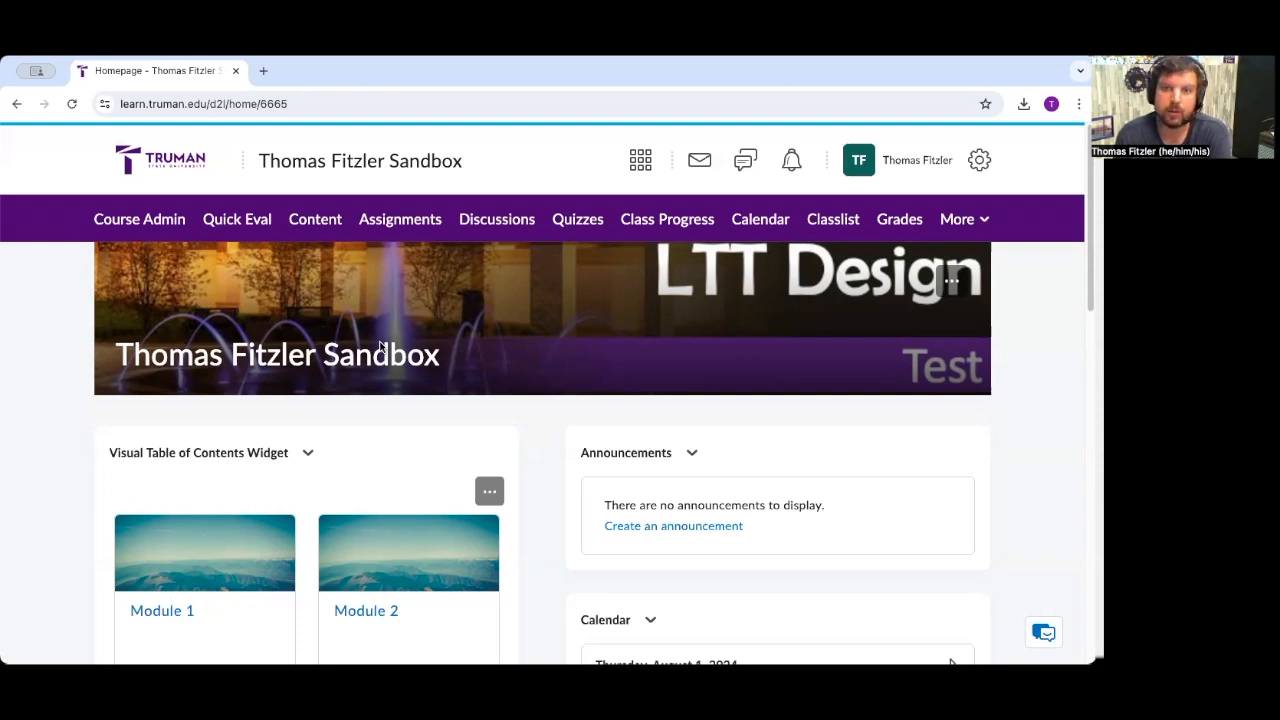
# Step: Open the course's Grades Setup Wizard, review the current grade book settings and start the wizard
pyautogui.click(899, 226)
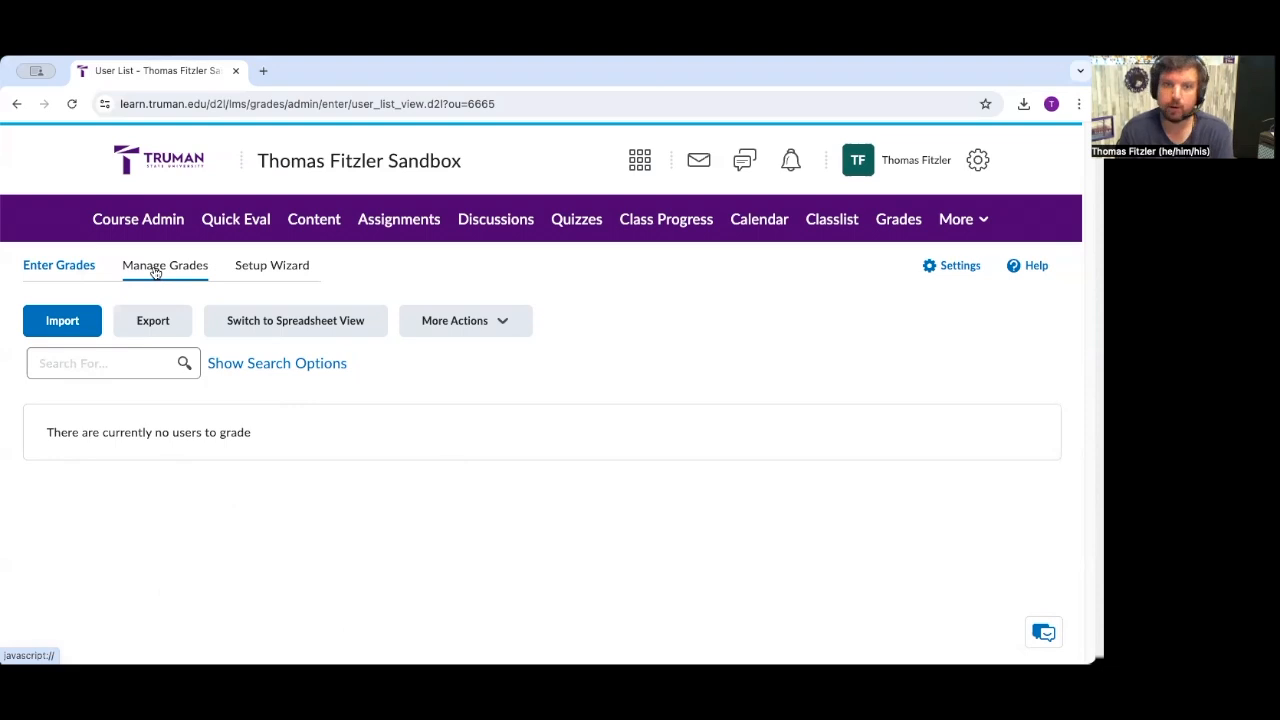
pyautogui.click(253, 268)
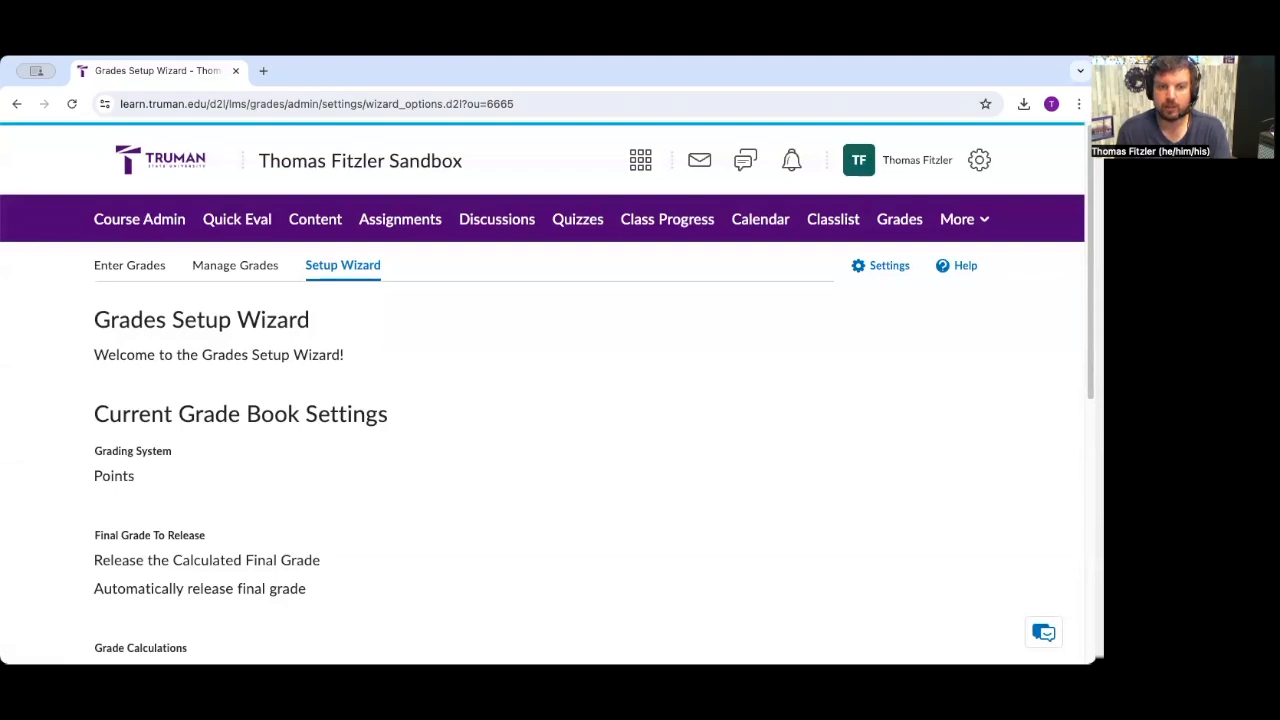
pyautogui.scroll(-3, 547, 394)
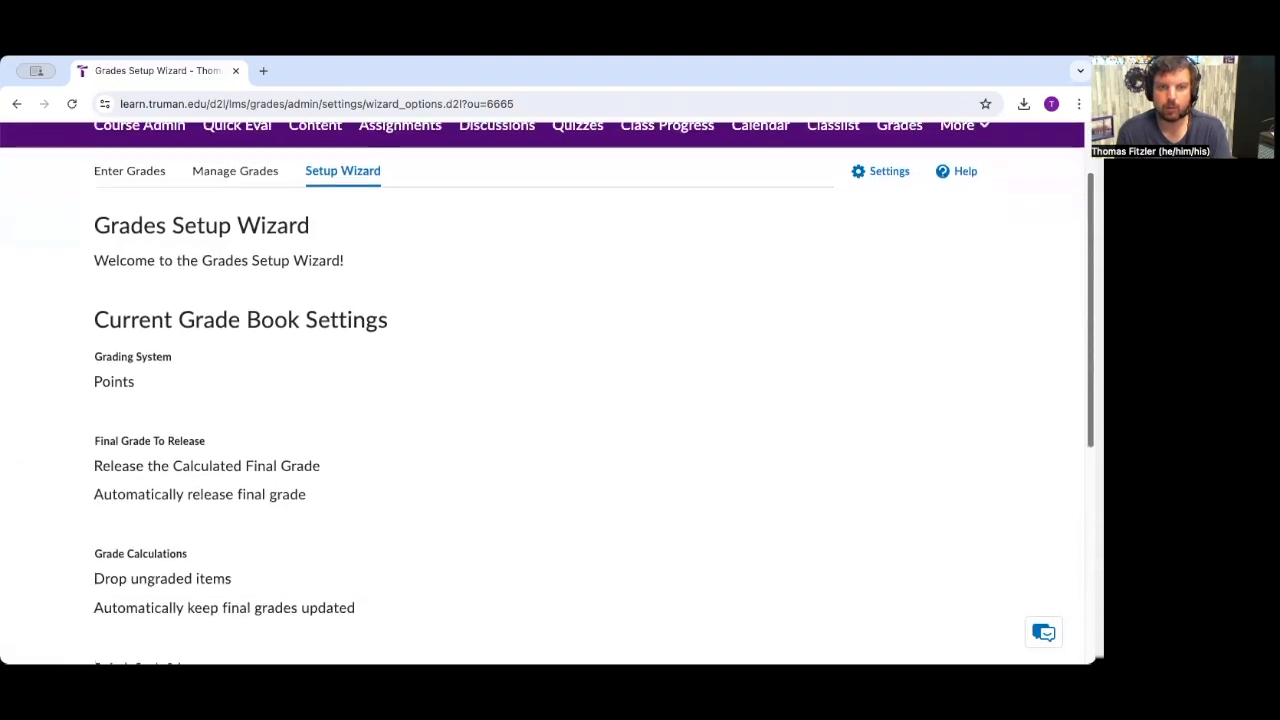
pyautogui.scroll(-5, 1074, 394)
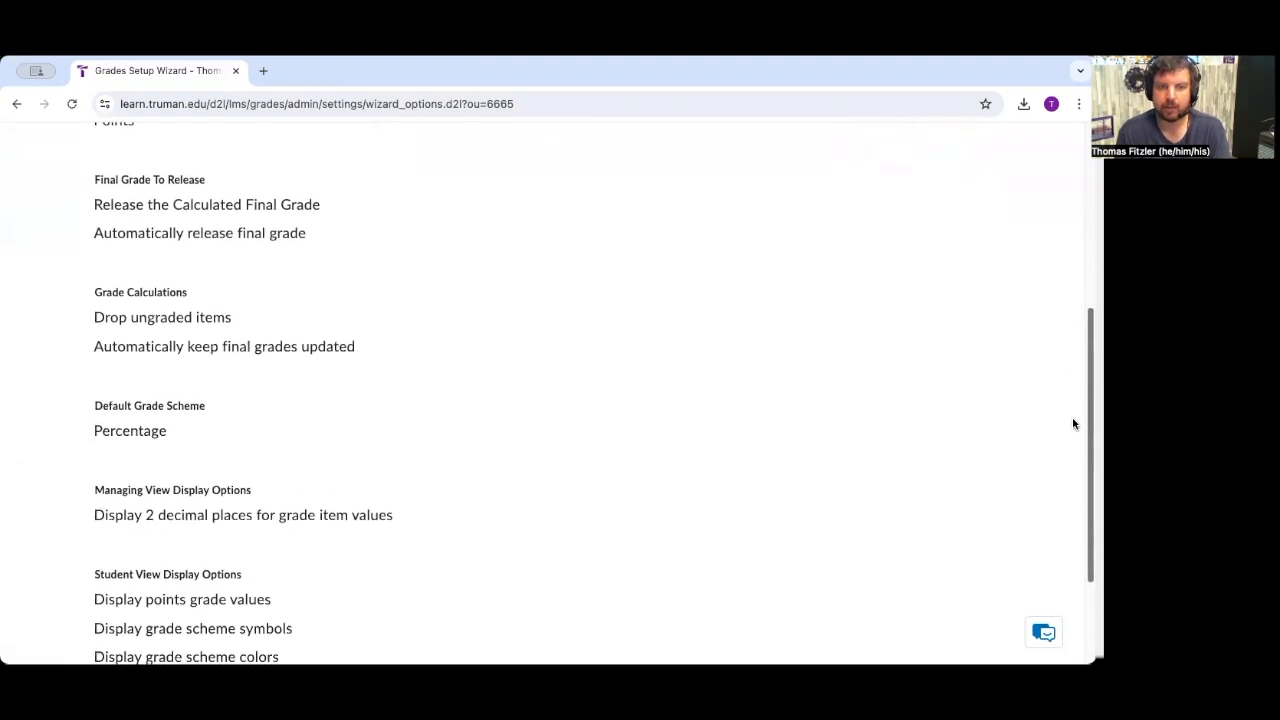
pyautogui.scroll(-2, 1076, 475)
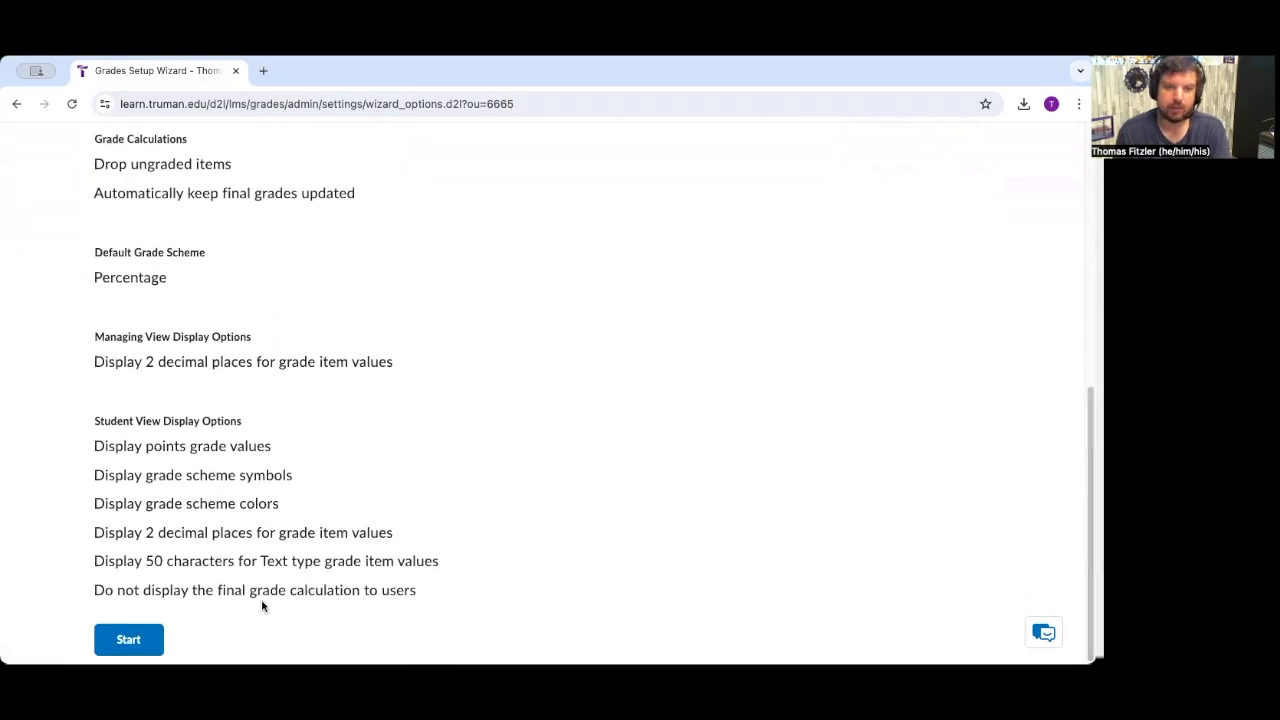
pyautogui.click(162, 639)
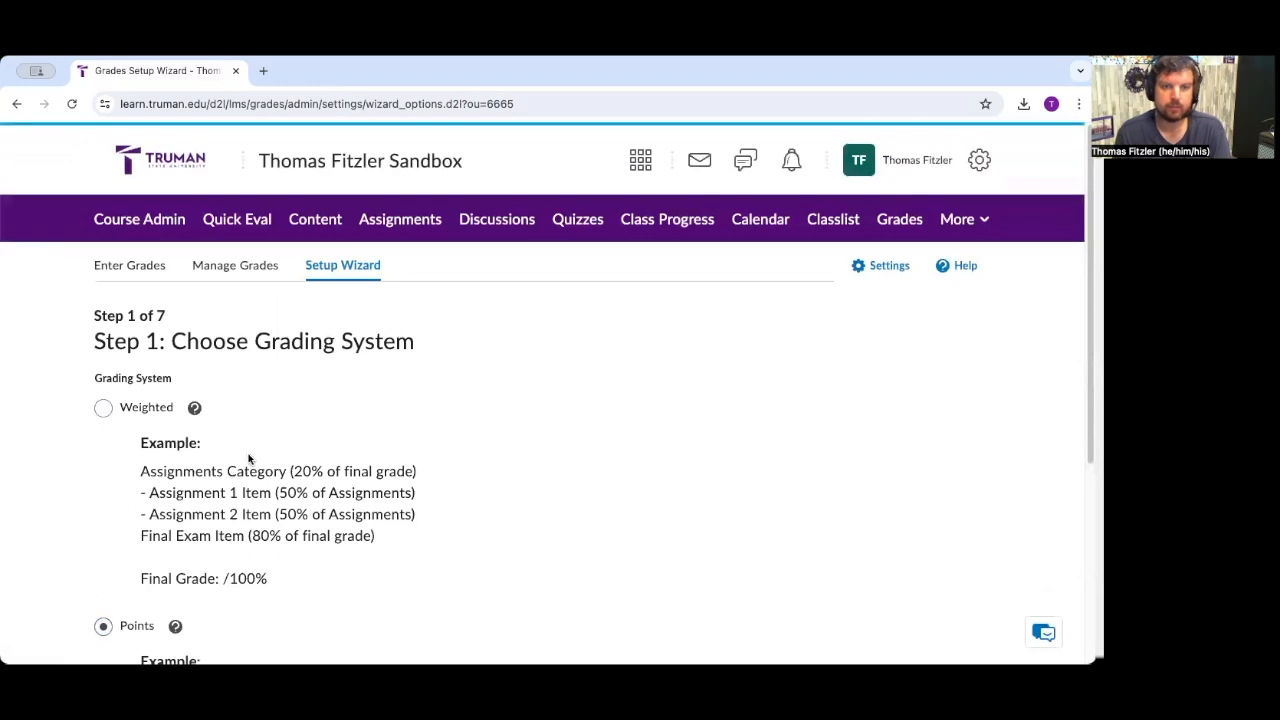
# Step: Choose Weighted as the grading system and continue to the final grade release settings
pyautogui.scroll(-1, 255, 450)
pyautogui.scroll(-1, 255, 450)
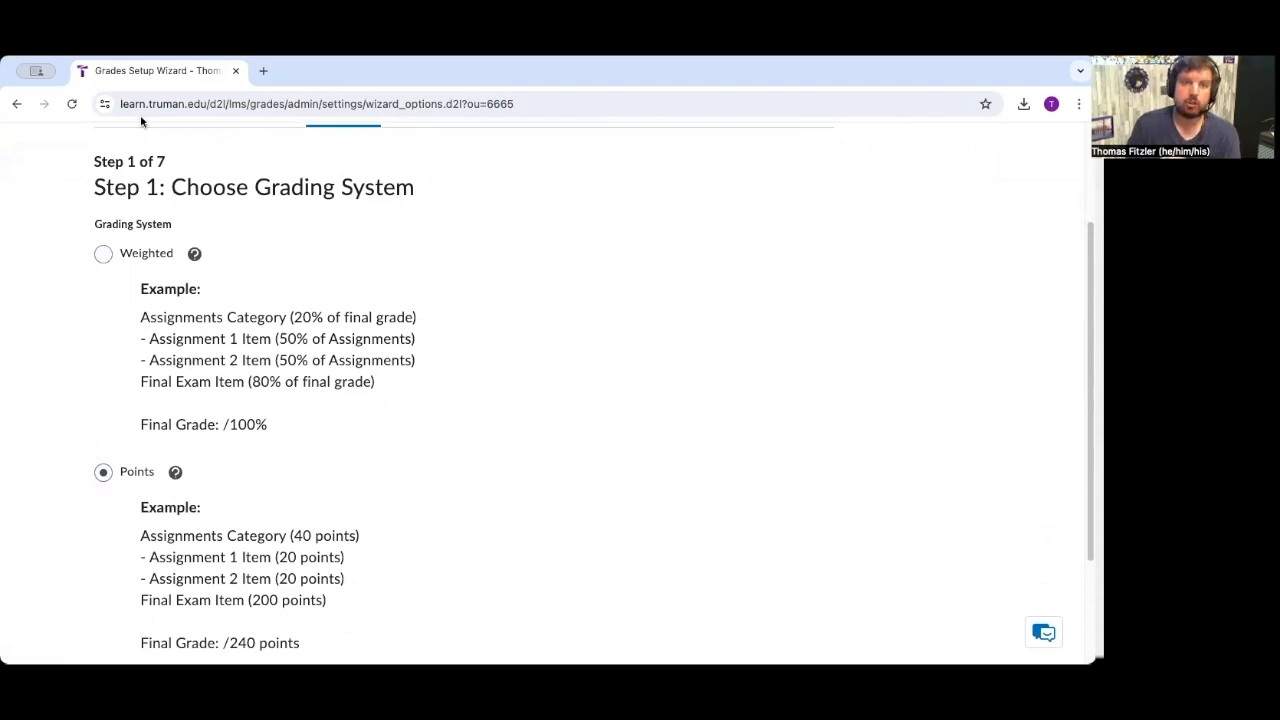
pyautogui.click(103, 254)
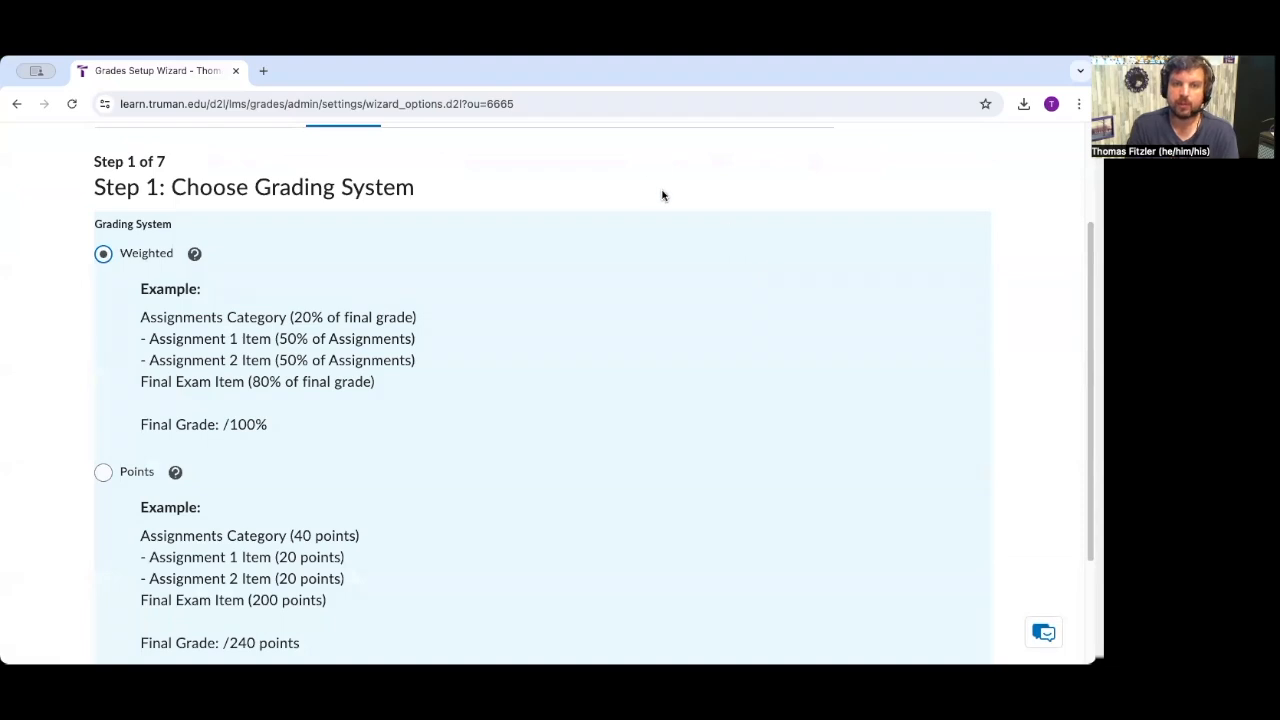
pyautogui.scroll(-3, 648, 186)
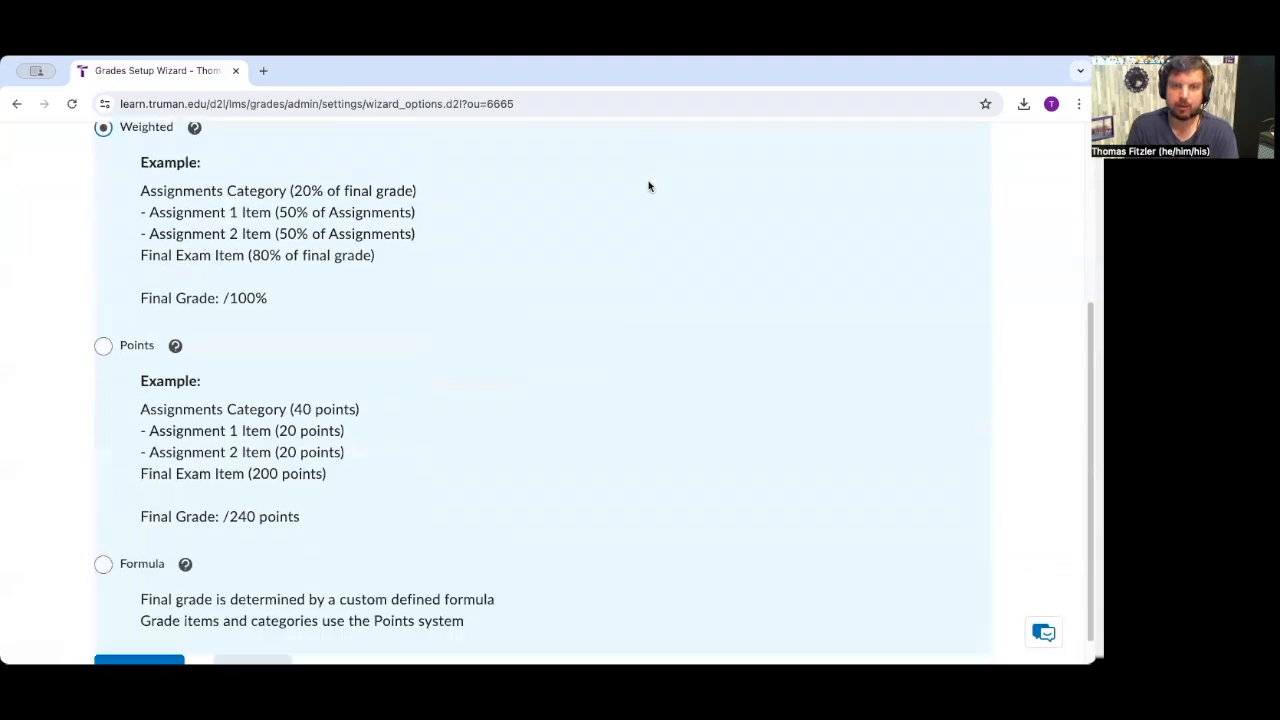
pyautogui.click(167, 640)
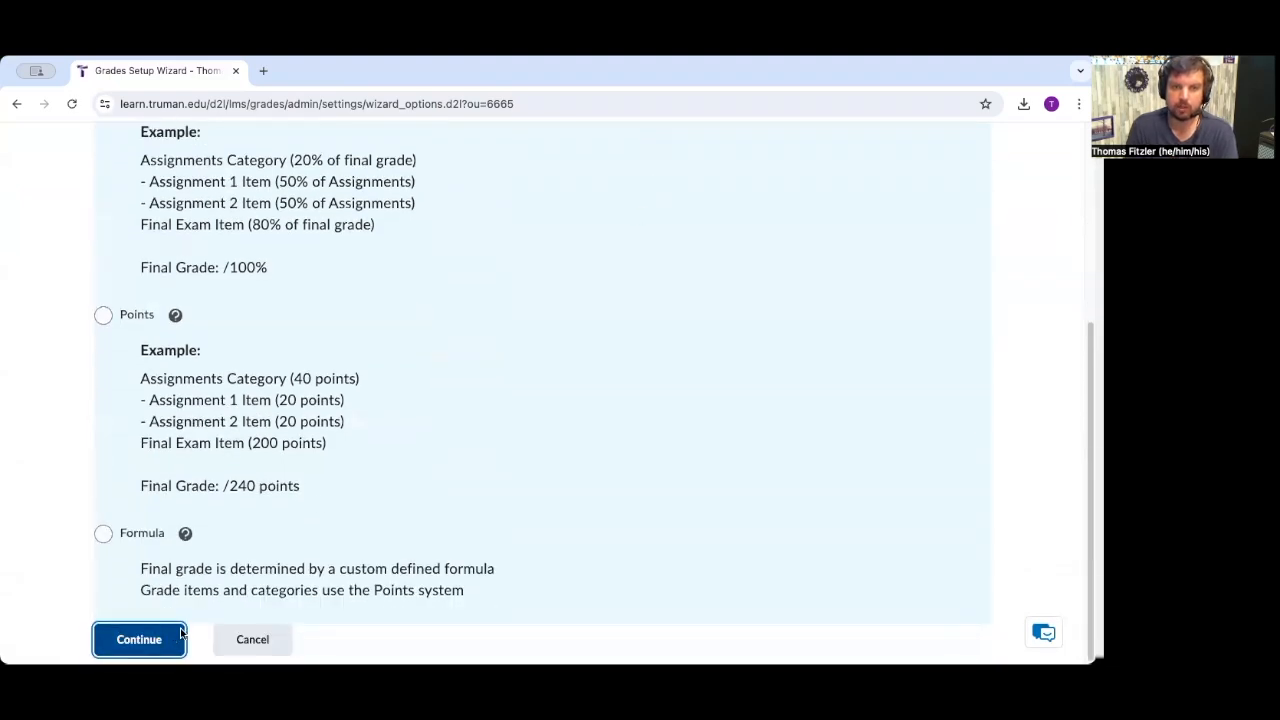
# Step: Accept Calculated Final Grade with automatic release, Drop ungraded items, automatic final grade updates, the Percentage scheme and 2 decimal places in wizard steps 2 to 5
pyautogui.scroll(-1, 589, 346)
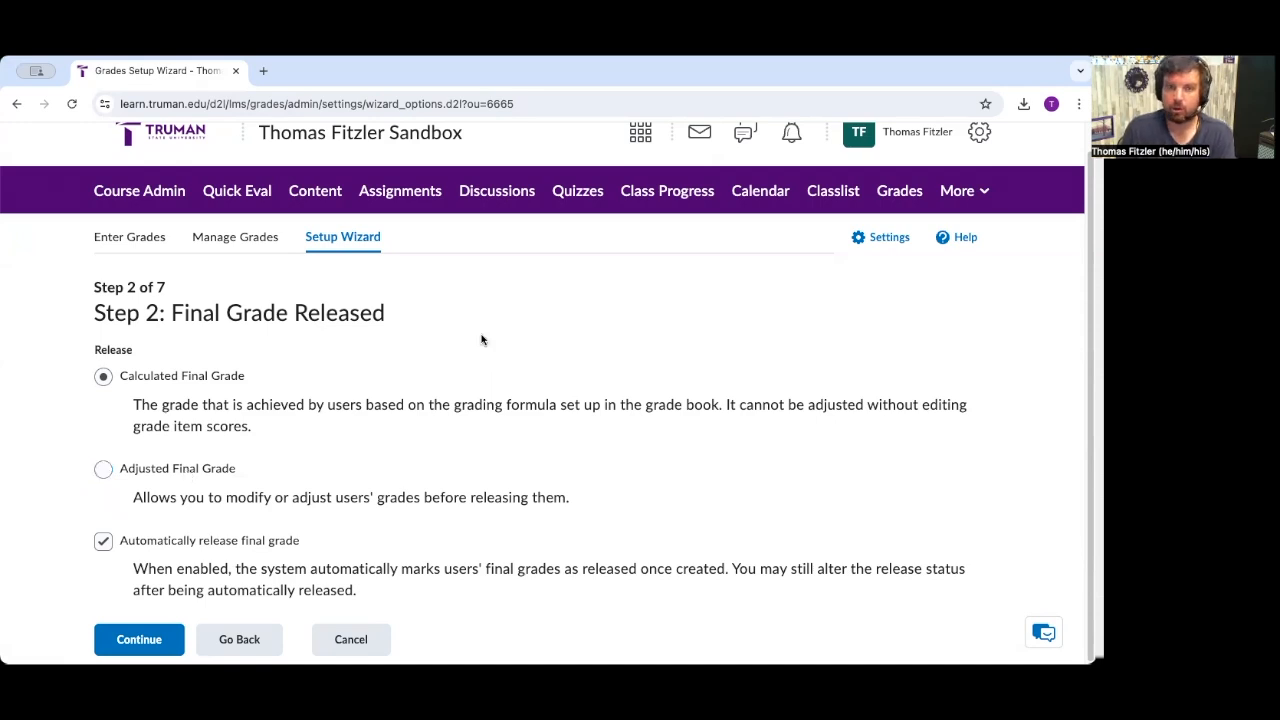
pyautogui.click(168, 638)
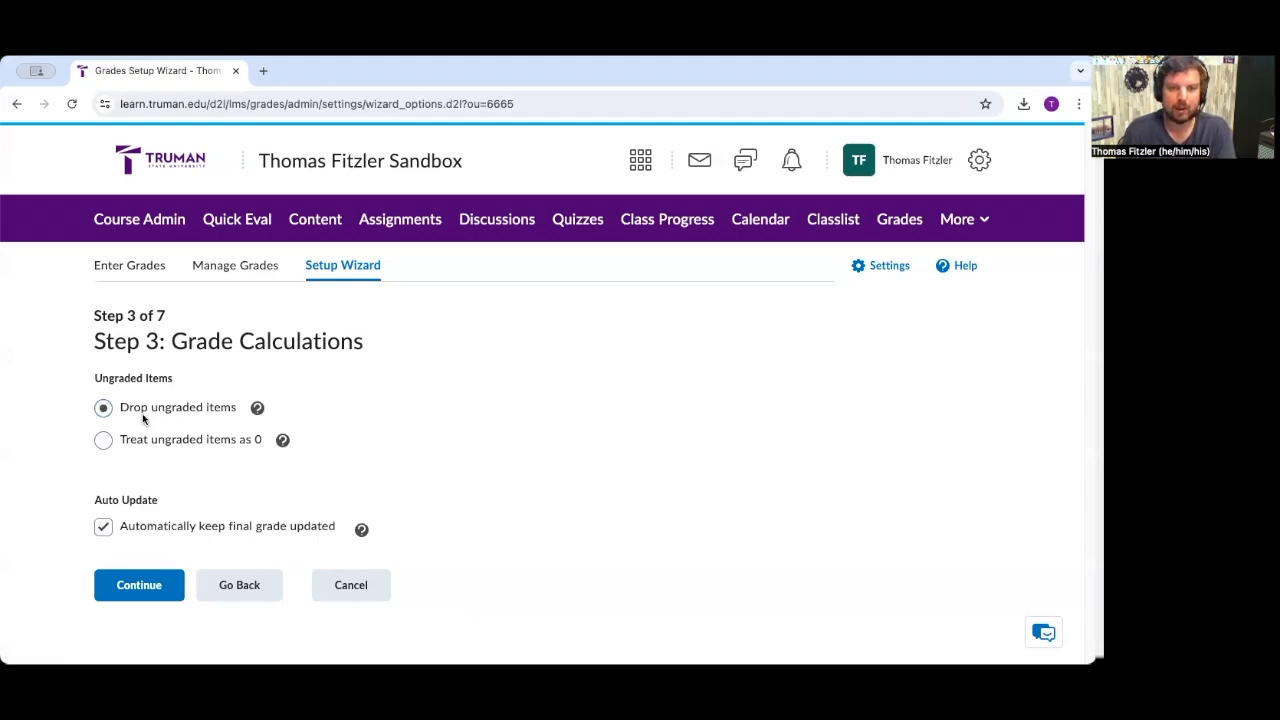
pyautogui.click(139, 586)
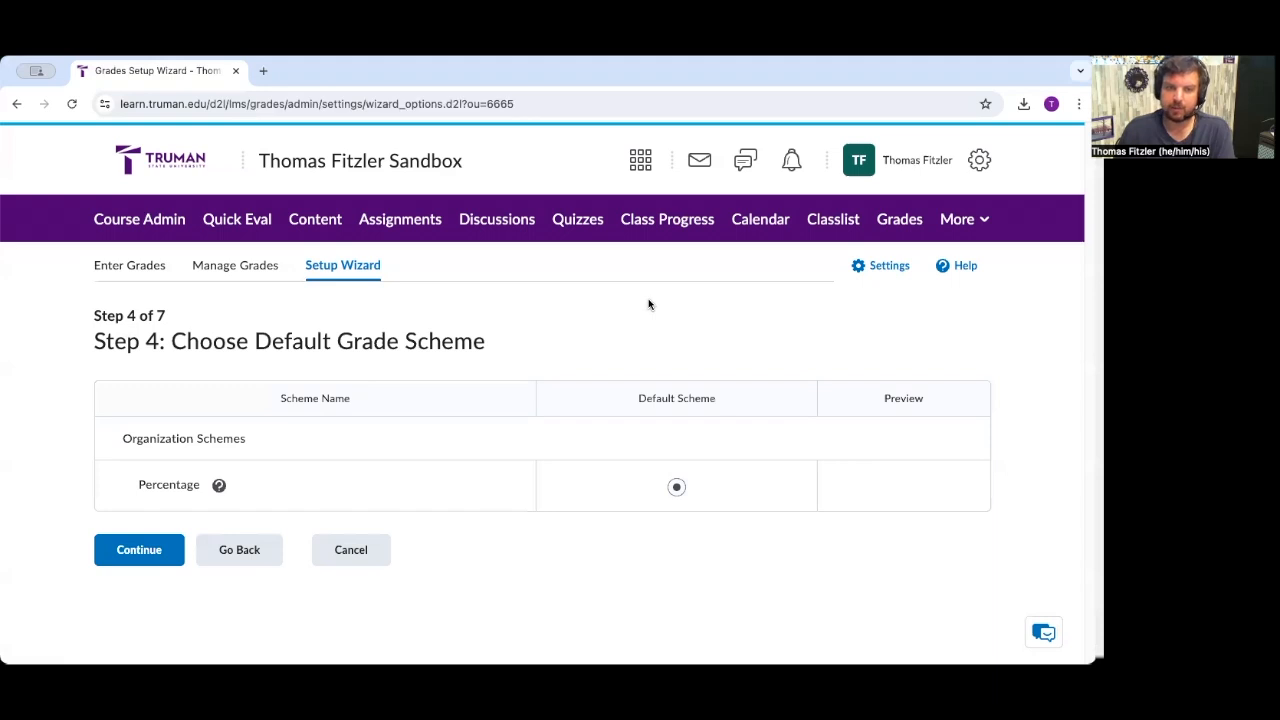
pyautogui.click(139, 549)
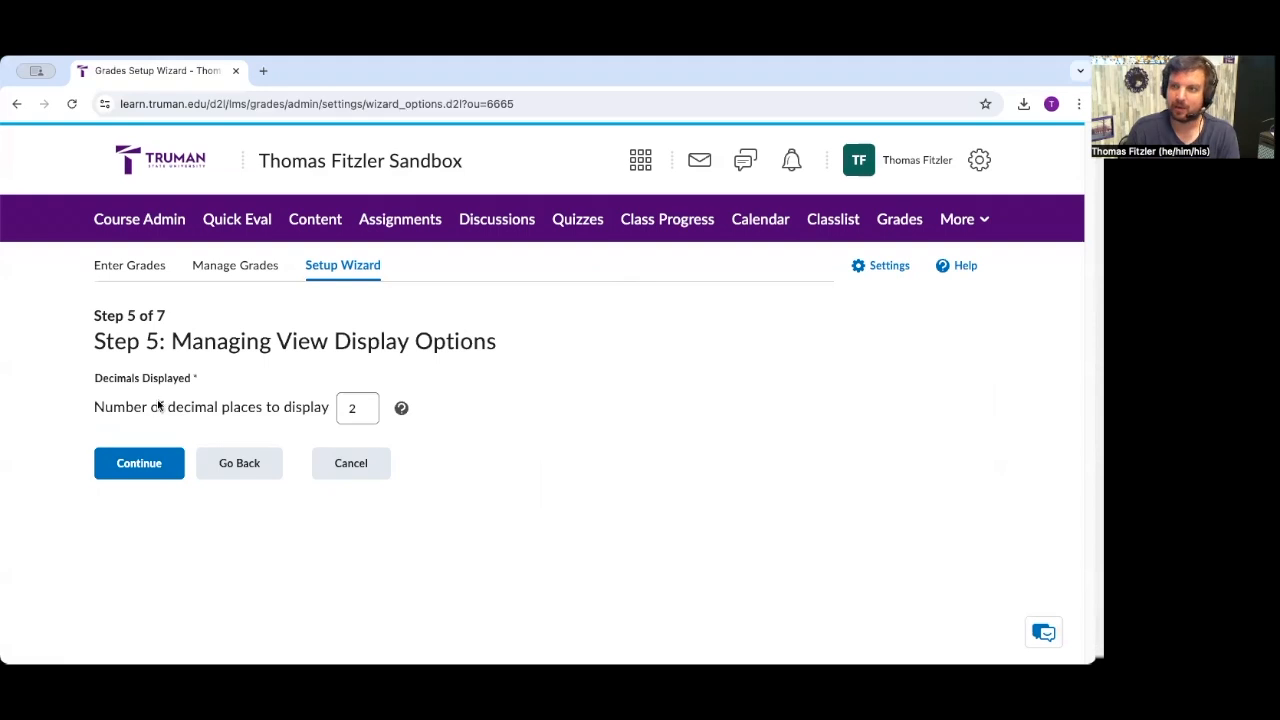
pyautogui.click(150, 472)
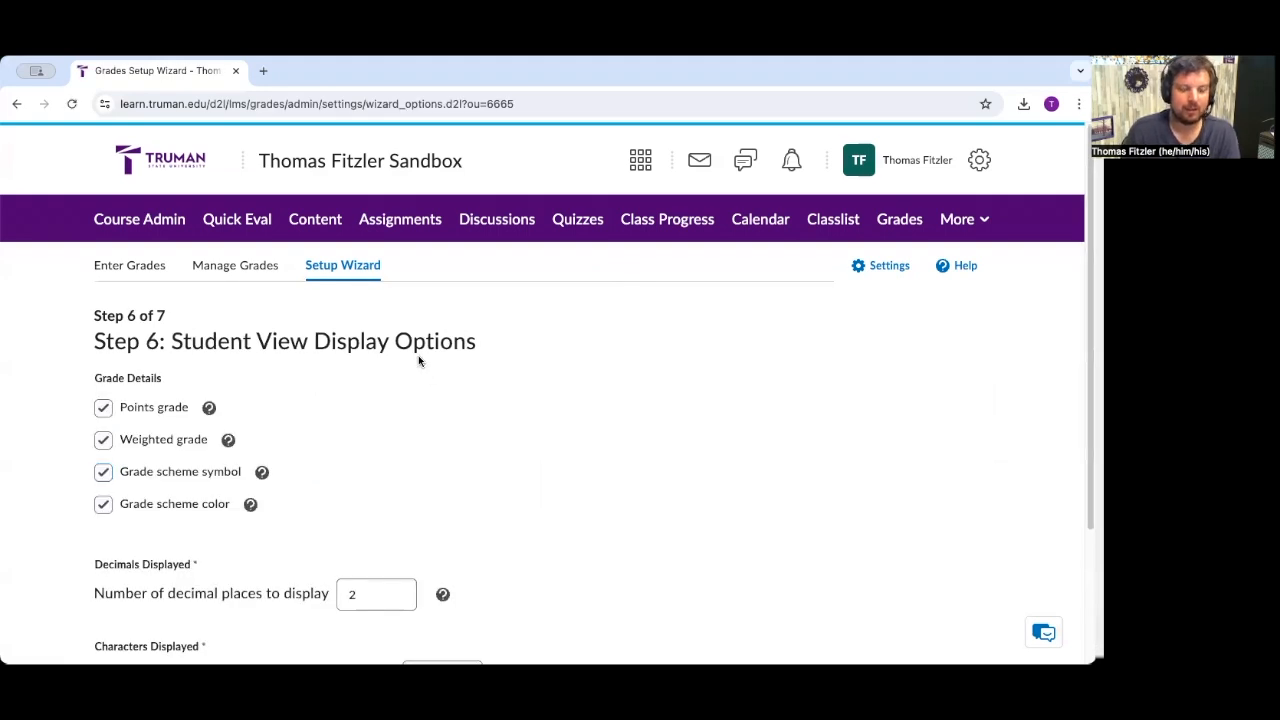
# Step: Review the student view display options, keep them as set and continue to the setup summary
pyautogui.scroll(-2, 419, 357)
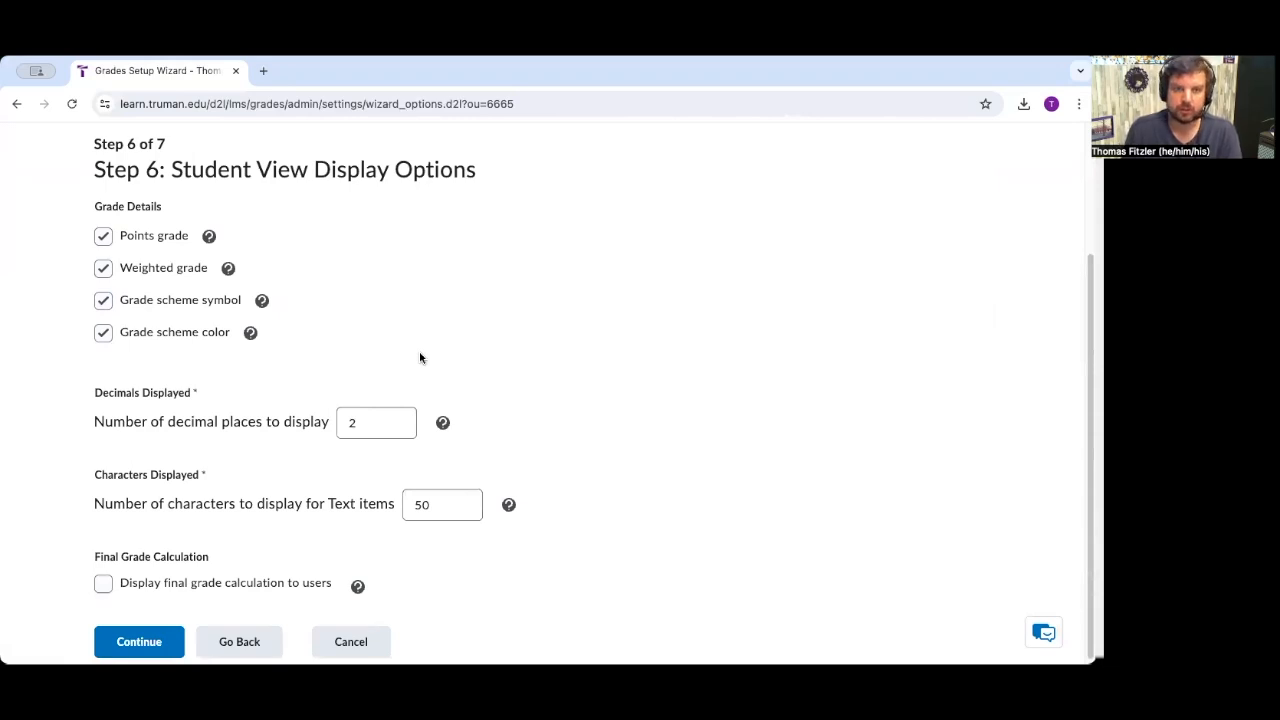
pyautogui.scroll(-1, 410, 354)
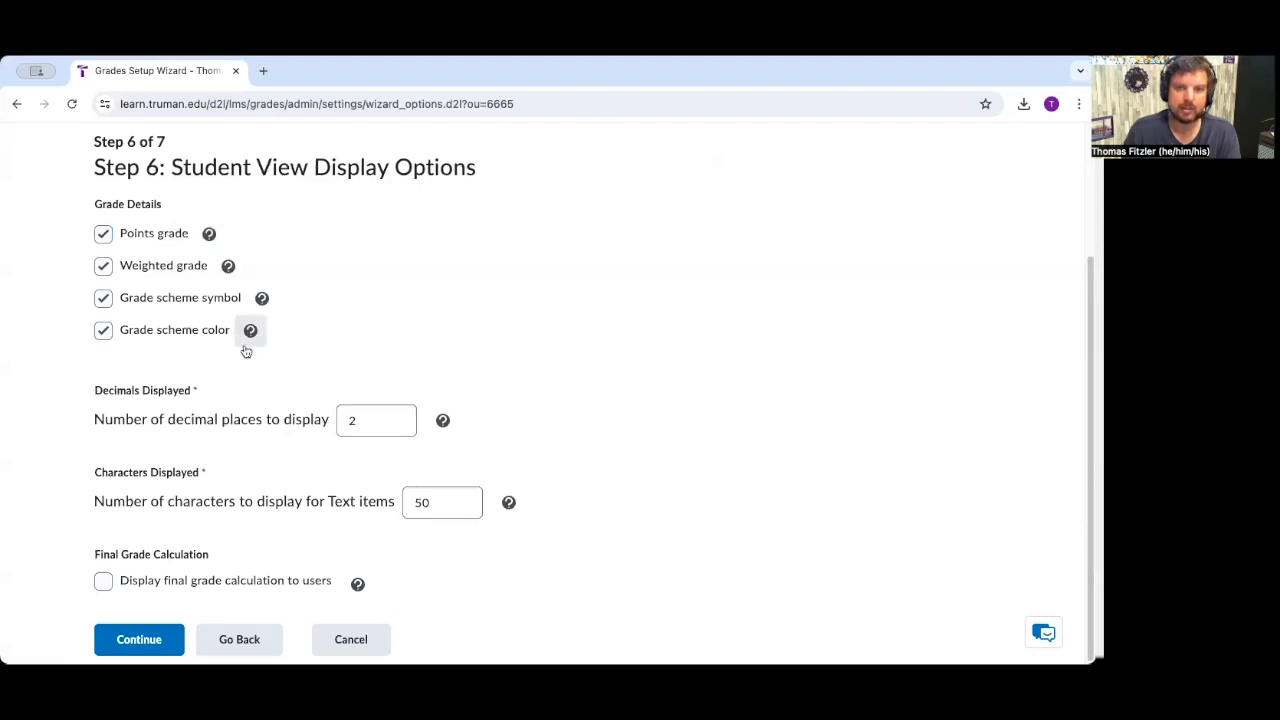
pyautogui.click(397, 426)
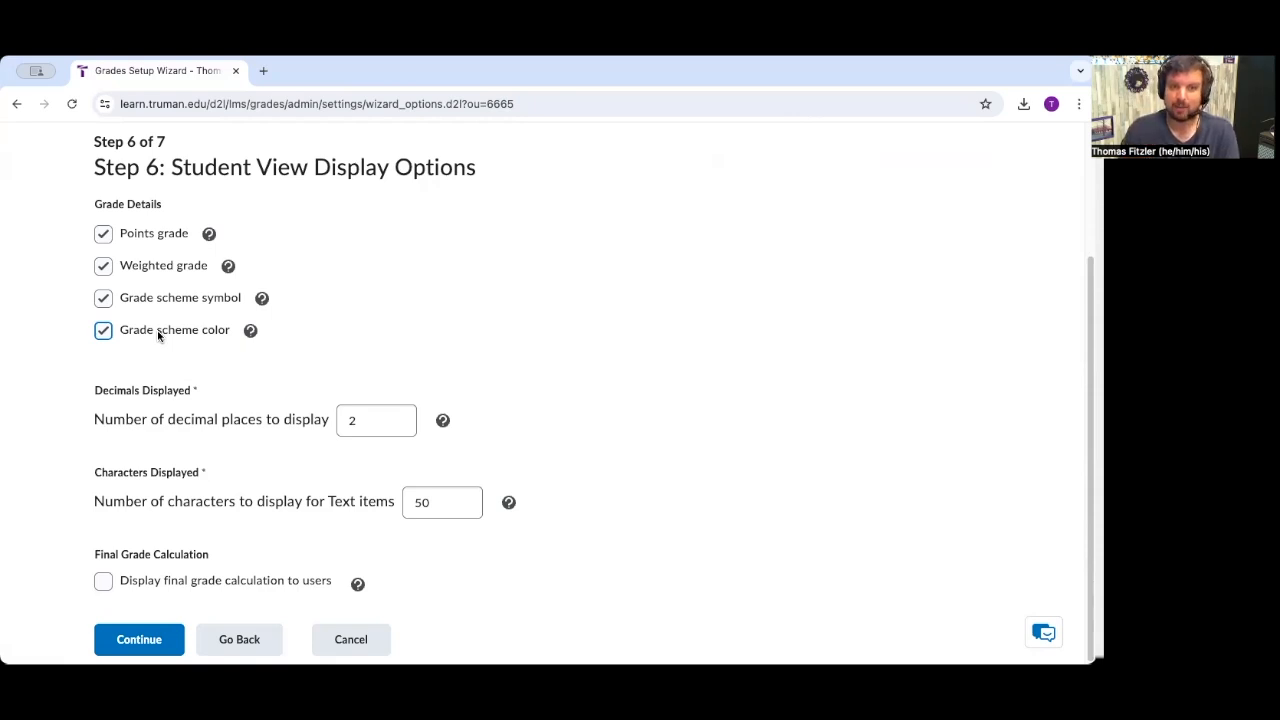
pyautogui.click(402, 345)
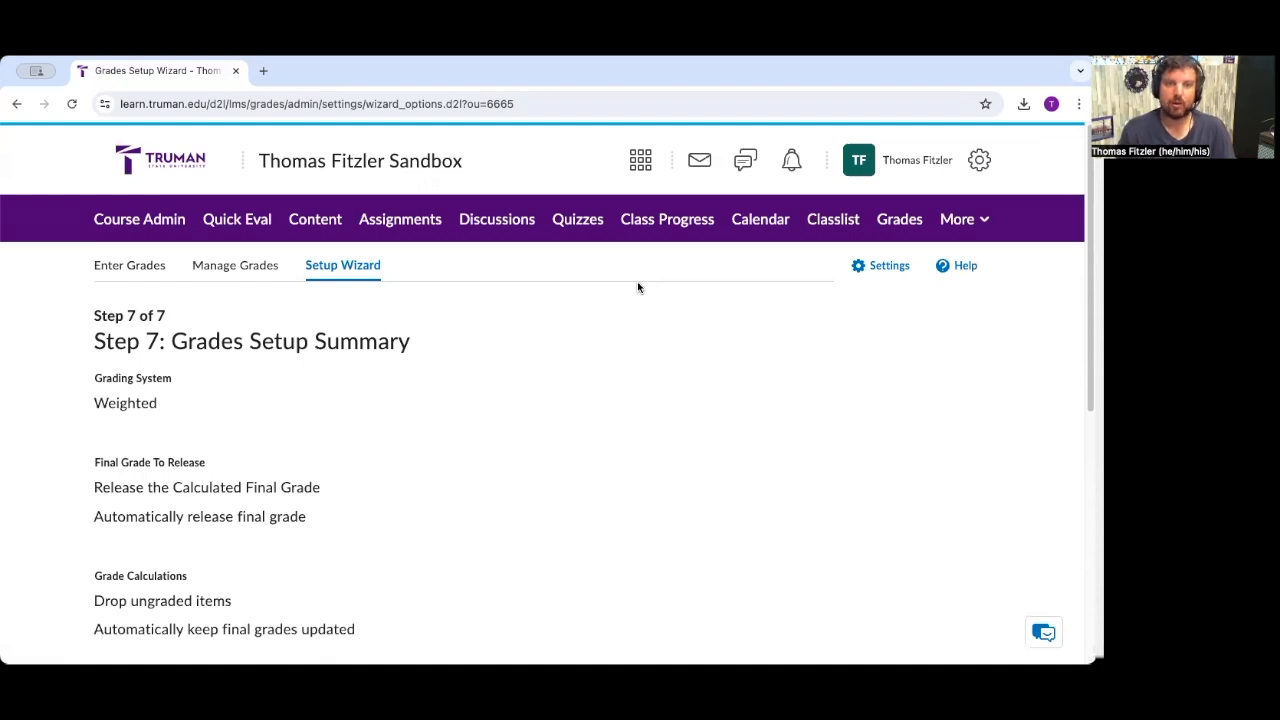
# Step: Check the grades setup summary and finish the wizard to save the grade book settings
pyautogui.scroll(-2, 637, 284)
pyautogui.scroll(-4, 637, 287)
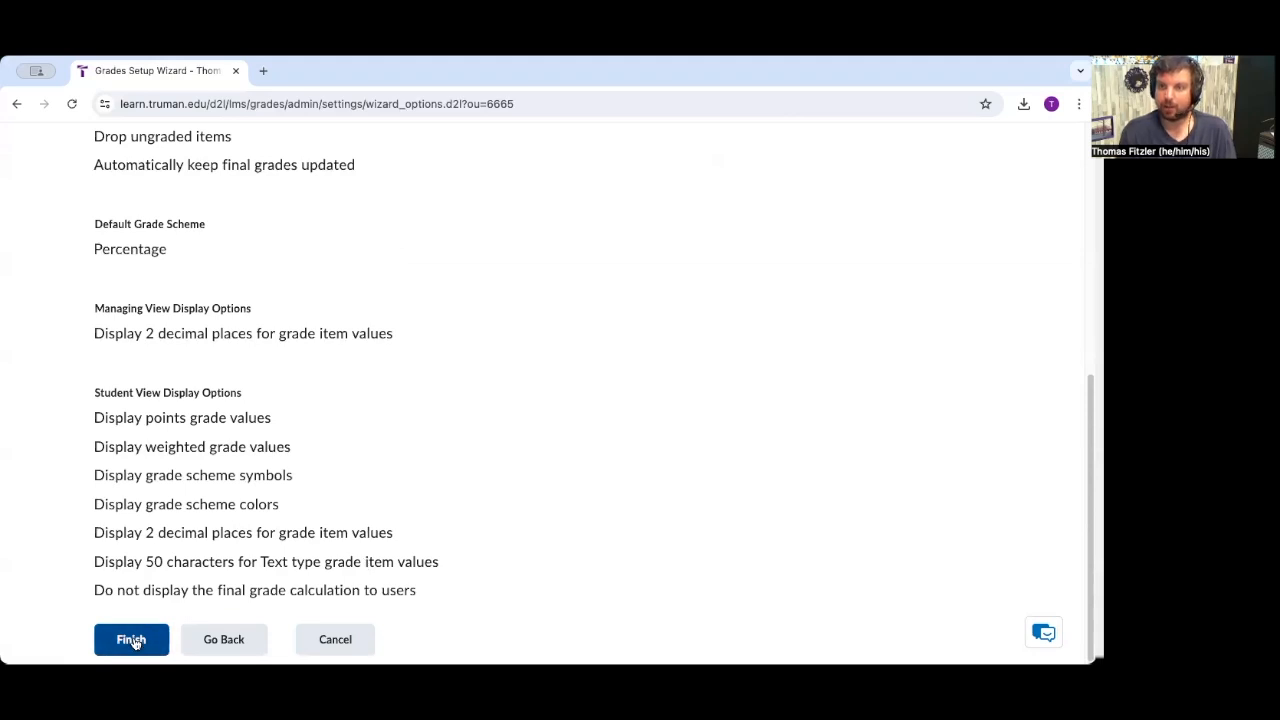
pyautogui.click(133, 641)
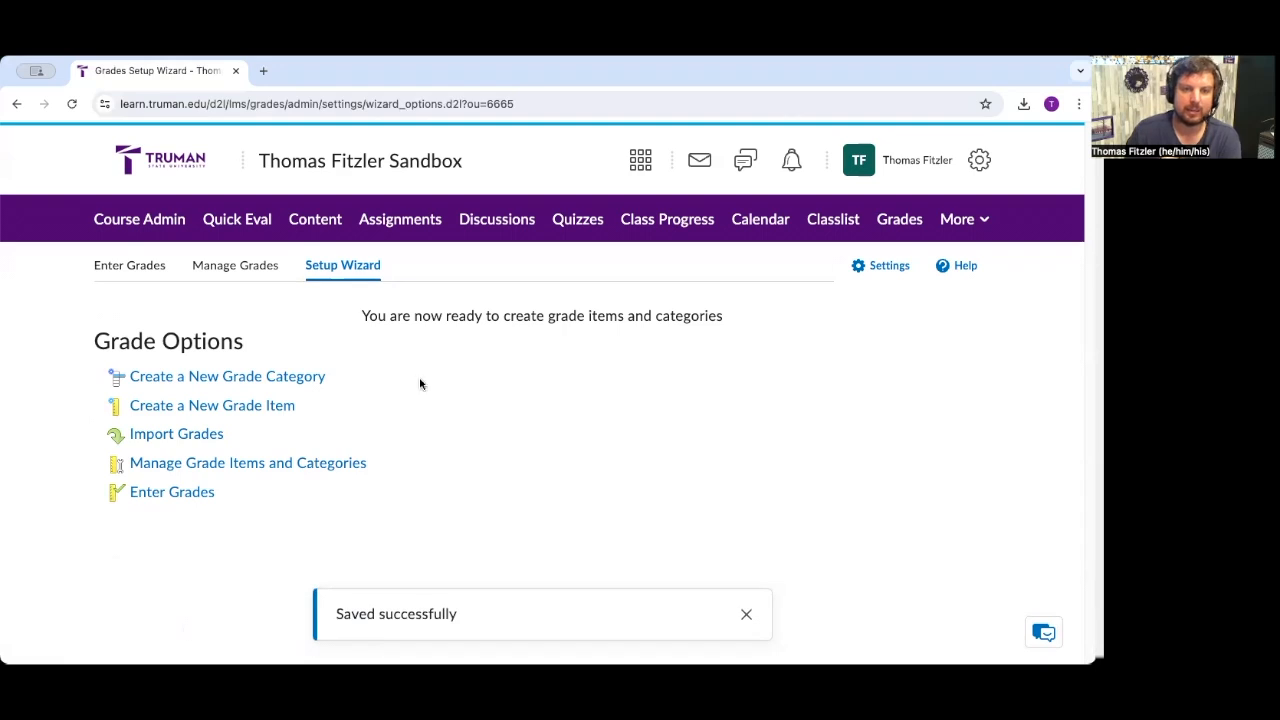
# Step: Return to the course homepage, then open the grade management list and examine the grade items' associations, points and weights
pyautogui.click(405, 162)
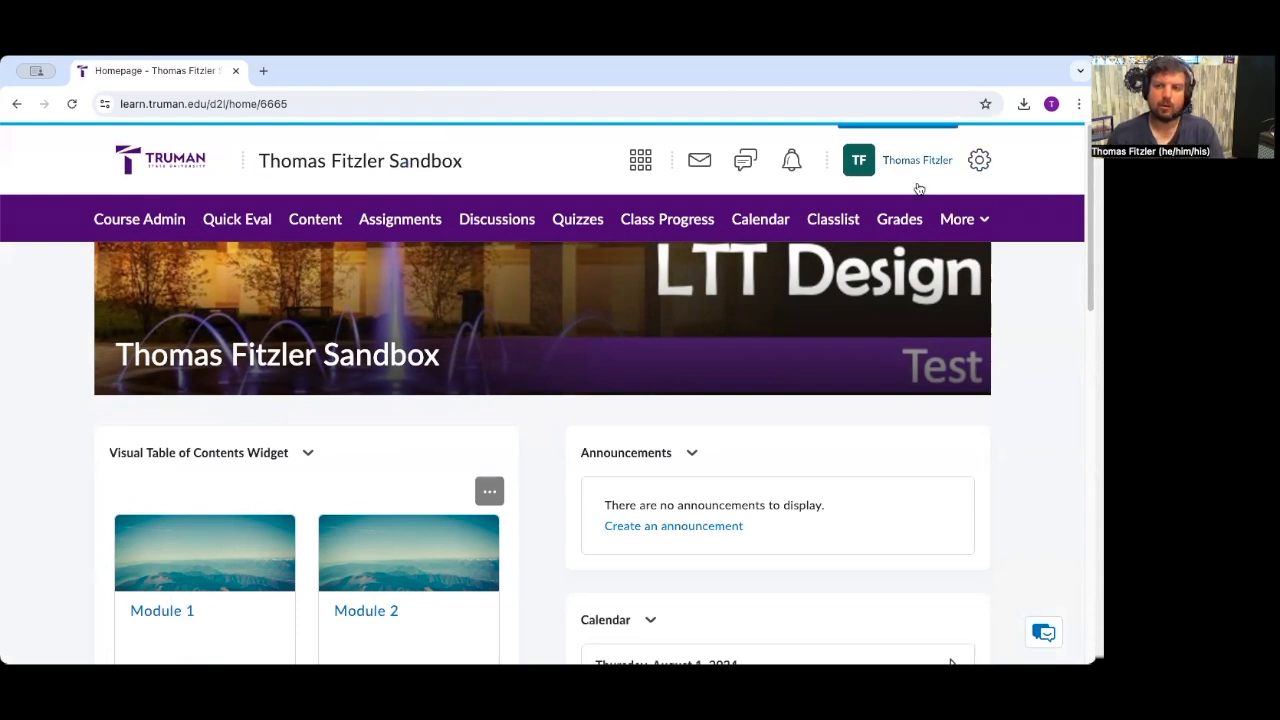
pyautogui.click(909, 221)
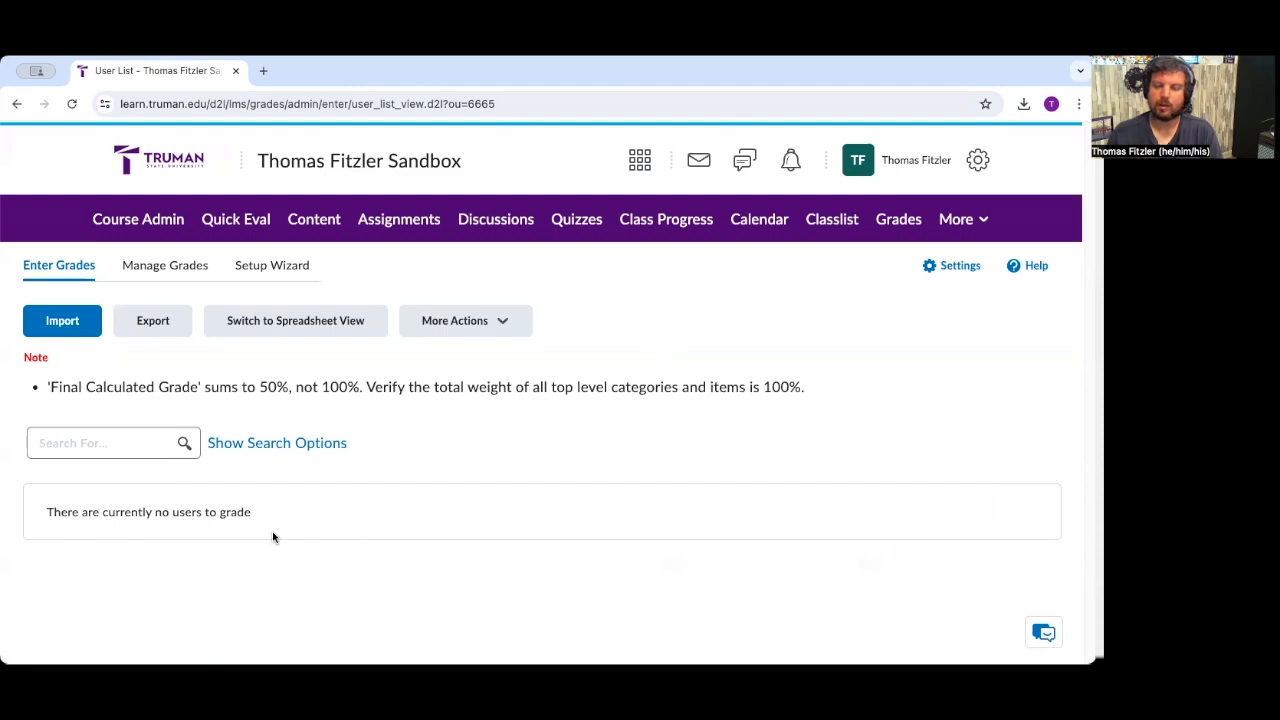
pyautogui.click(177, 276)
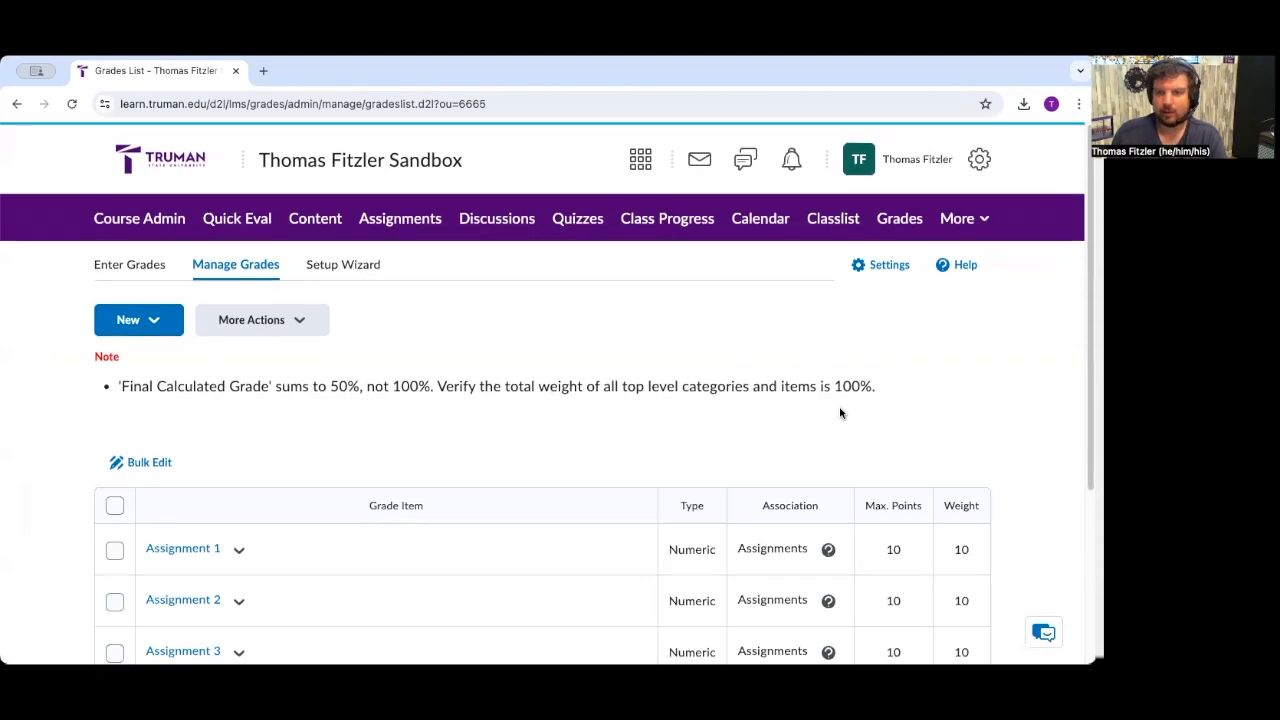
pyautogui.scroll(-2, 840, 413)
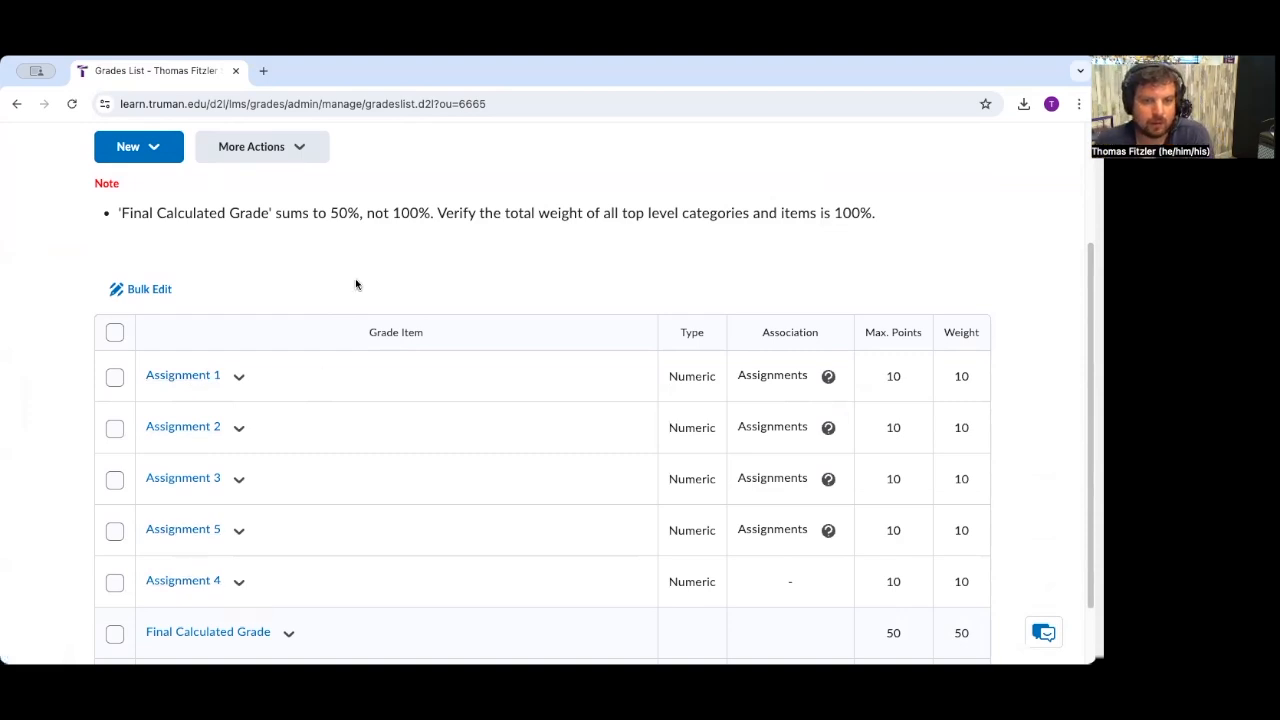
pyautogui.scroll(2, 355, 285)
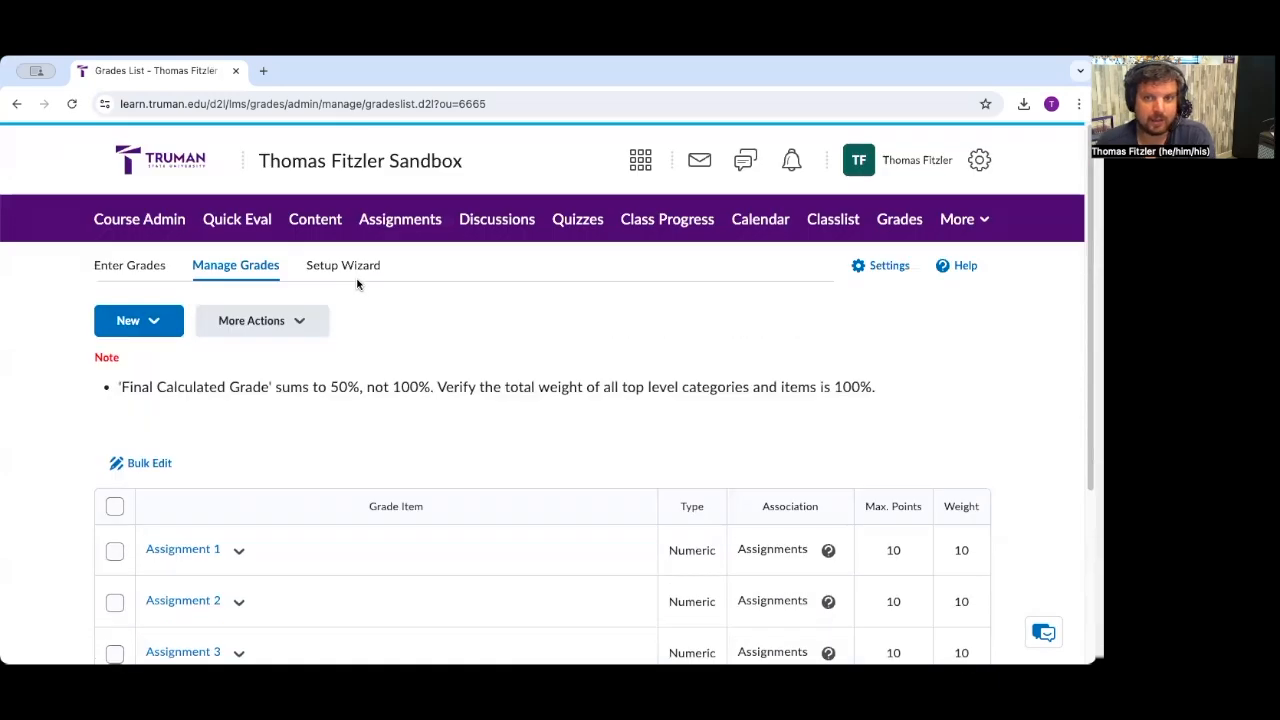
pyautogui.scroll(-2, 421, 317)
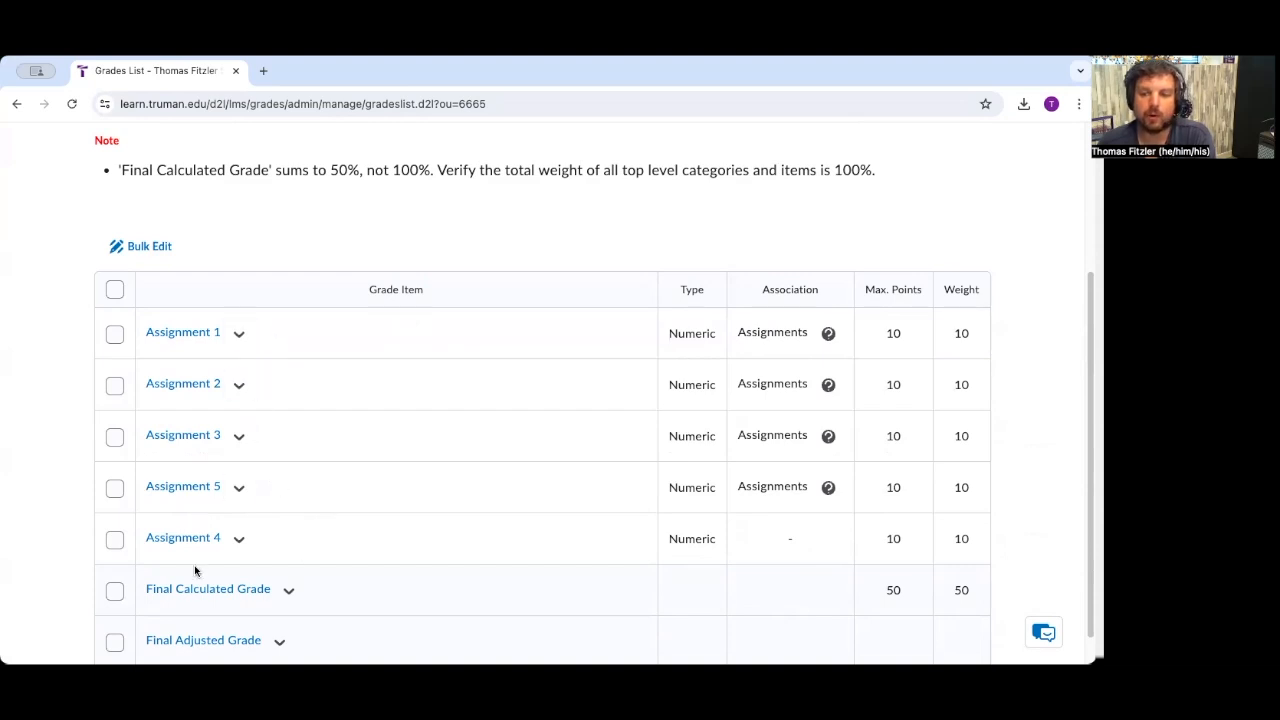
pyautogui.scroll(3, 372, 478)
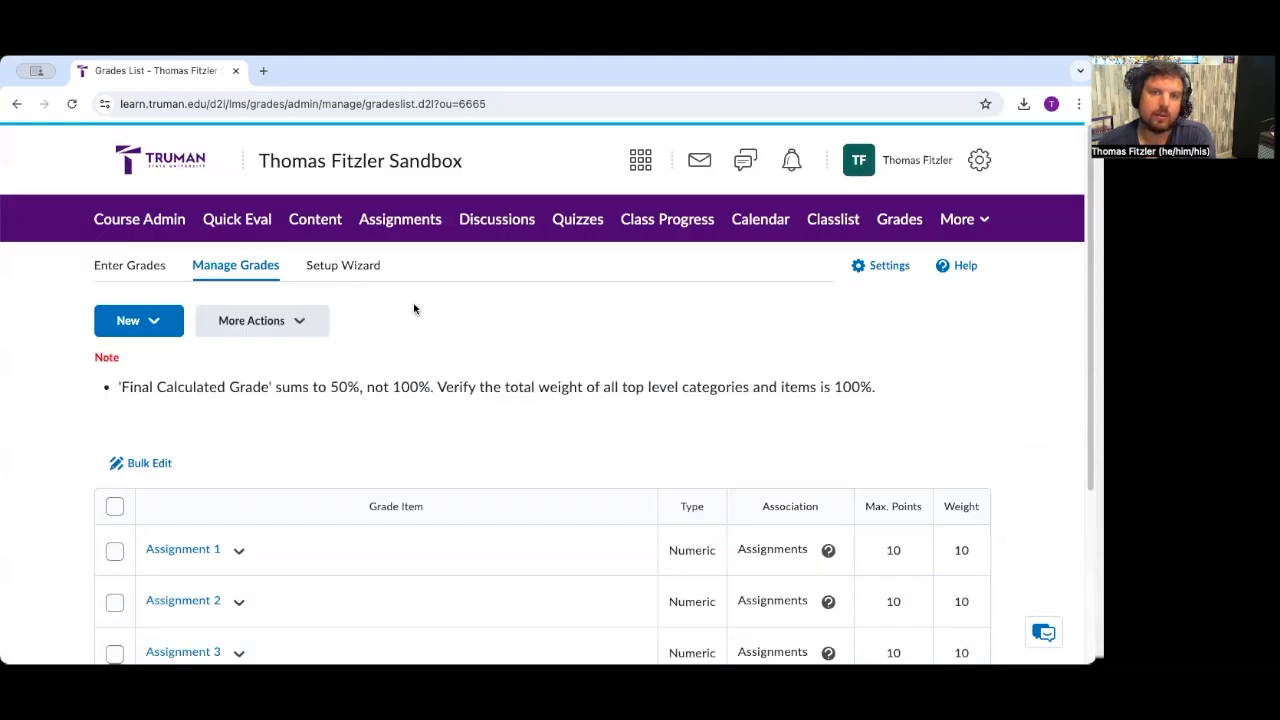
# Step: Open Assignment 1 for editing from the course's assignment list
pyautogui.click(424, 222)
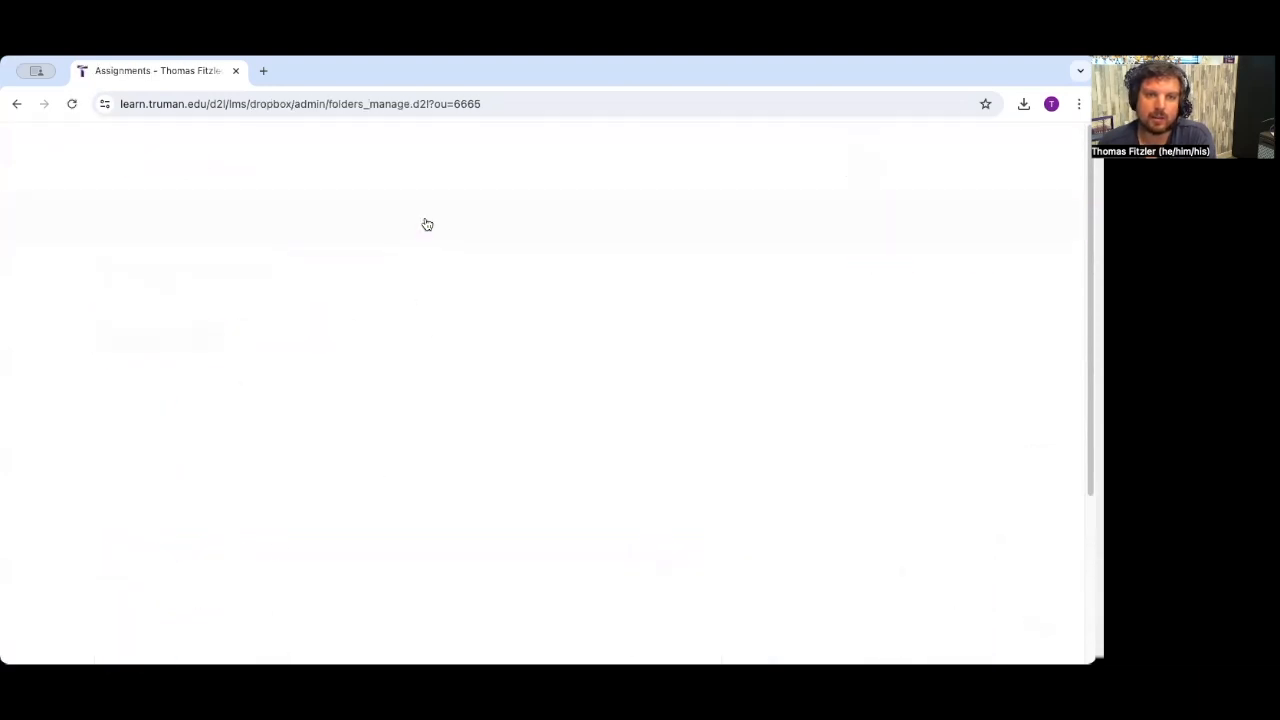
pyautogui.scroll(-2, 471, 303)
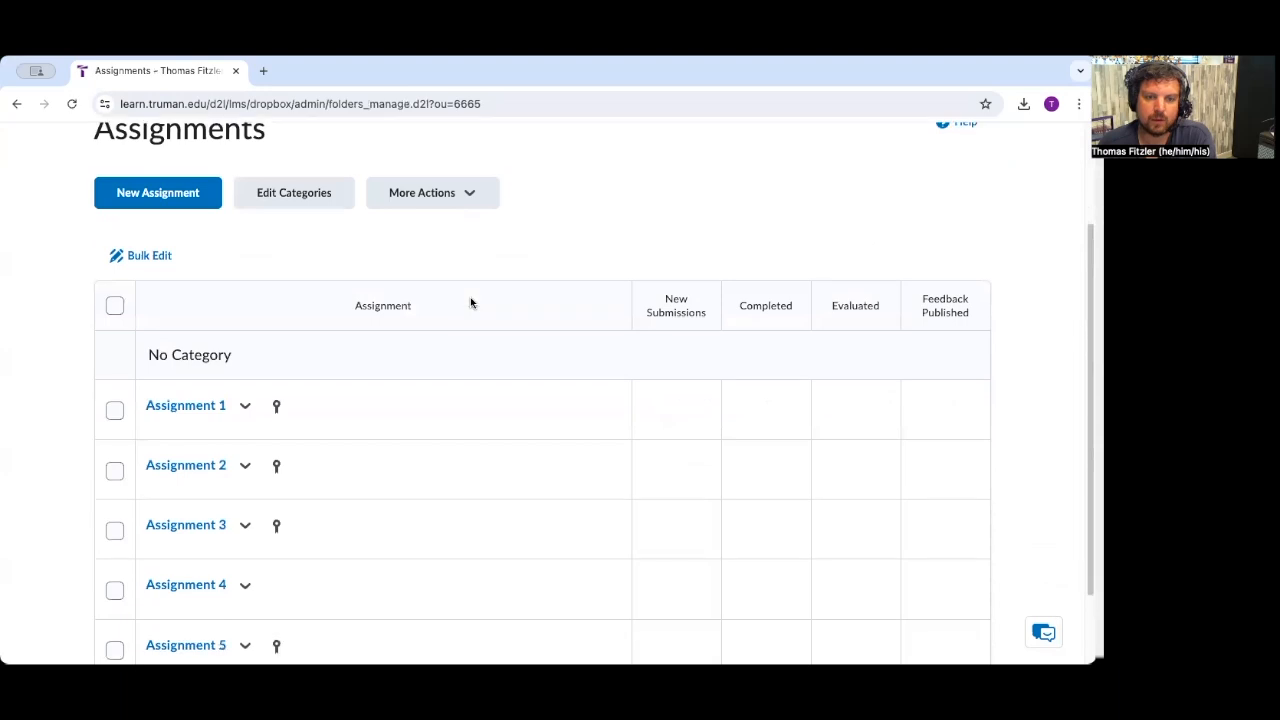
pyautogui.scroll(-1, 471, 303)
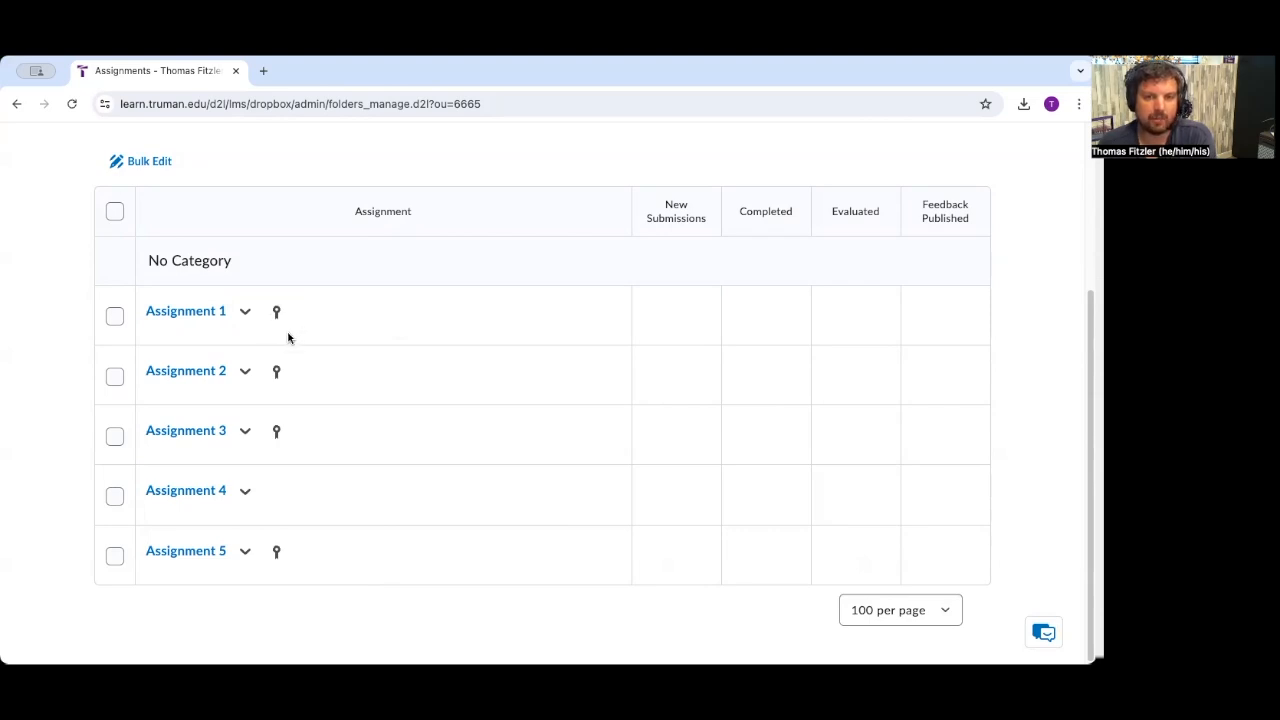
pyautogui.click(244, 316)
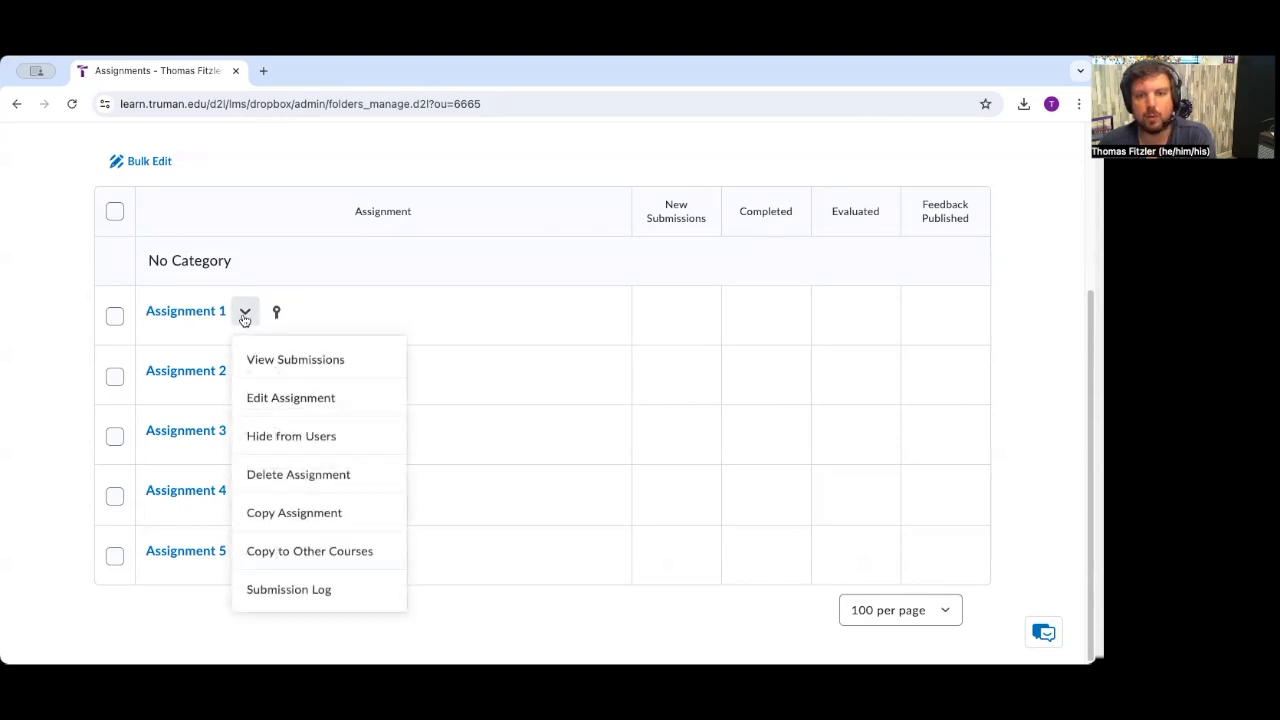
pyautogui.click(282, 399)
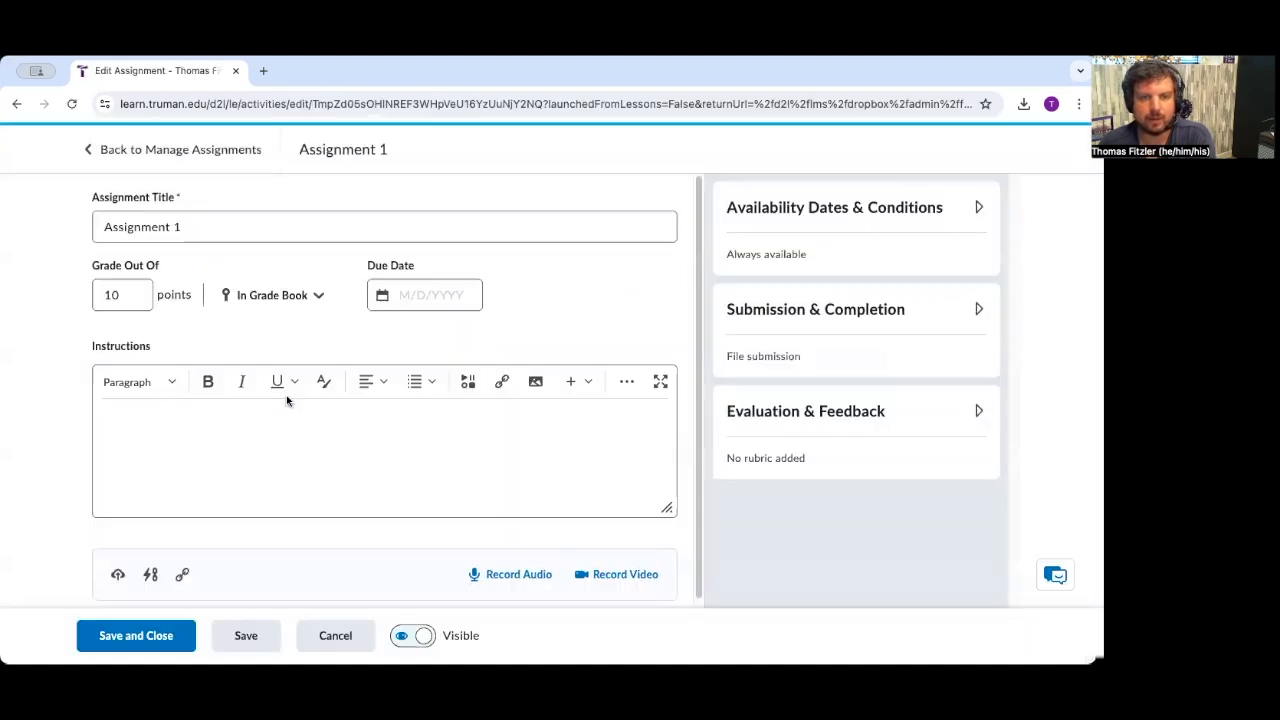
# Step: Inspect which grade book item Assignment 1 is linked to, then leave the link settings without changes
pyautogui.click(280, 298)
pyautogui.click(283, 339)
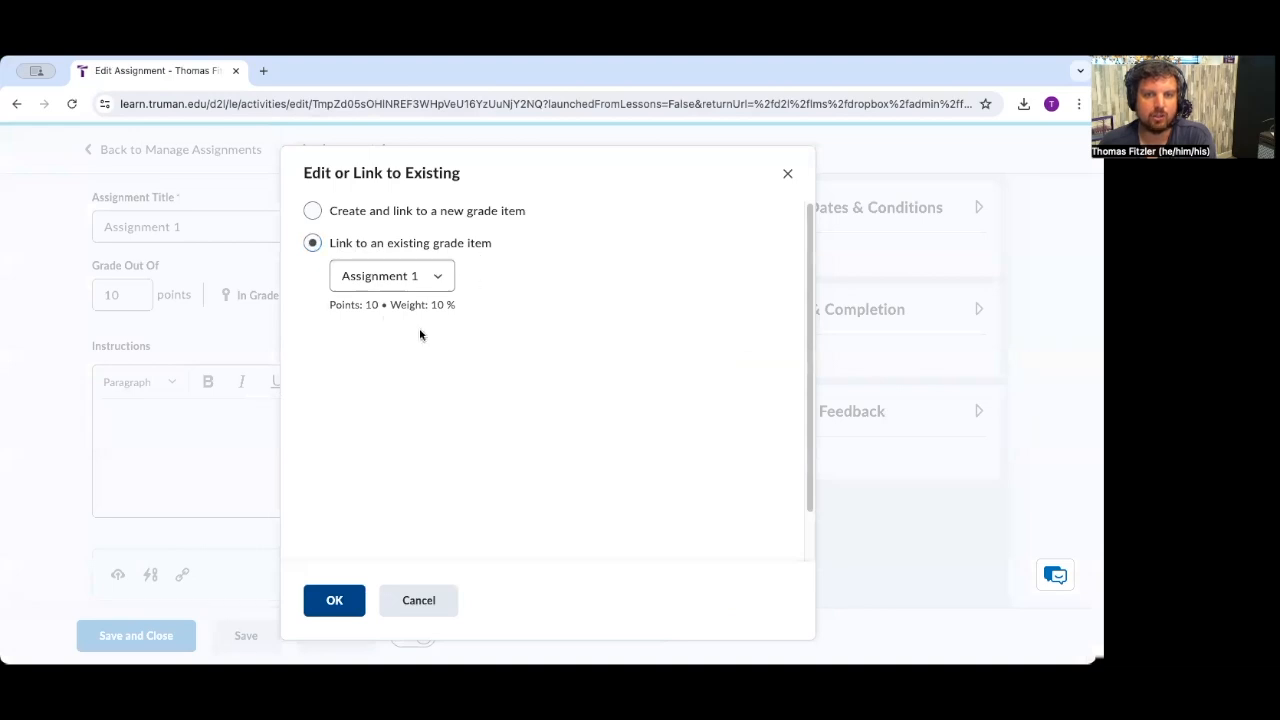
pyautogui.click(416, 600)
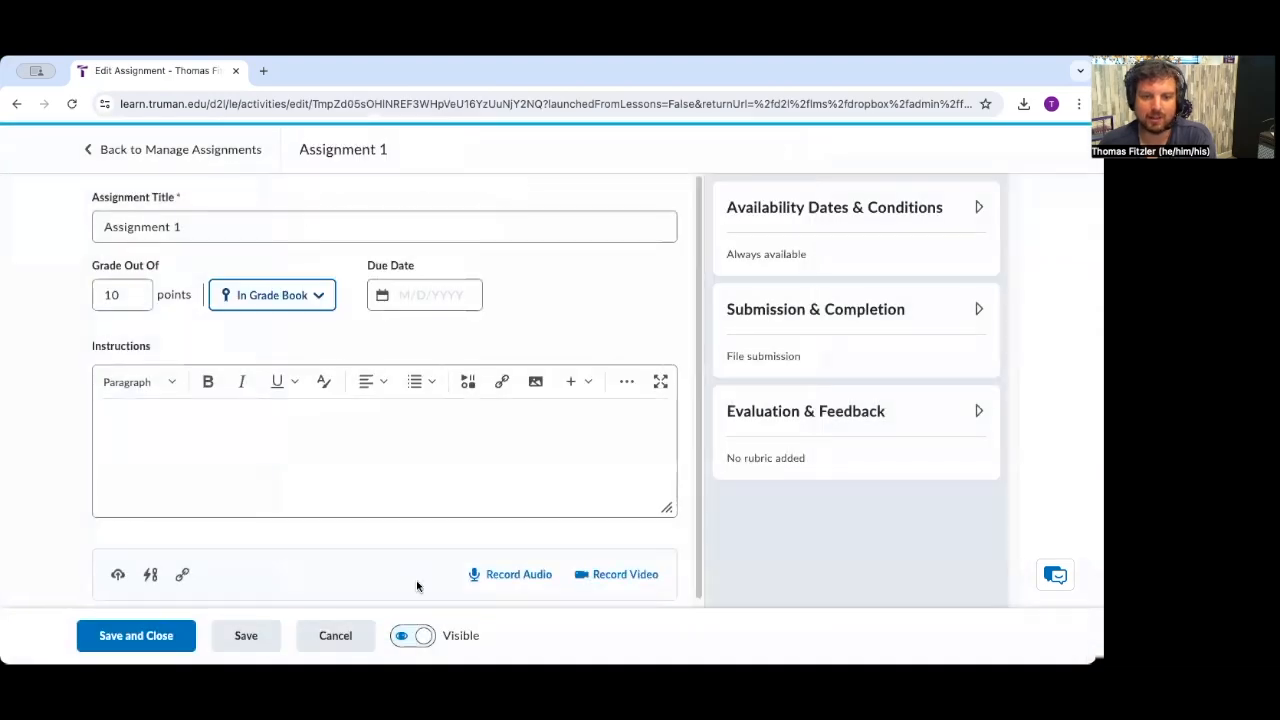
# Step: Leave Assignment 1 without saving, then open Assignment 4 for editing and make it graded out of 10 points
pyautogui.click(342, 637)
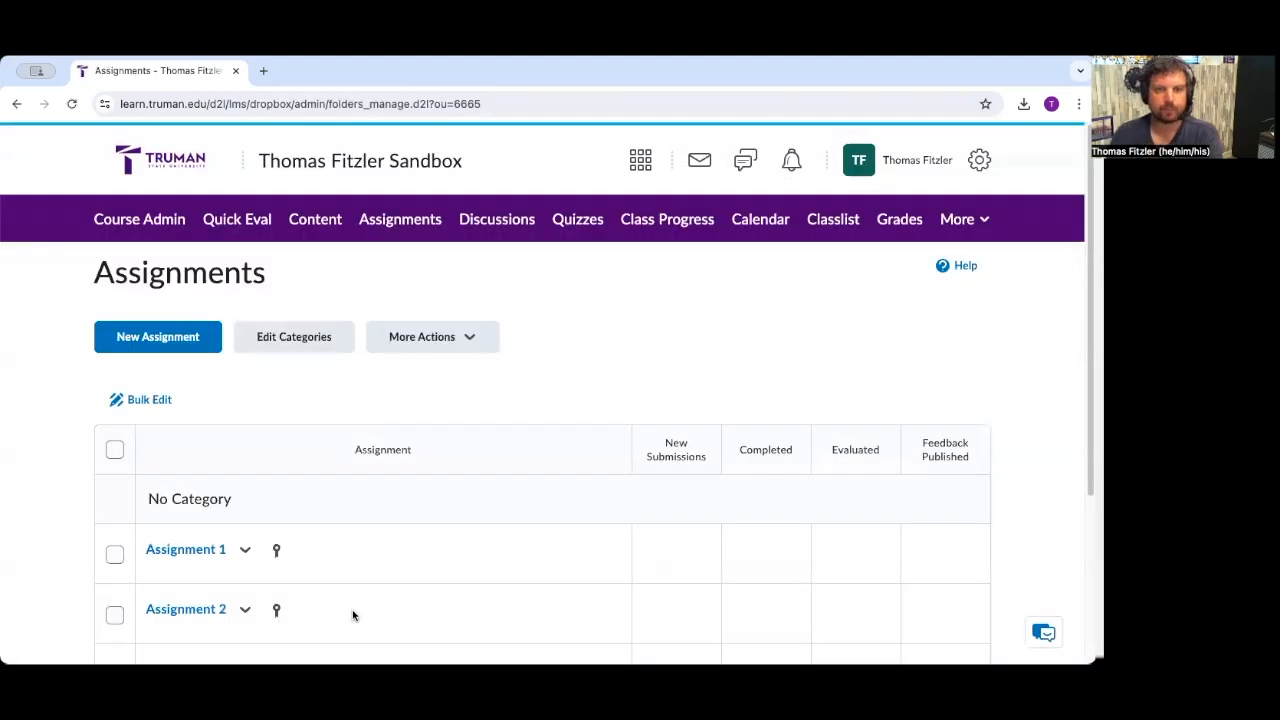
pyautogui.scroll(-3, 349, 430)
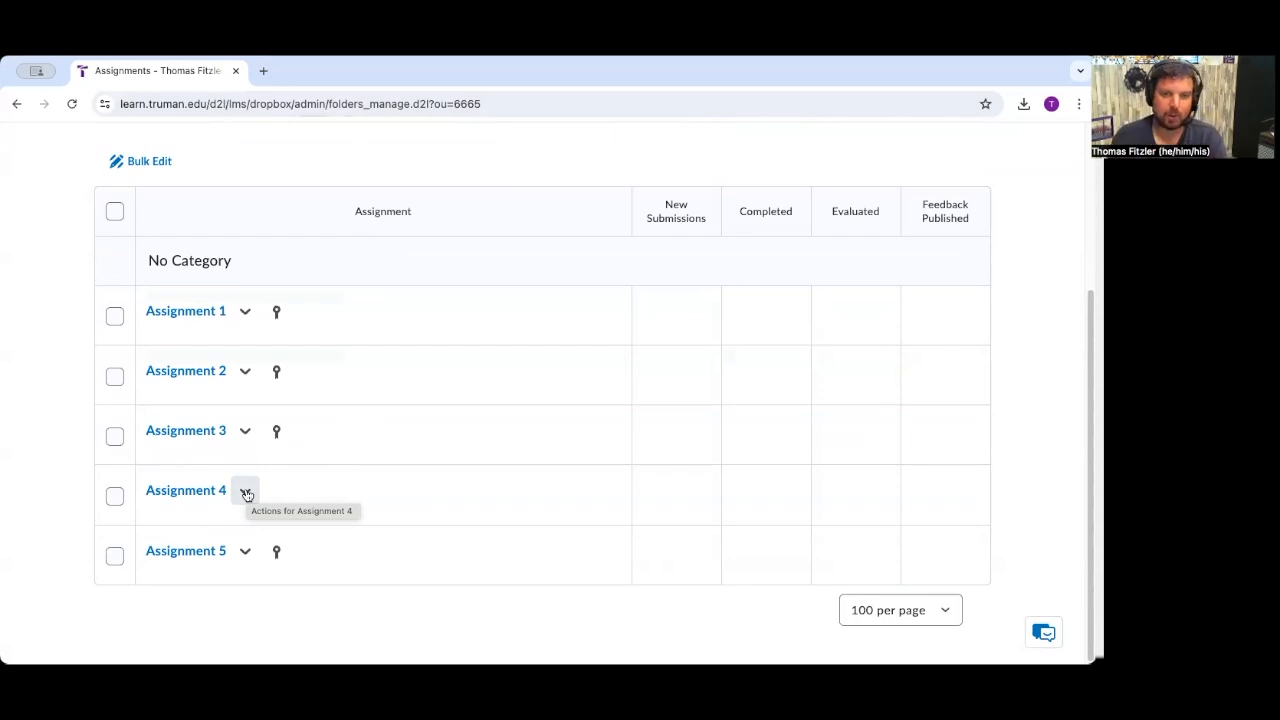
pyautogui.click(246, 493)
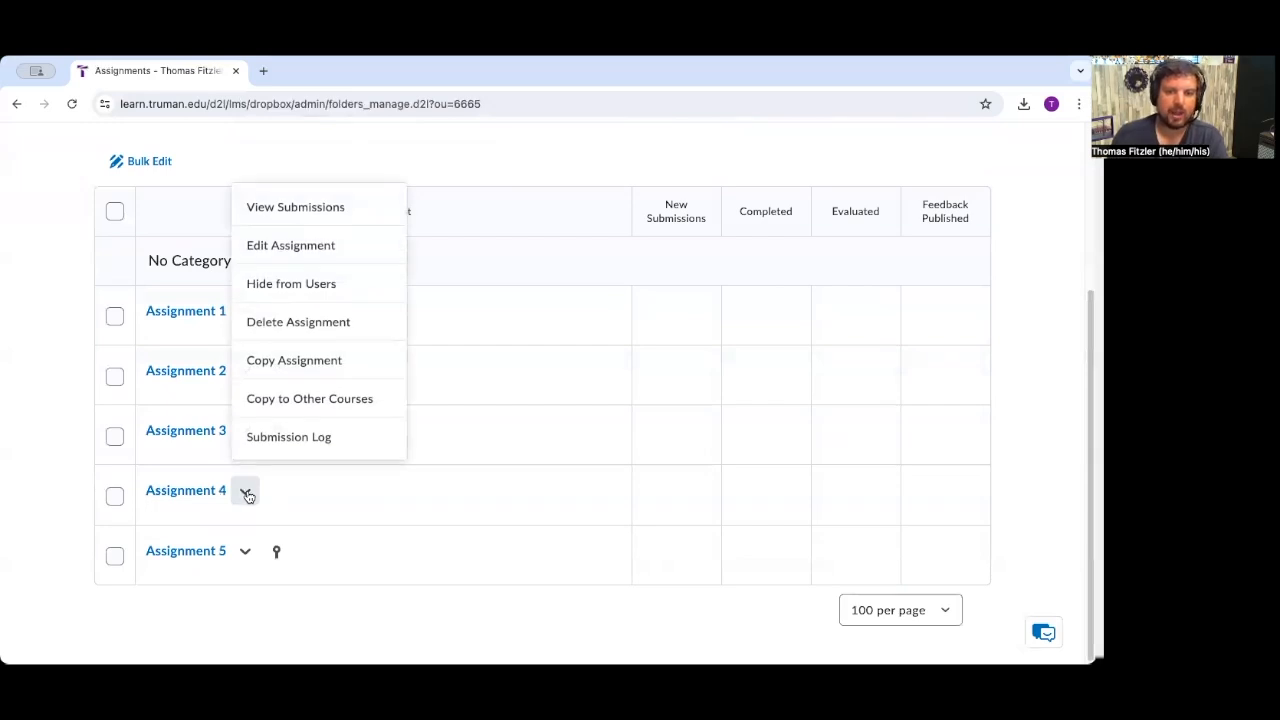
pyautogui.click(288, 250)
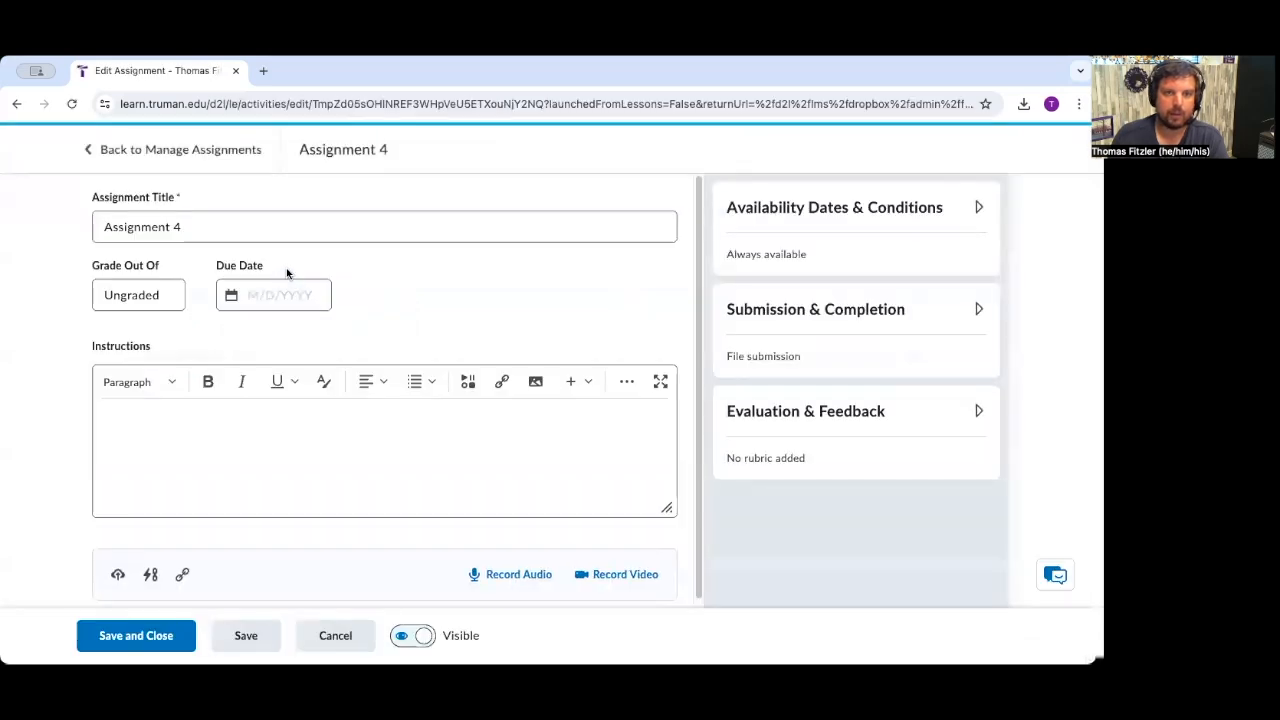
pyautogui.click(138, 294)
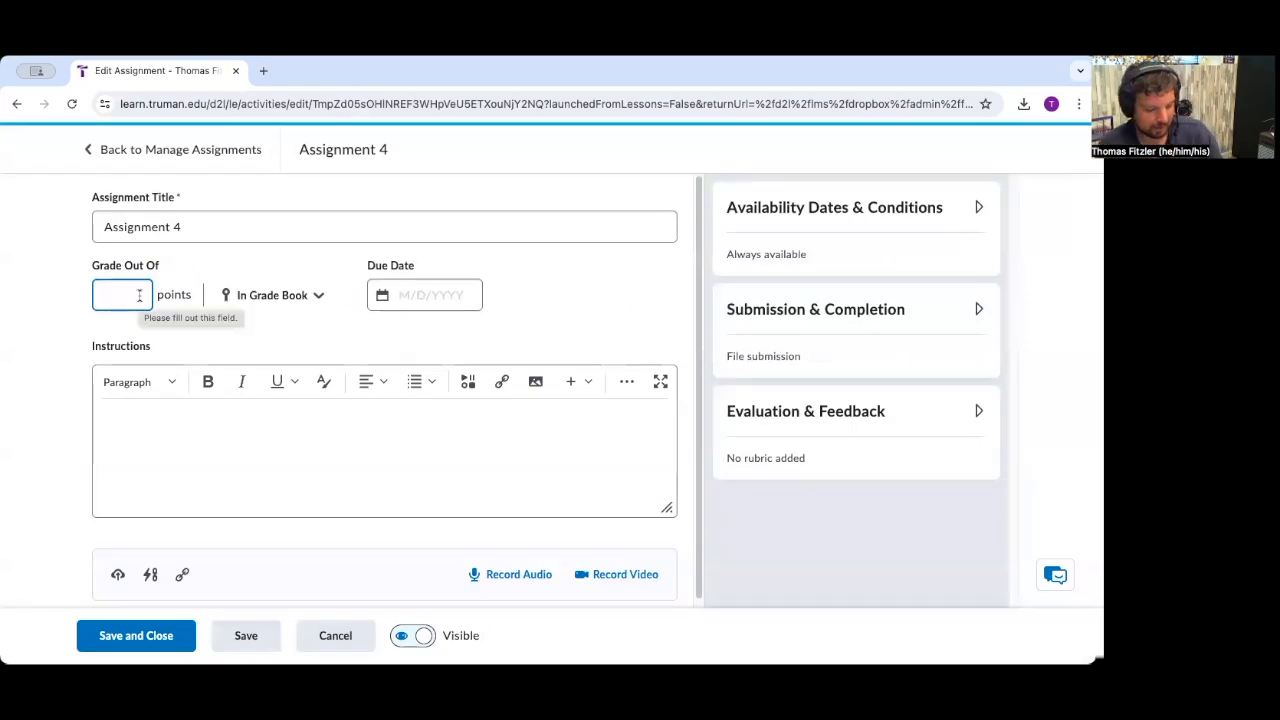
pyautogui.write('10')
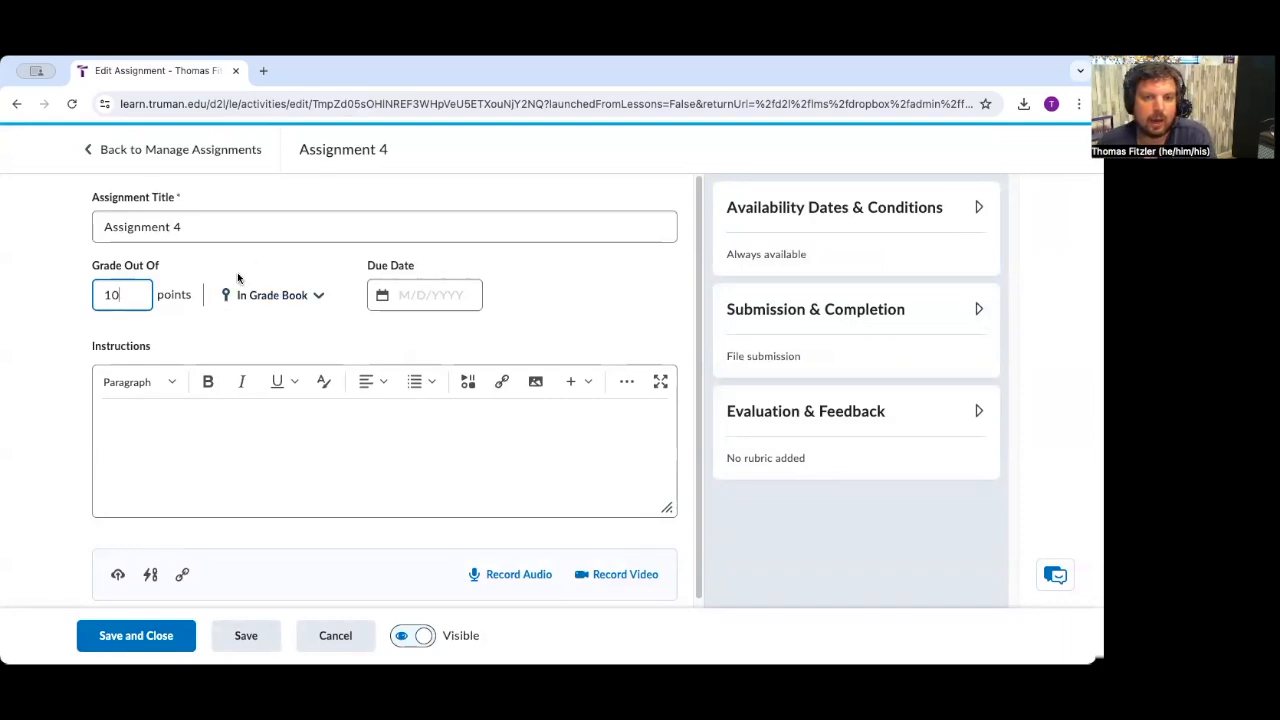
# Step: Link Assignment 4 to the existing Assignment 4 grade item instead of a new one, then save and close the assignment
pyautogui.click(291, 293)
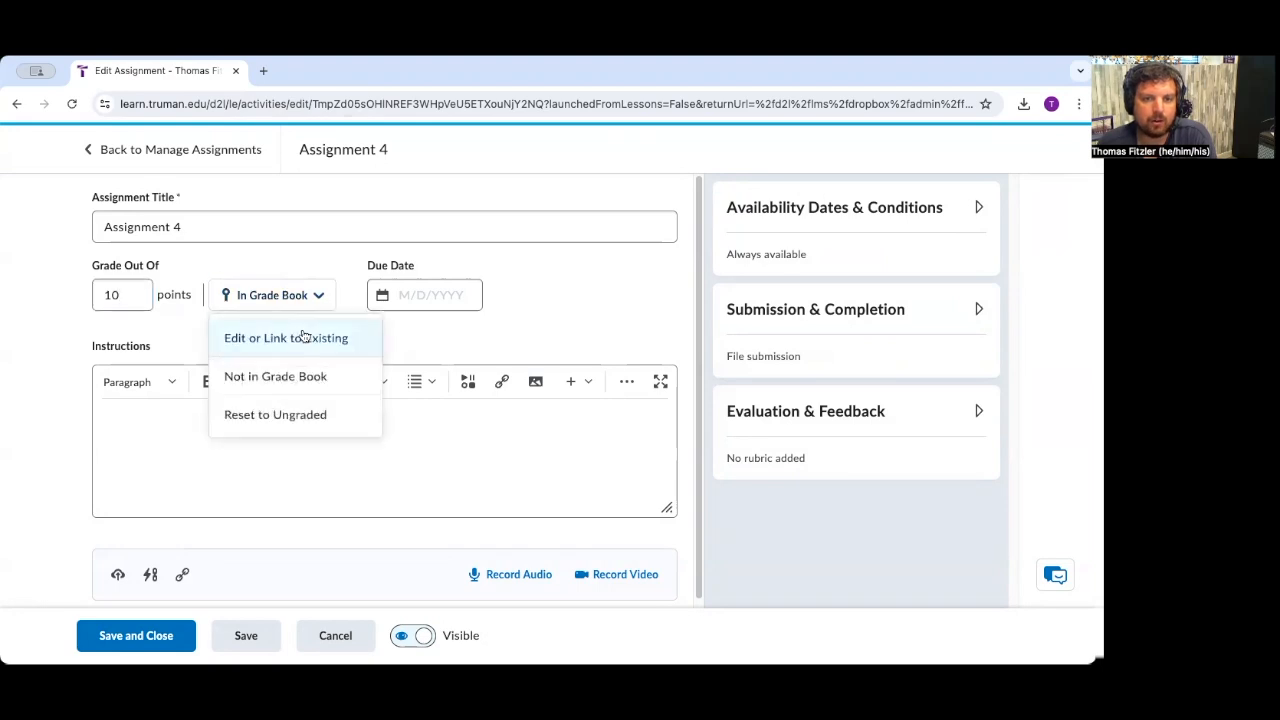
pyautogui.click(298, 334)
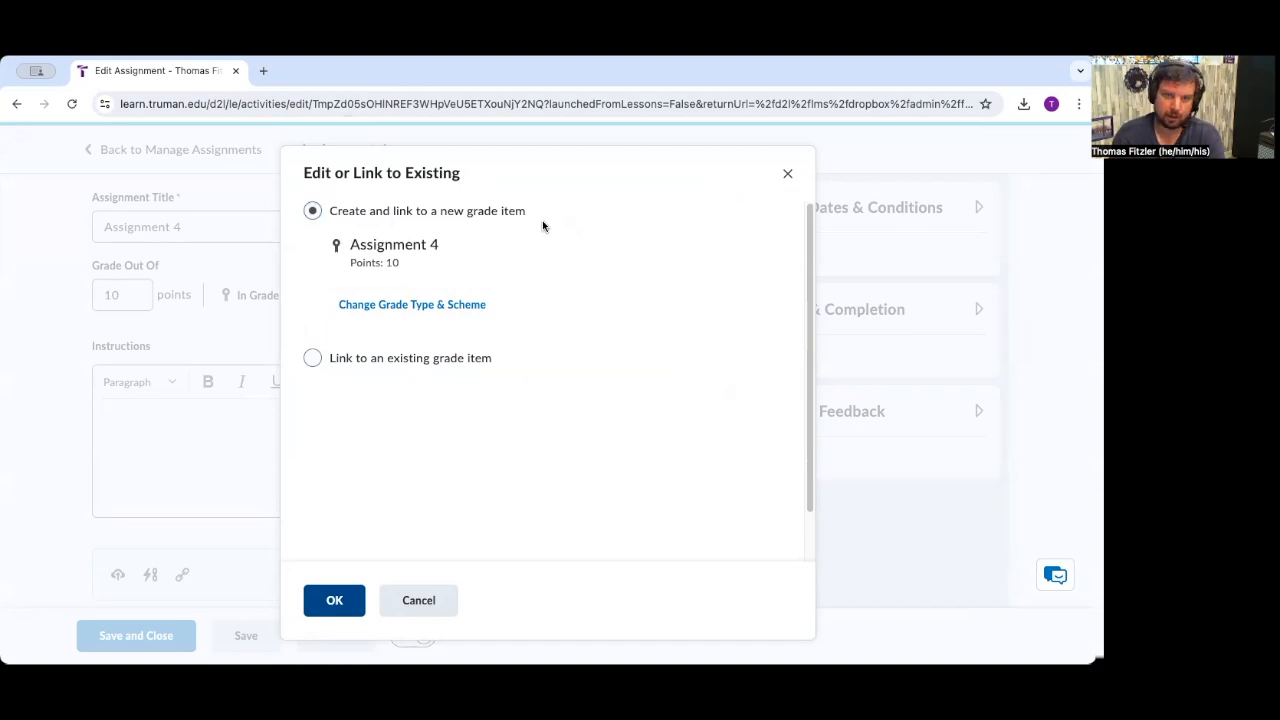
pyautogui.click(318, 363)
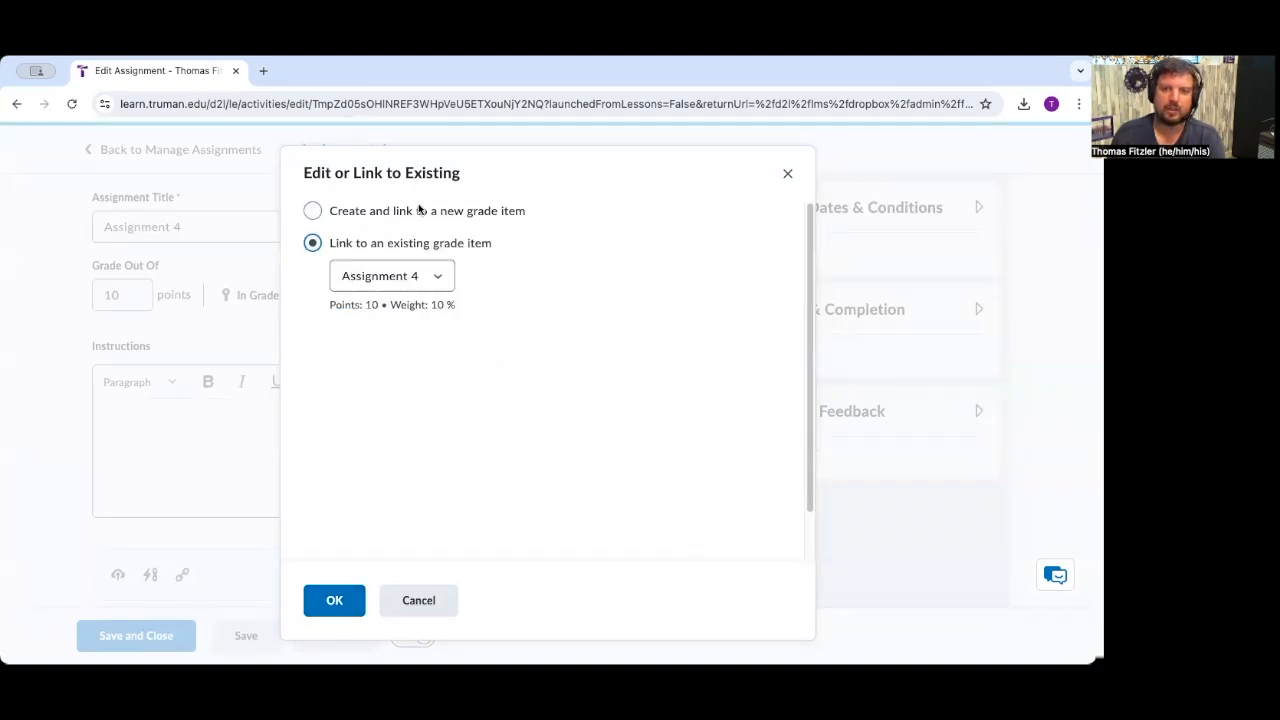
pyautogui.click(442, 276)
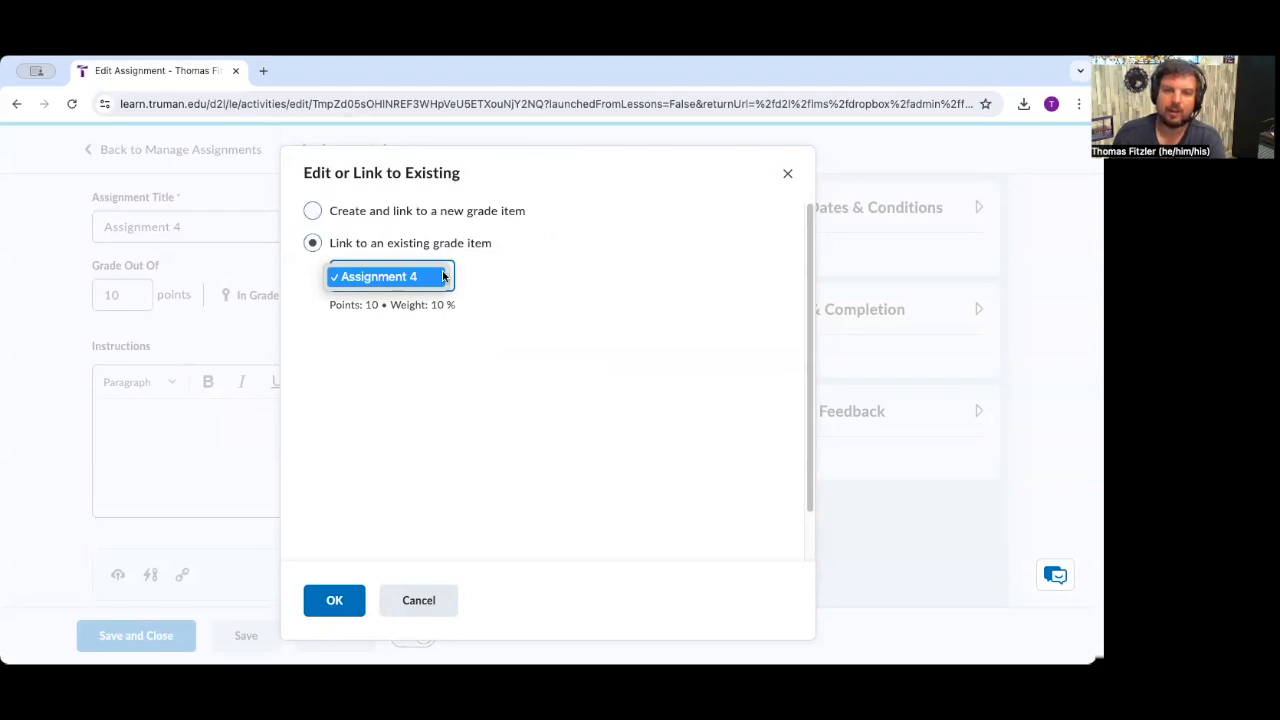
pyautogui.click(548, 284)
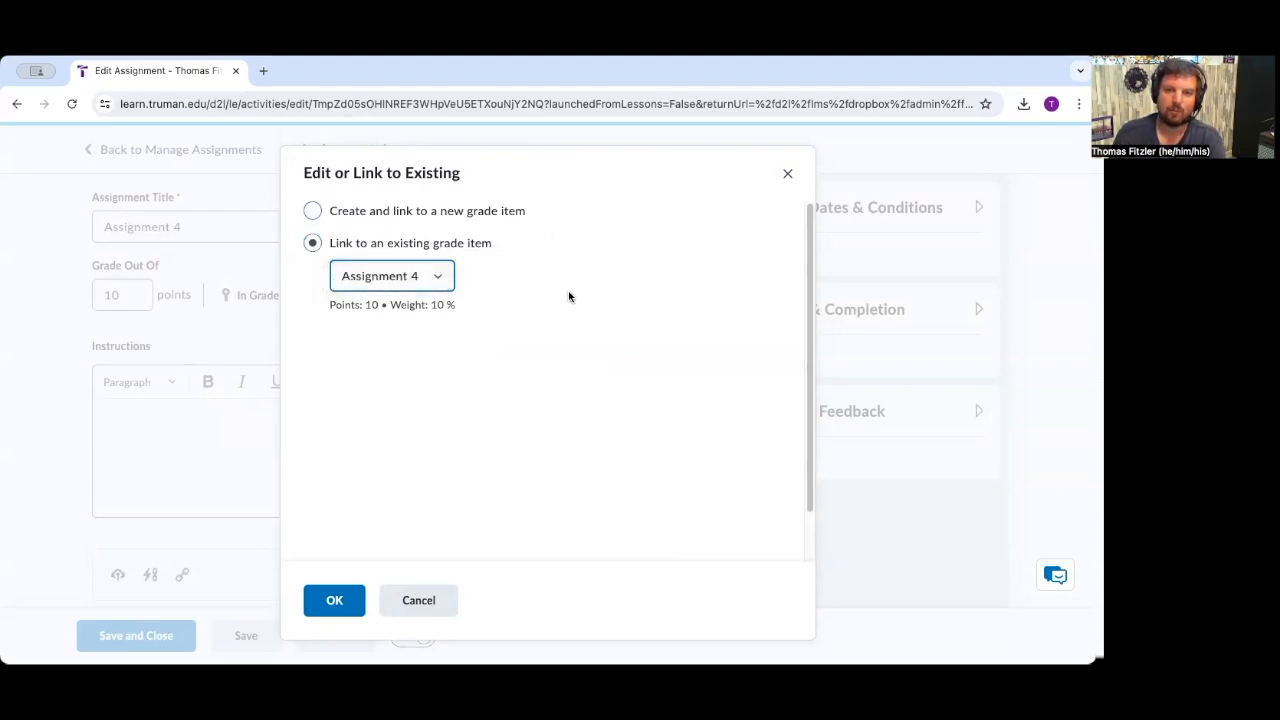
pyautogui.click(337, 601)
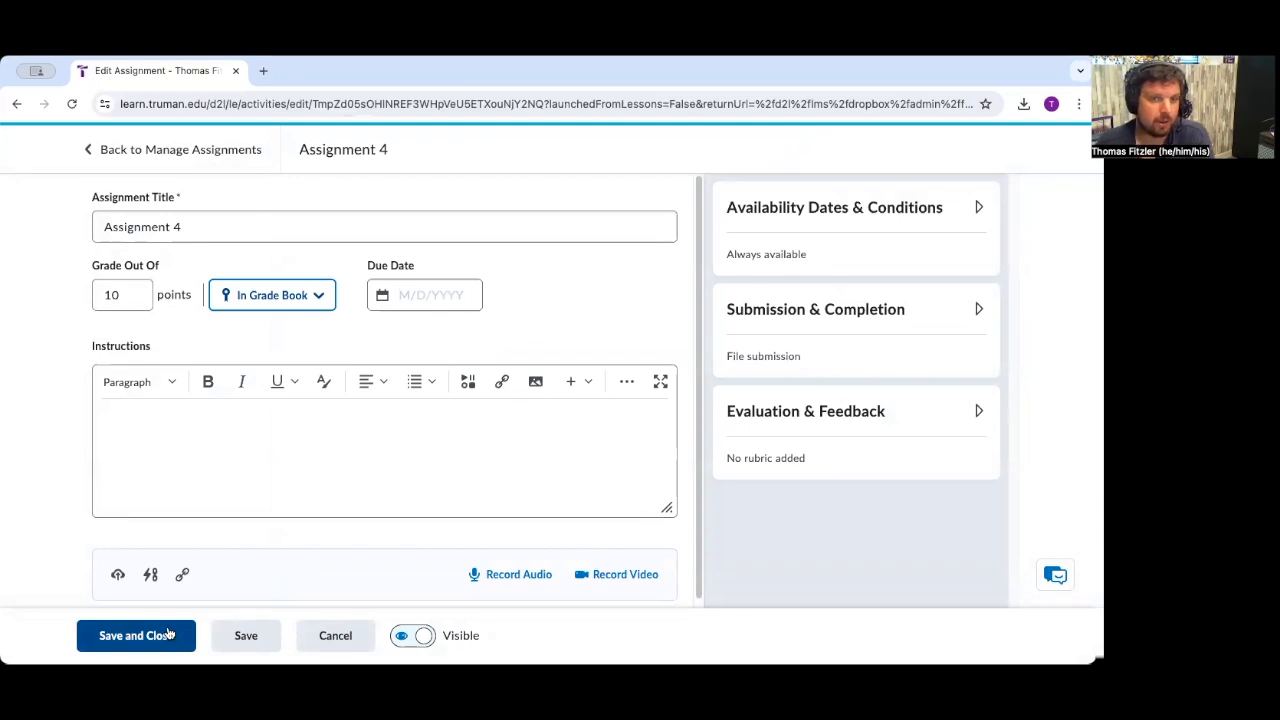
pyautogui.click(168, 633)
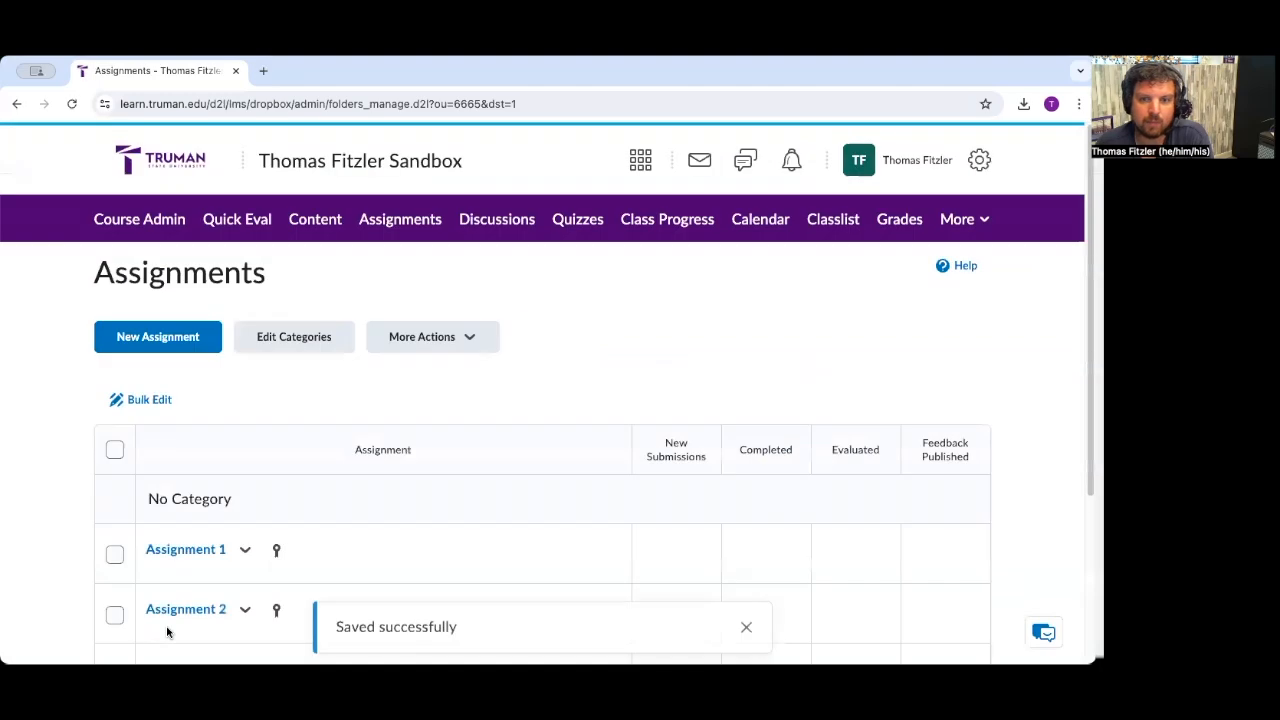
# Step: Check the assignment list for grade book links, then open the grade management list and examine the grade items' order and associations
pyautogui.scroll(-3, 404, 436)
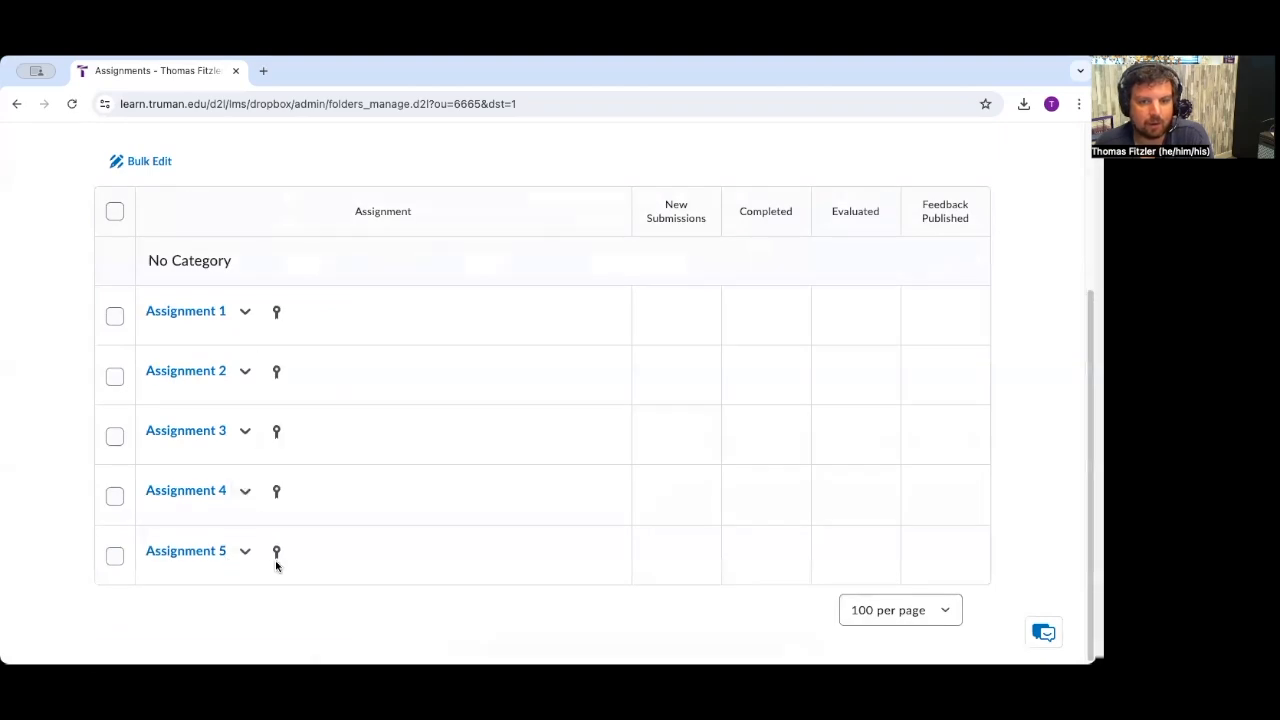
pyautogui.scroll(3, 289, 471)
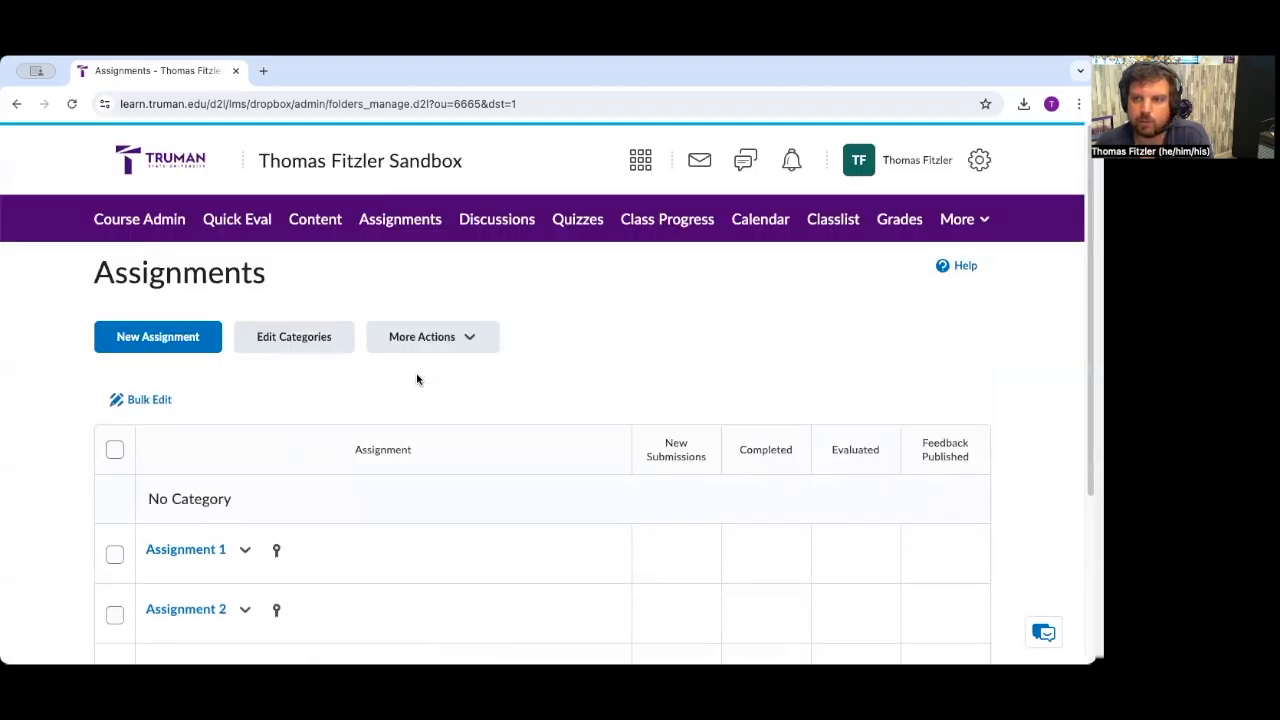
pyautogui.click(893, 222)
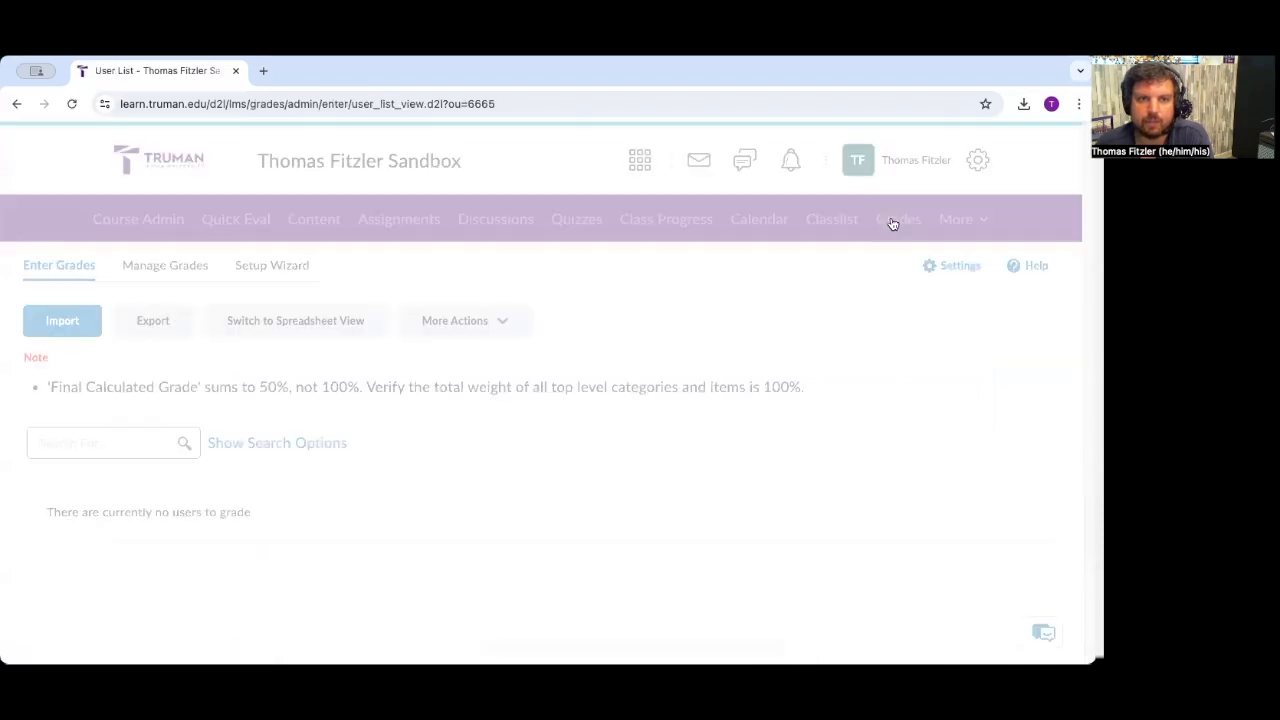
pyautogui.click(186, 272)
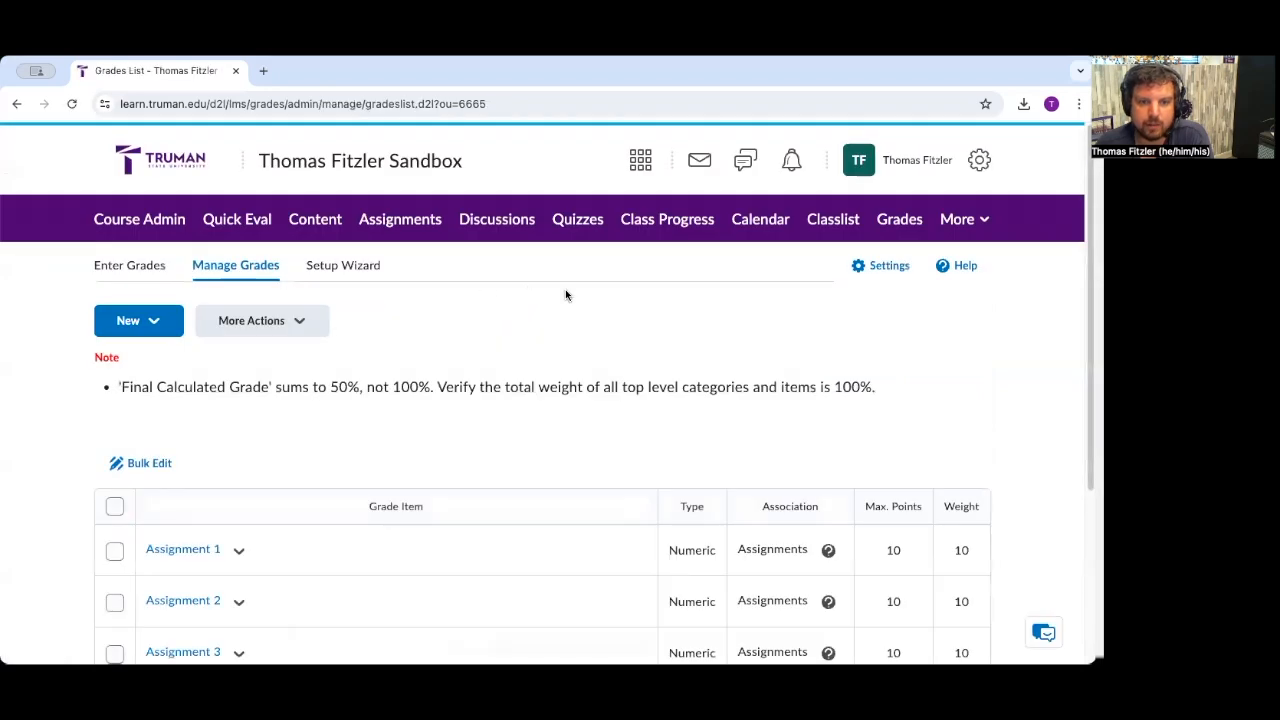
pyautogui.scroll(-3, 565, 293)
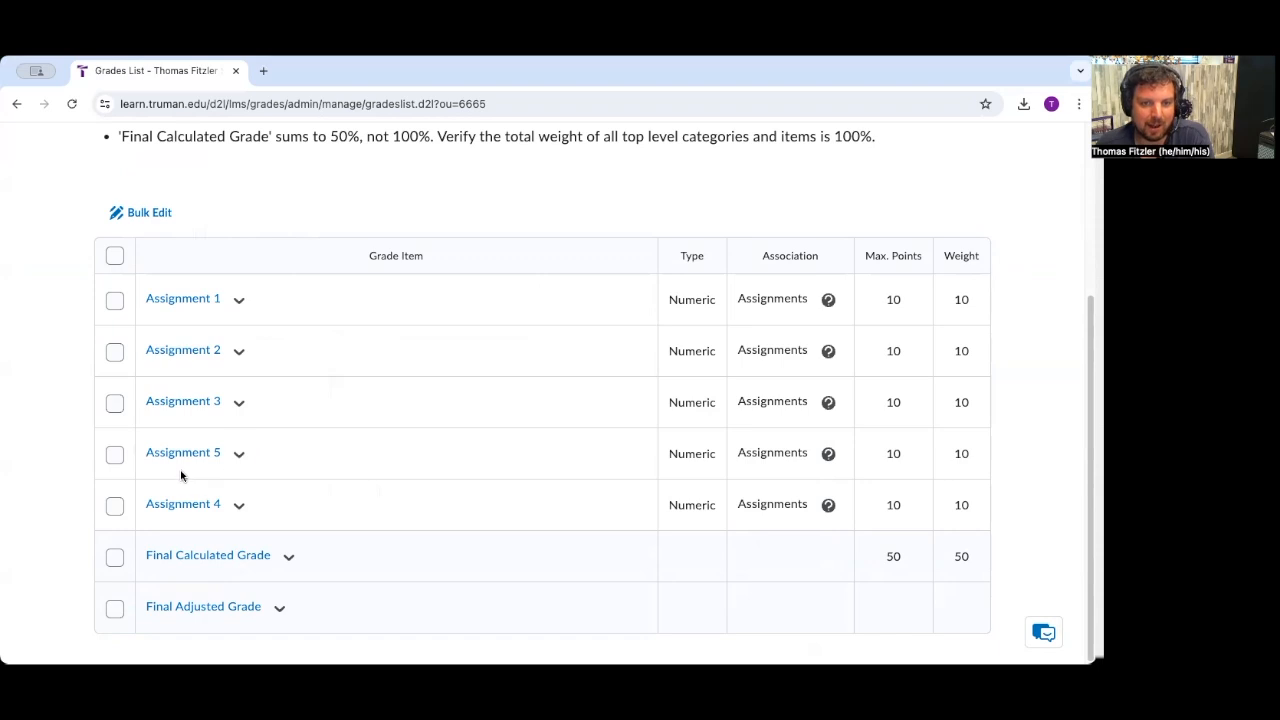
pyautogui.scroll(1, 177, 416)
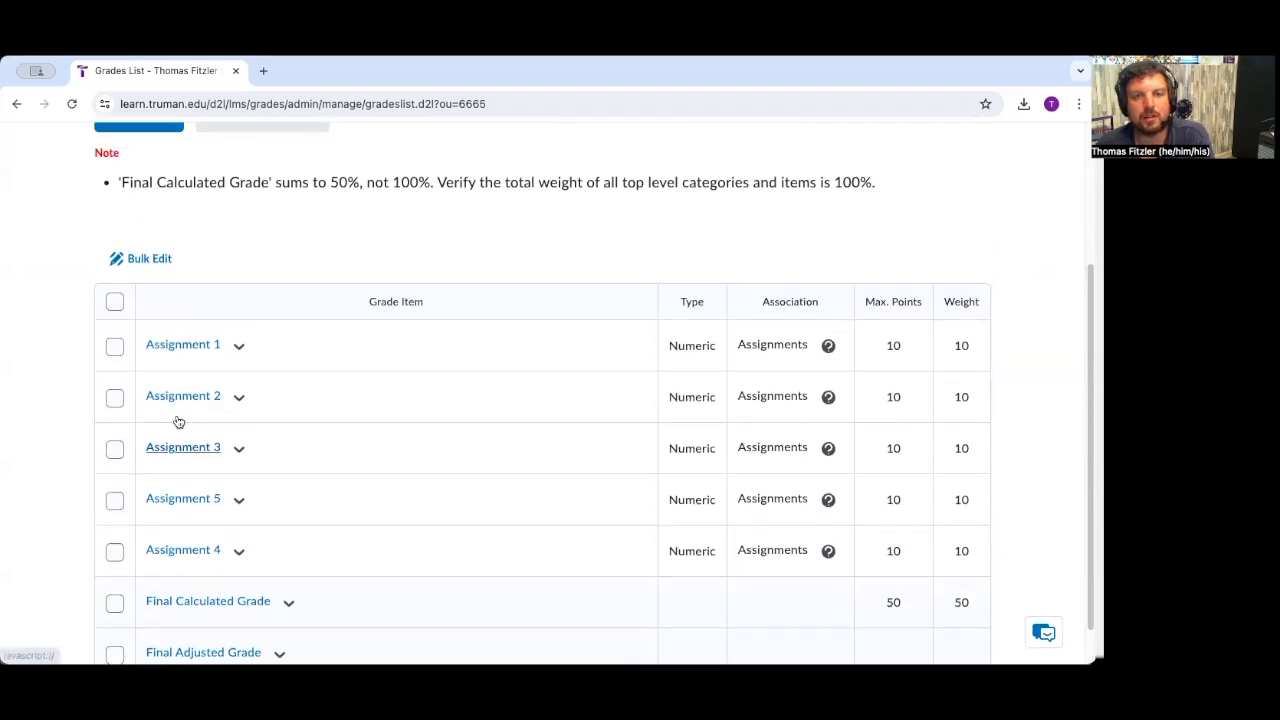
pyautogui.scroll(3, 177, 420)
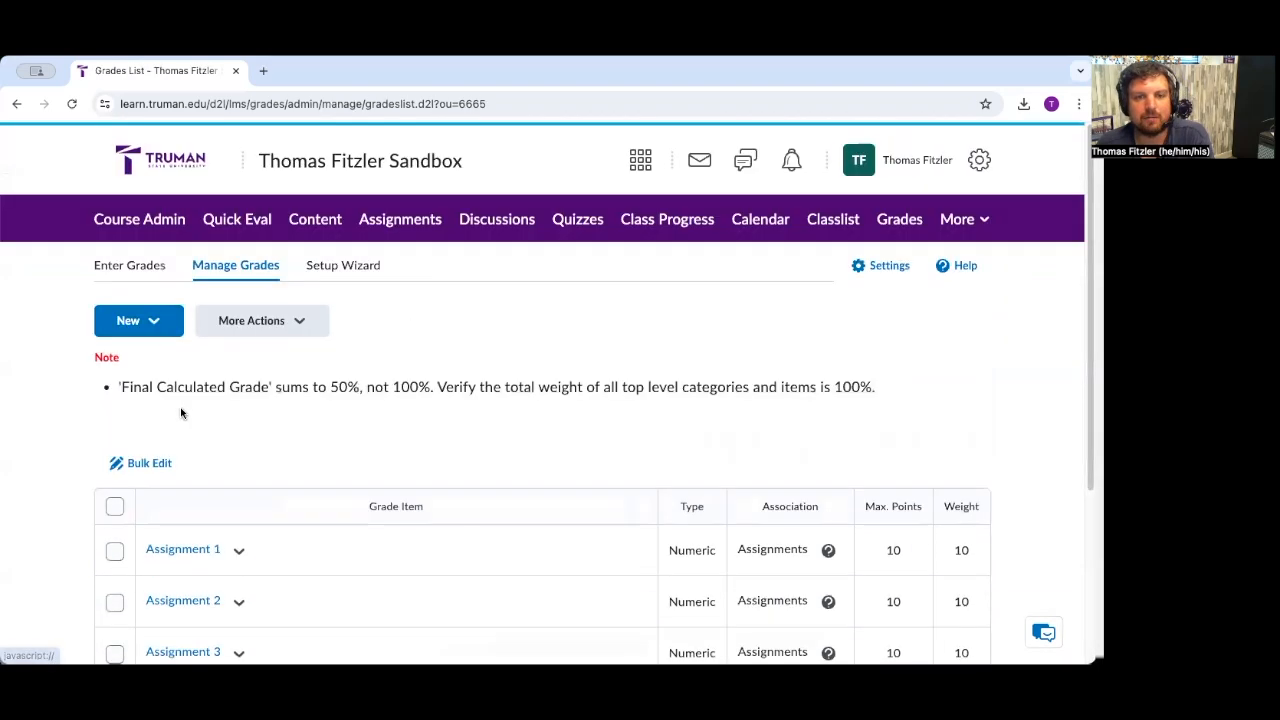
# Step: Reorder the grade items by setting Assignment 5's sort order to 5, then save and review the grades list
pyautogui.click(290, 321)
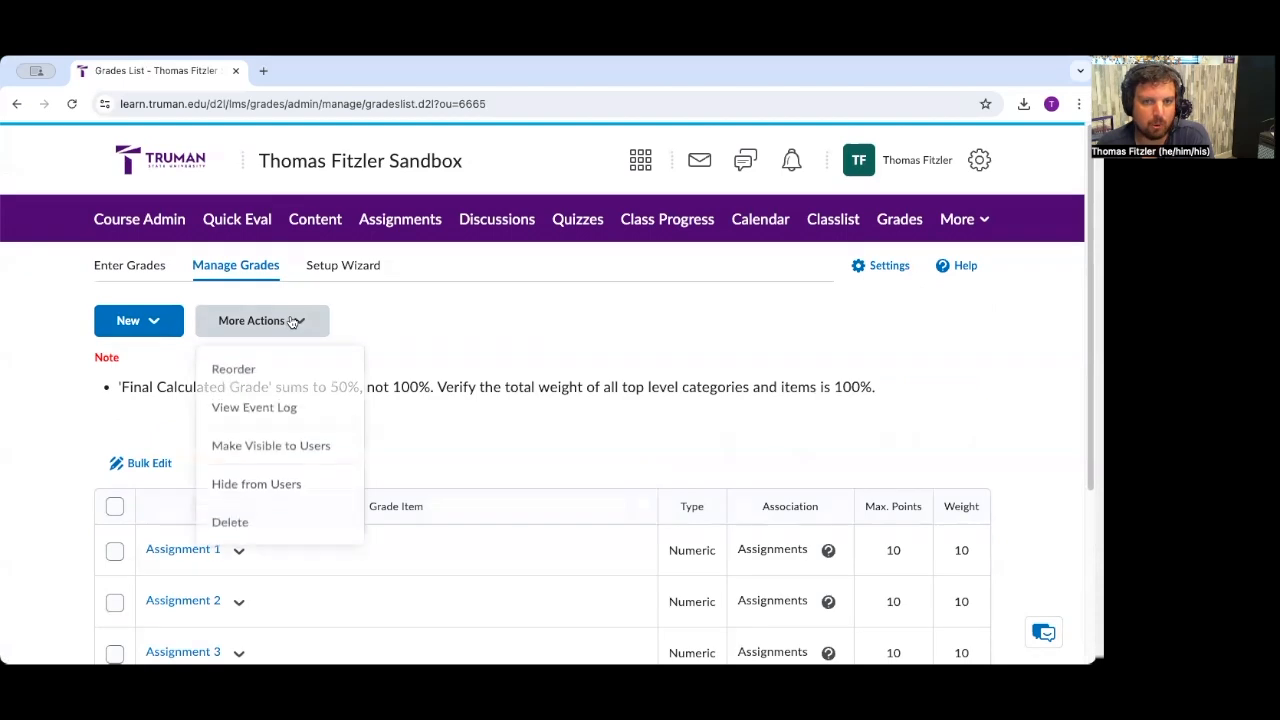
pyautogui.click(271, 370)
pyautogui.scroll(-1, 611, 403)
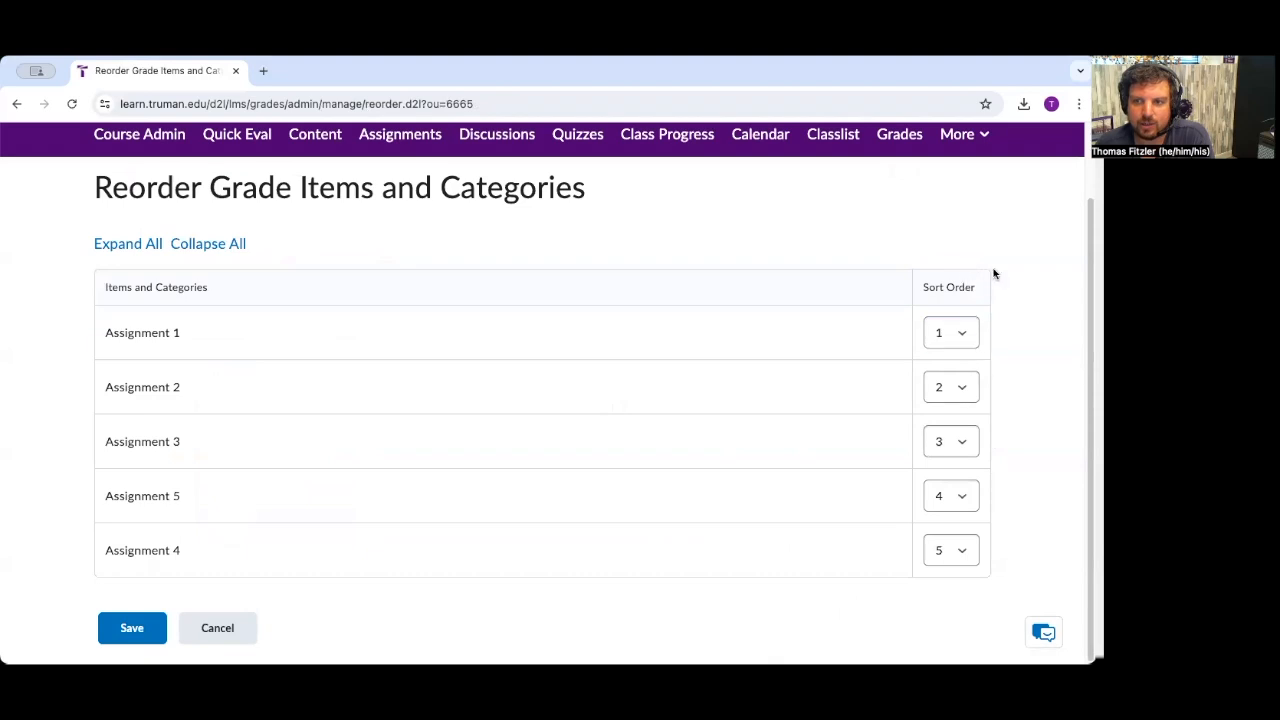
pyautogui.click(960, 497)
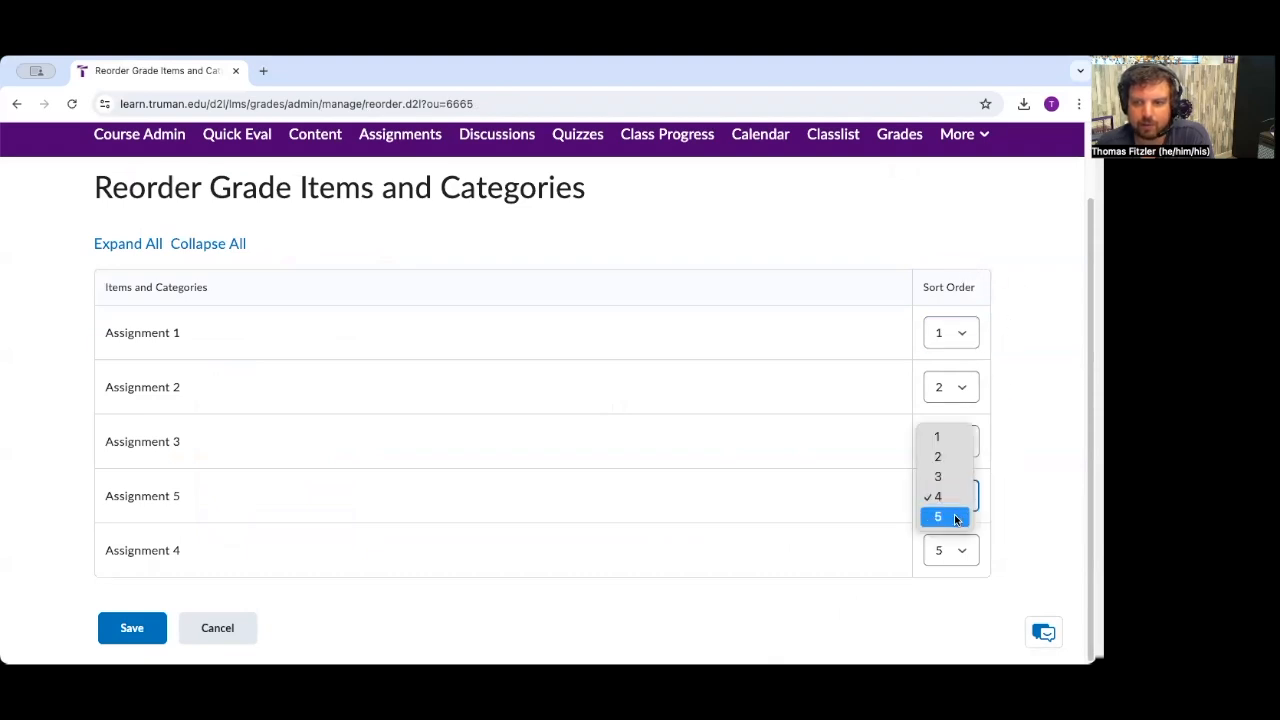
pyautogui.click(954, 518)
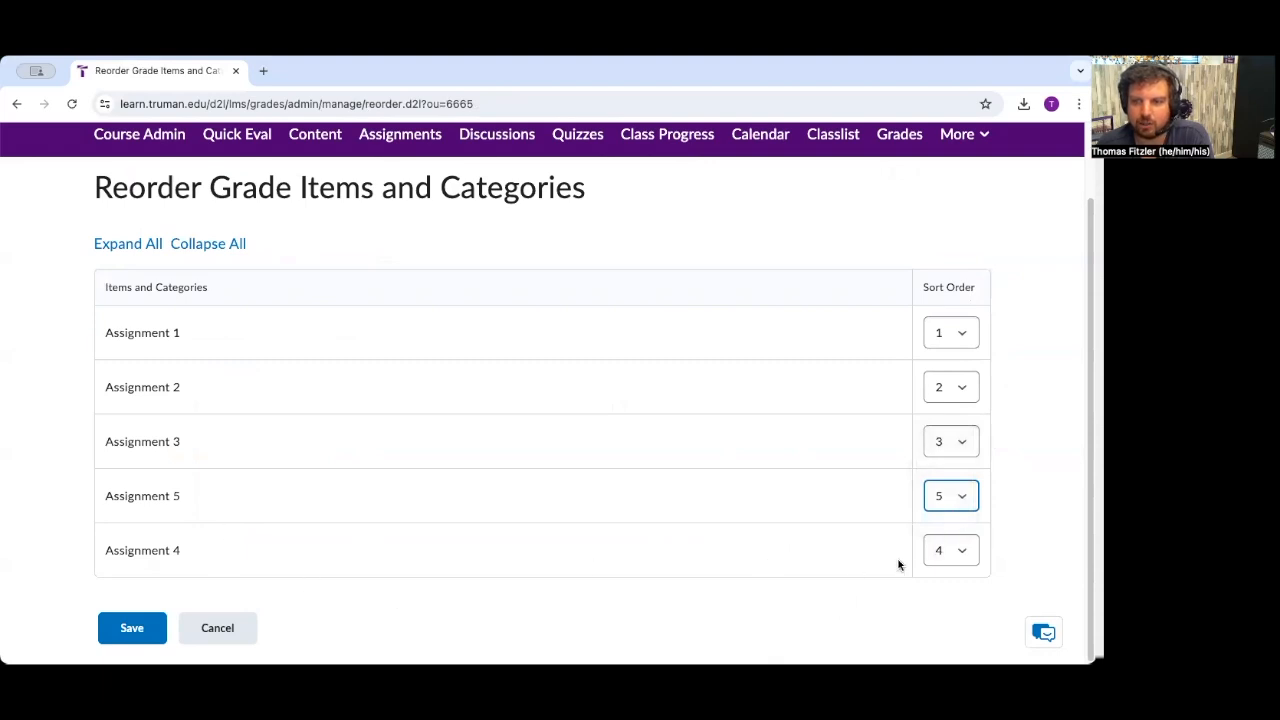
pyautogui.click(128, 636)
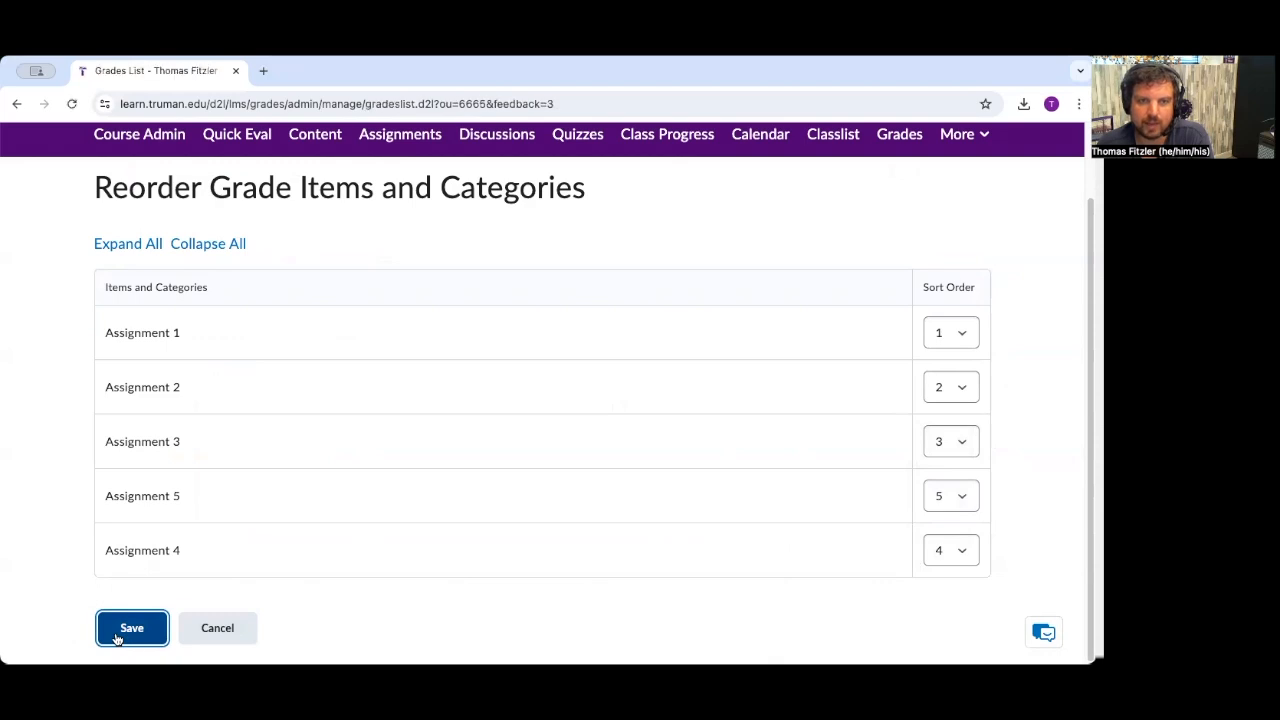
pyautogui.scroll(-3, 233, 534)
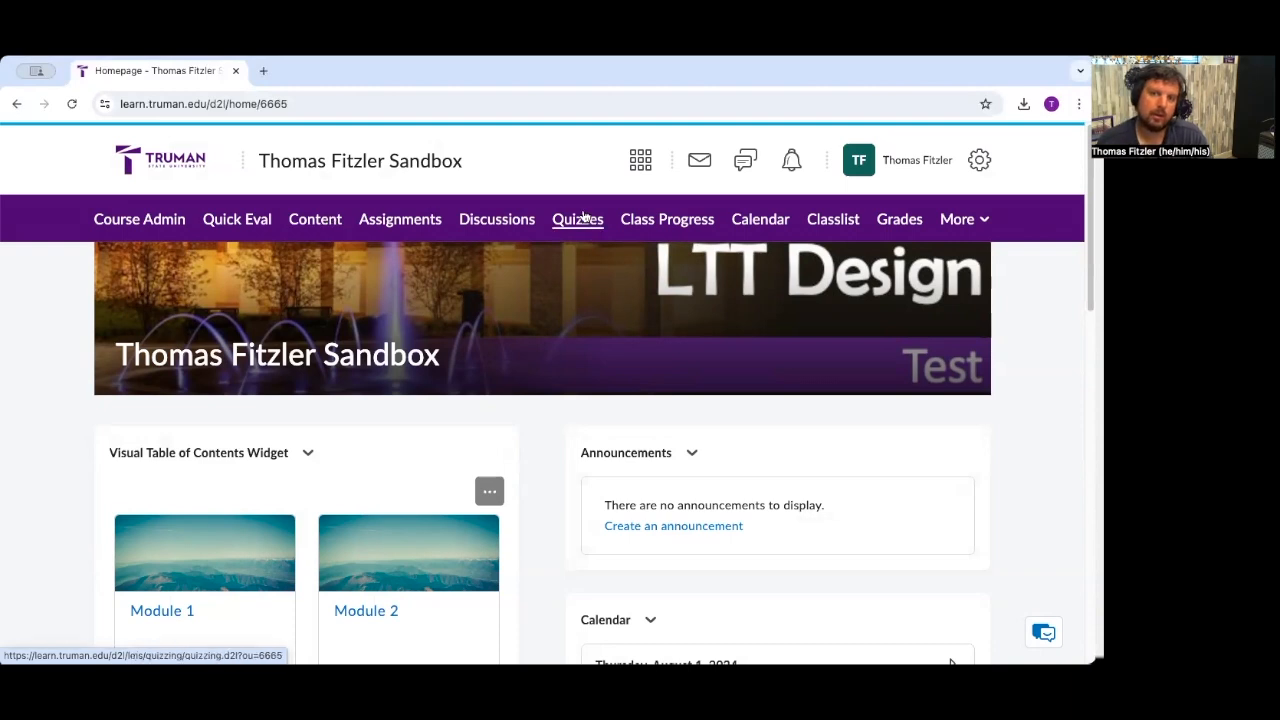
# Step: Create a new discussion forum titled "Forum 1" in the course's discussions, then save and close it
pyautogui.click(500, 220)
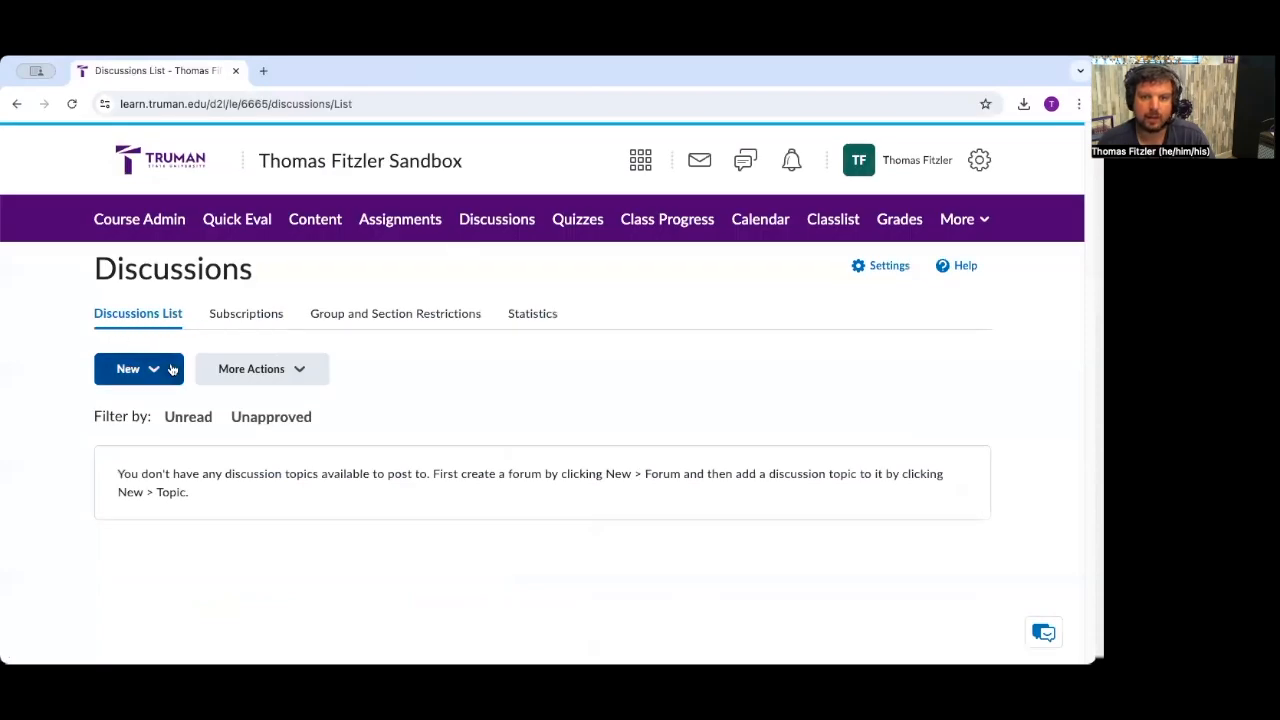
pyautogui.click(171, 369)
pyautogui.click(171, 419)
pyautogui.click(201, 470)
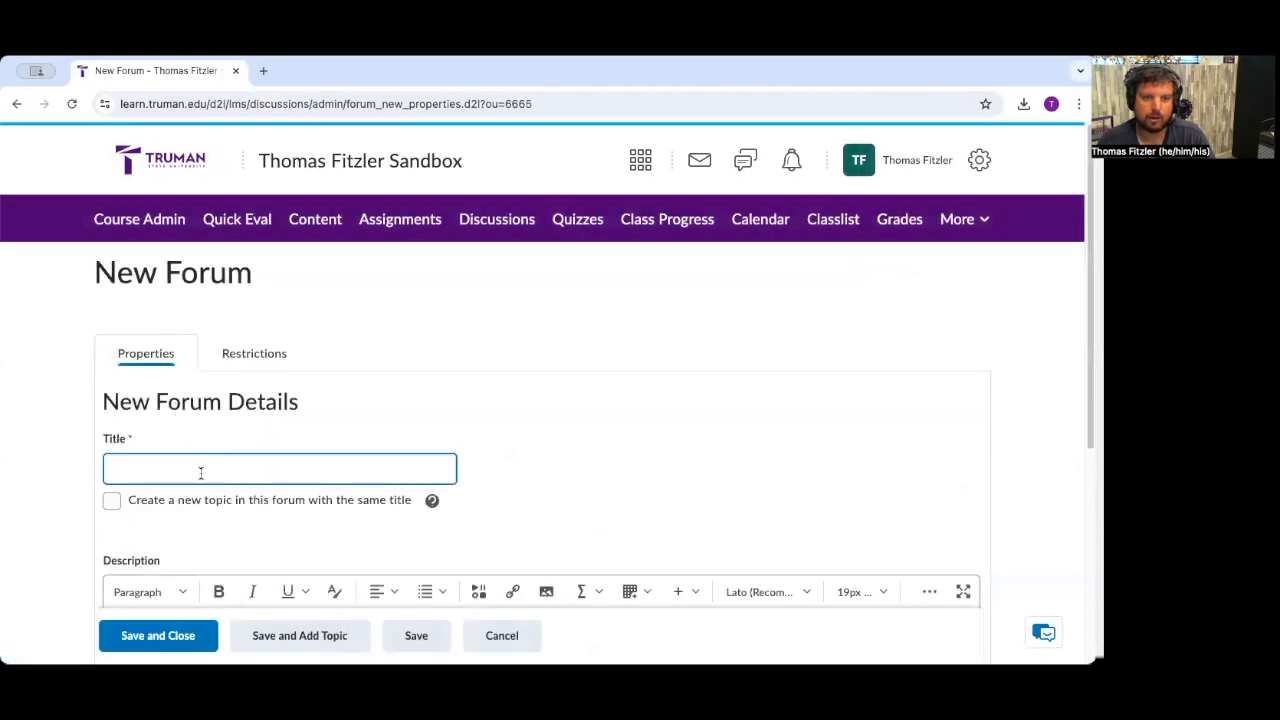
pyautogui.write('Forum 1')
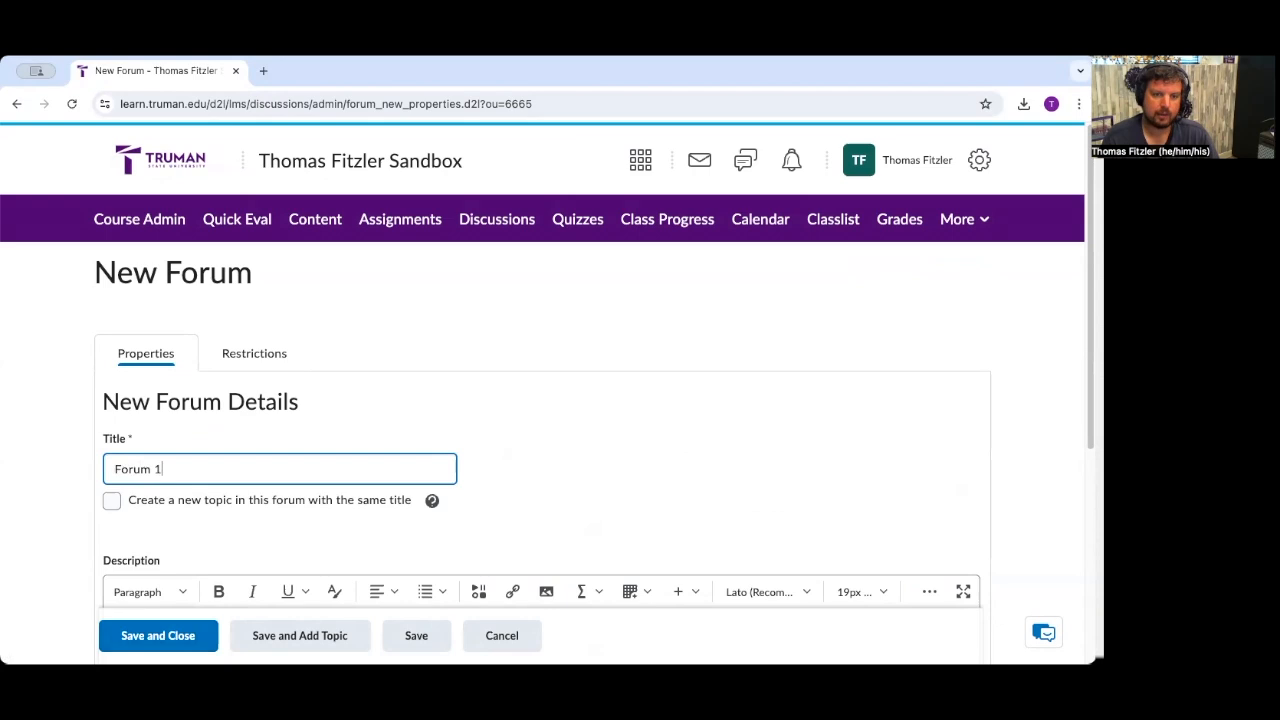
pyautogui.click(177, 637)
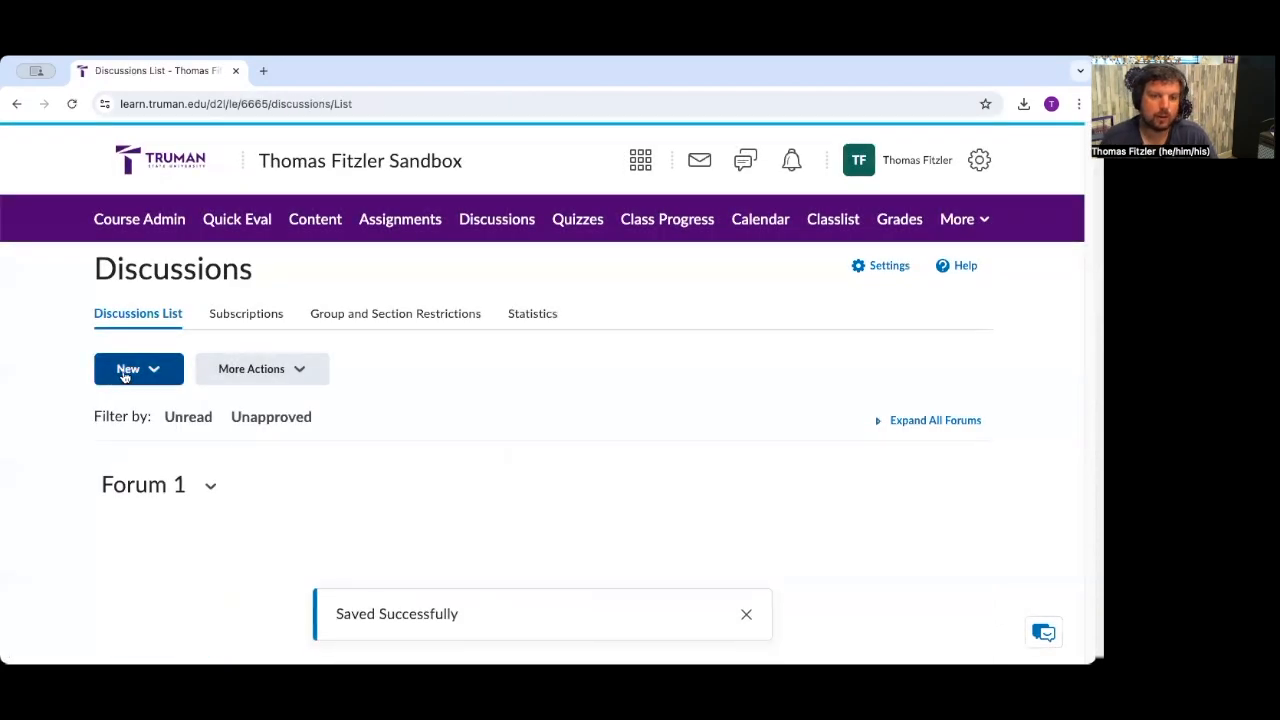
# Step: Start a new discussion topic titled "Topic 1" and make it graded out of 10 points
pyautogui.click(135, 380)
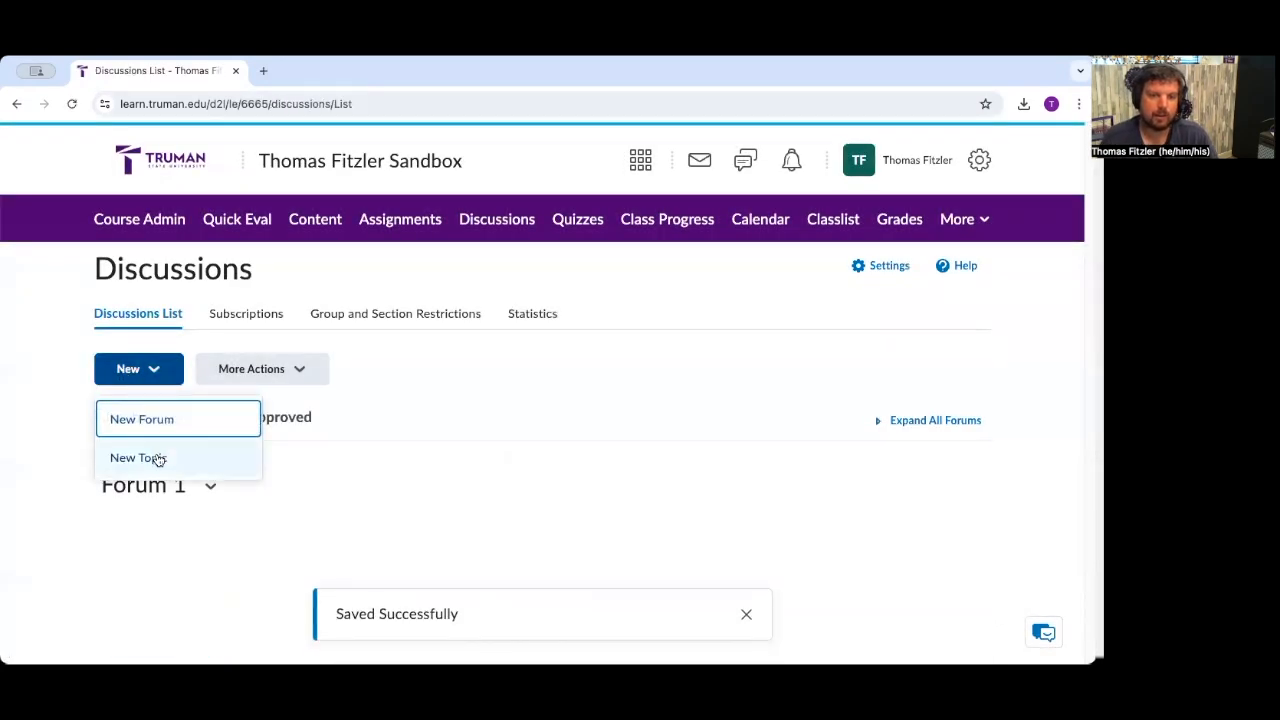
pyautogui.click(186, 470)
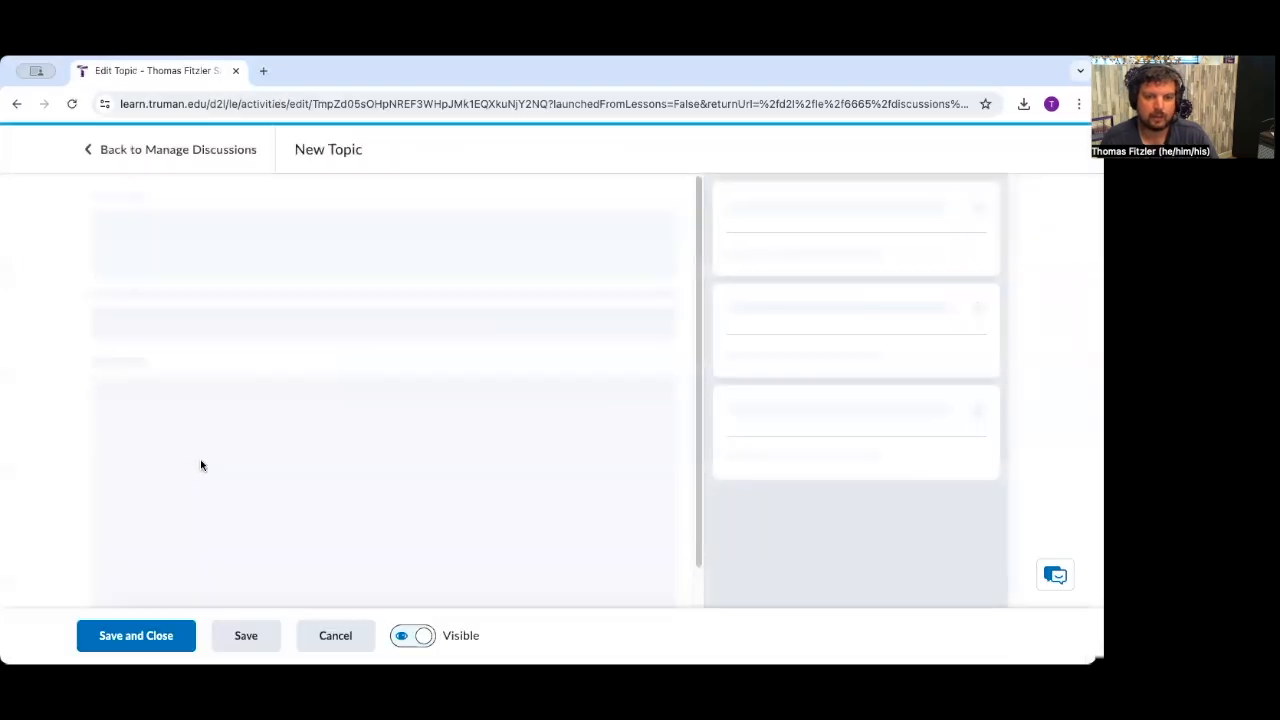
pyautogui.tripleClick(236, 222)
pyautogui.write('Topic 1')
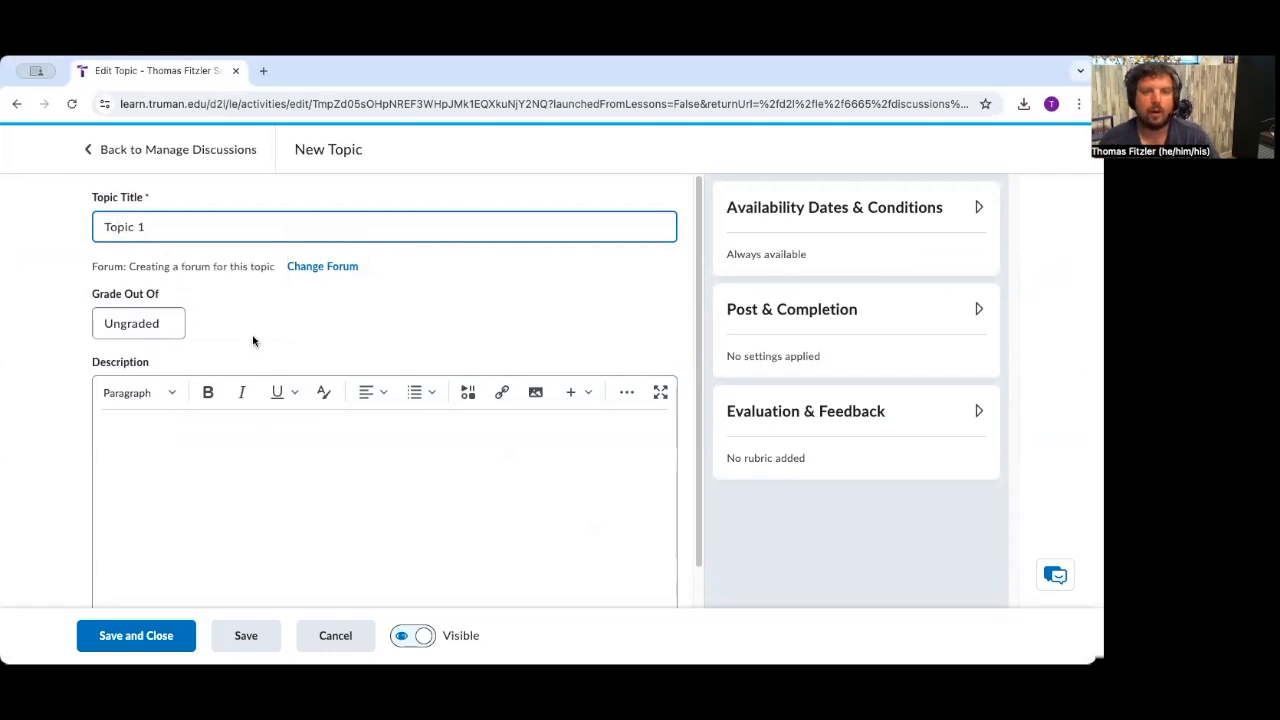
pyautogui.click(160, 330)
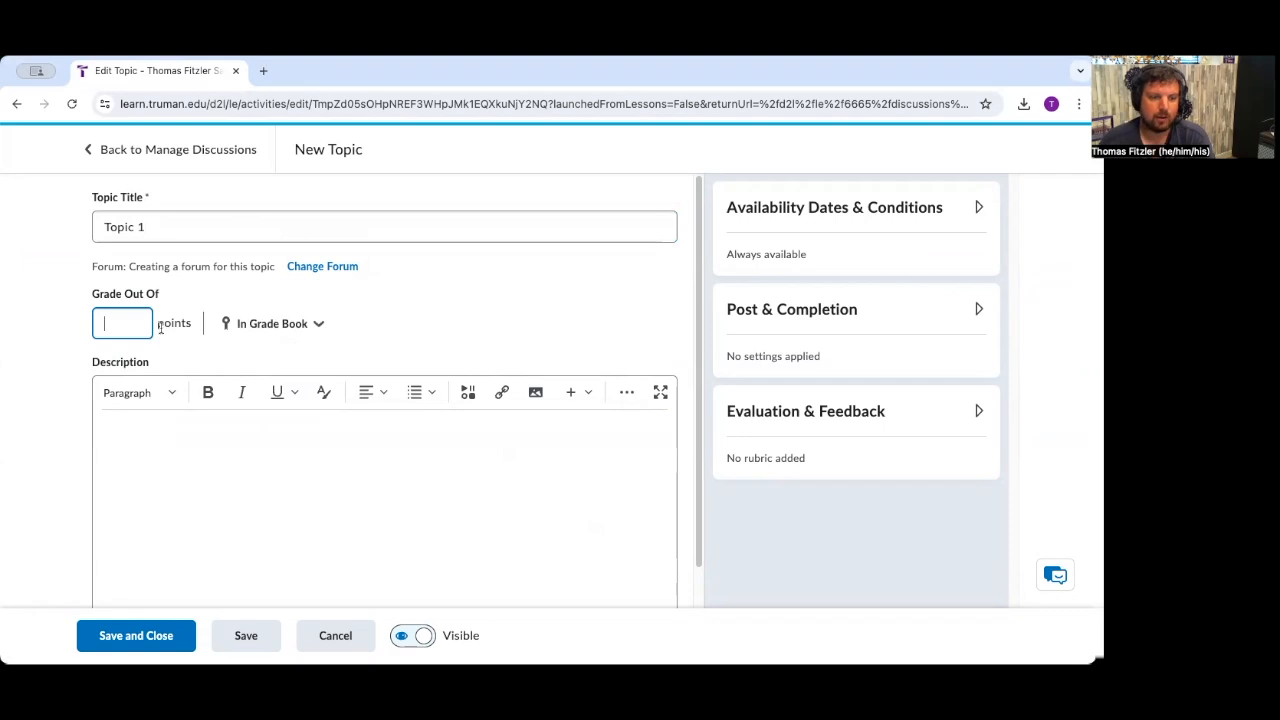
pyautogui.write('10')
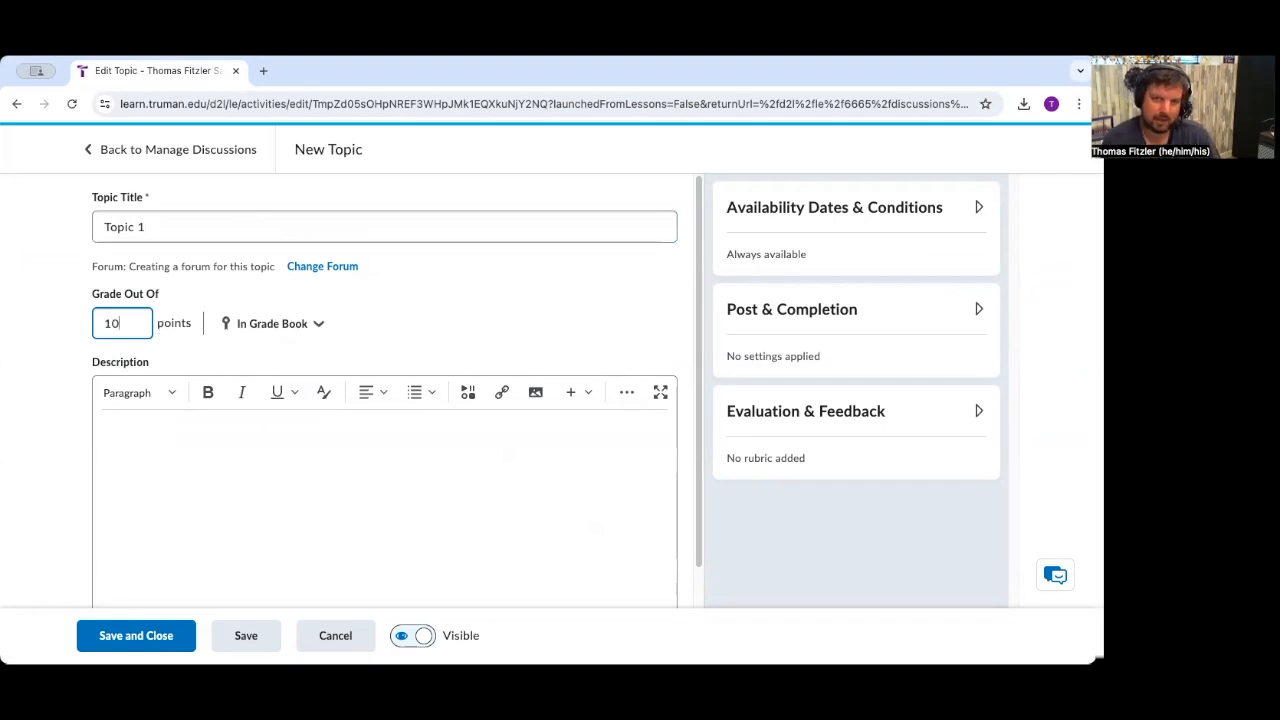
# Step: Link Topic 1 to a new grade item in the grade book, then save and close the topic
pyautogui.click(318, 325)
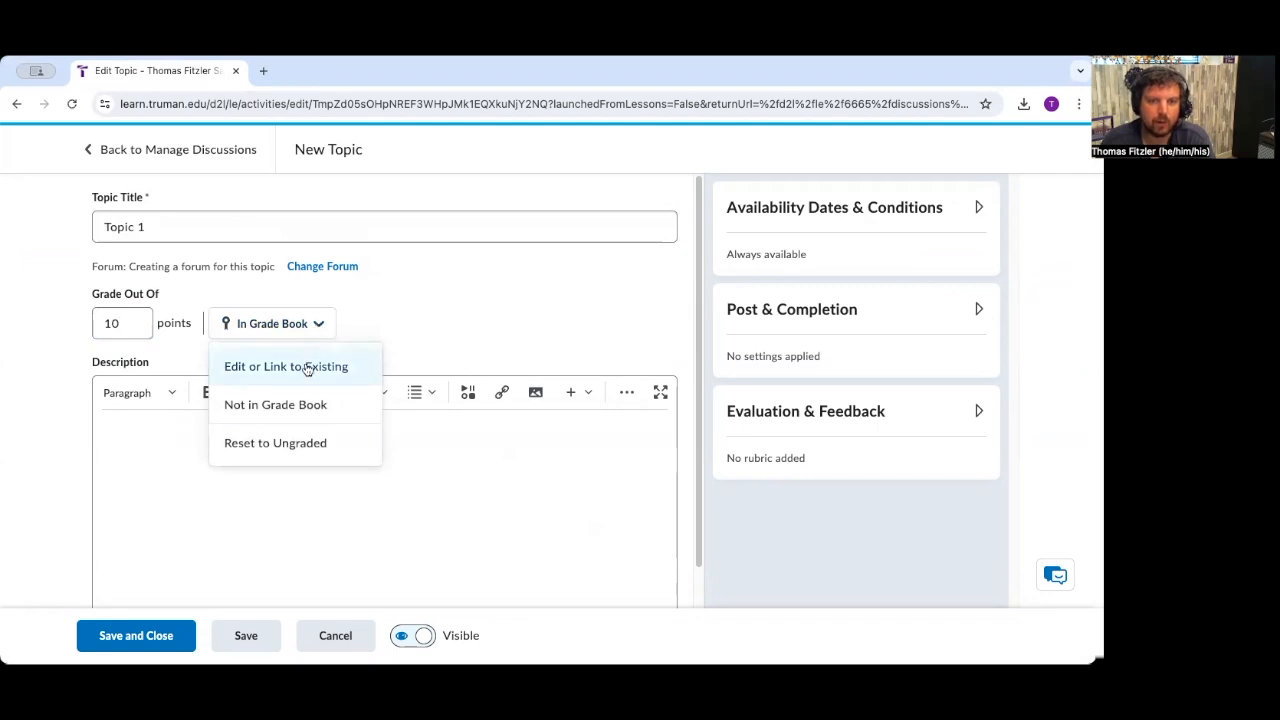
pyautogui.click(308, 367)
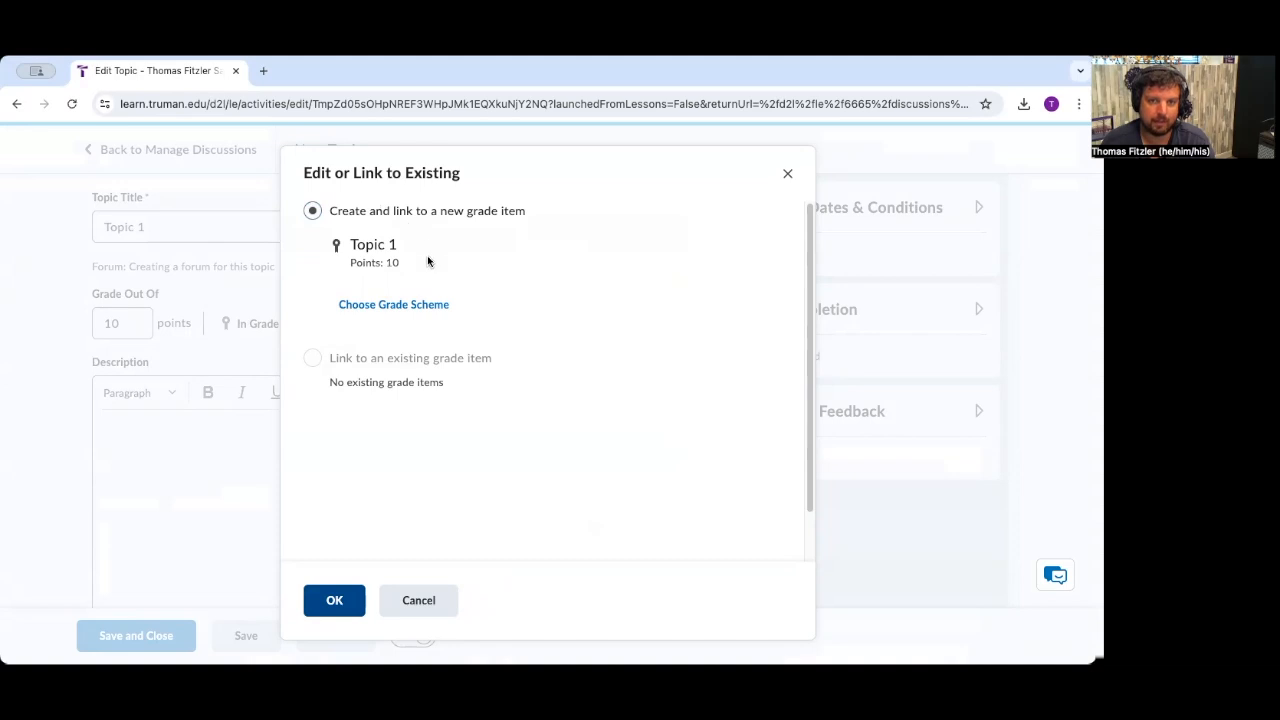
pyautogui.click(346, 600)
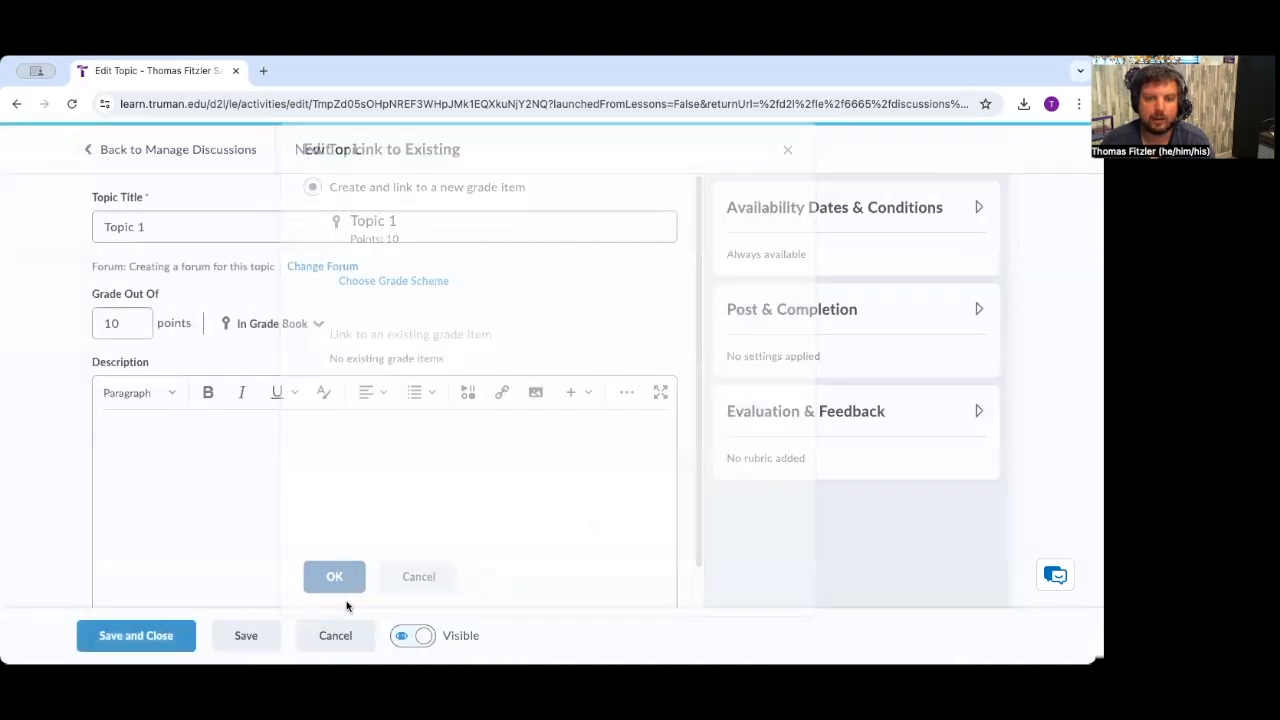
pyautogui.click(155, 637)
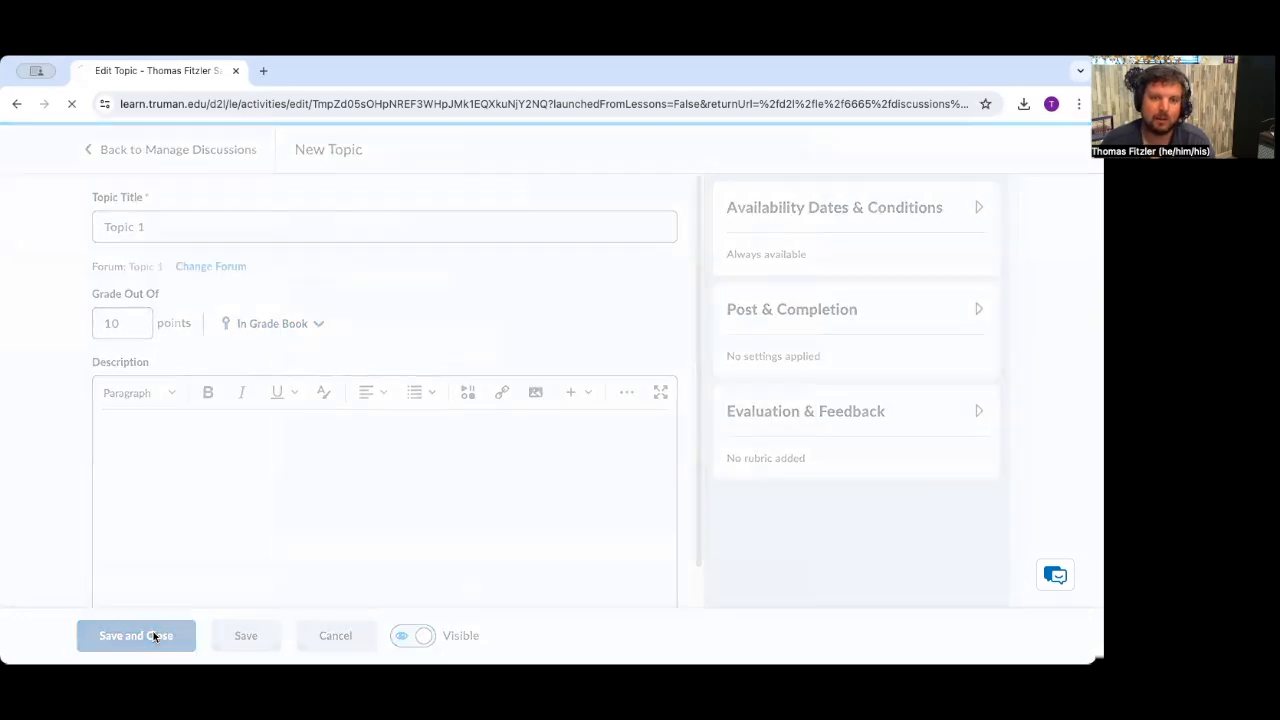
pyautogui.scroll(-2, 295, 460)
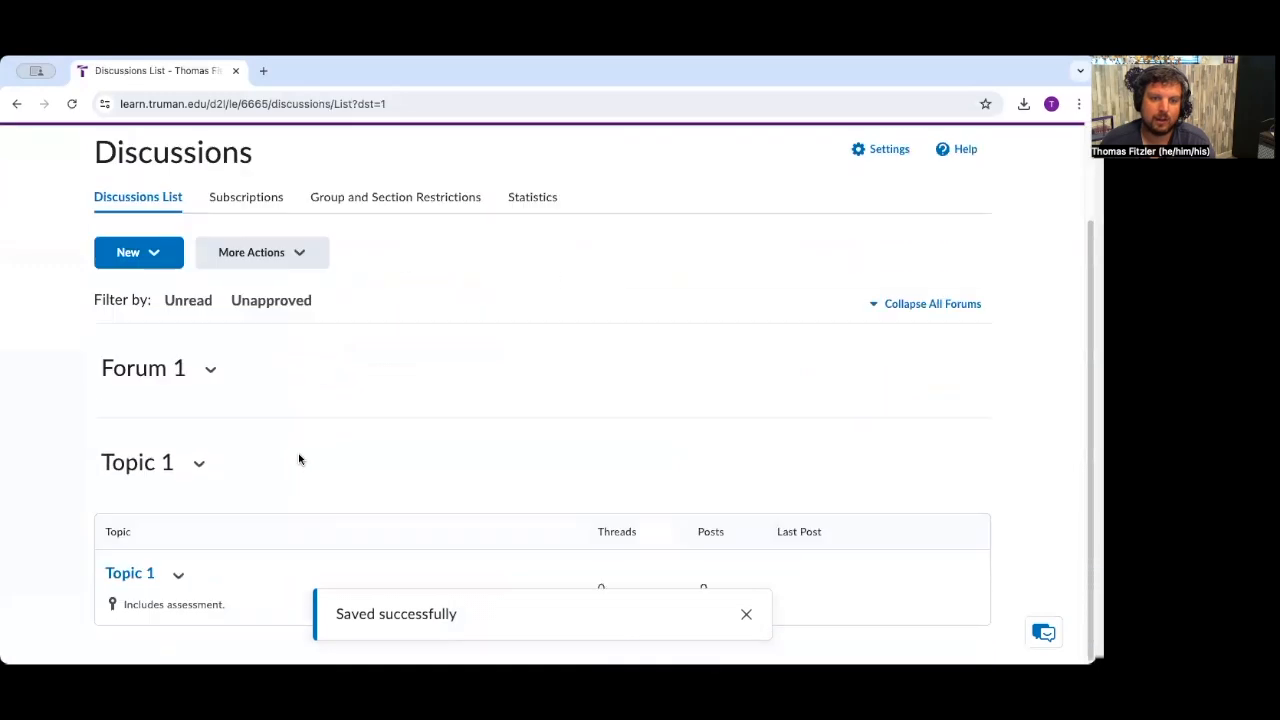
# Step: Start another discussion topic titled "Topic 2" and make it graded out of 10 points
pyautogui.click(150, 256)
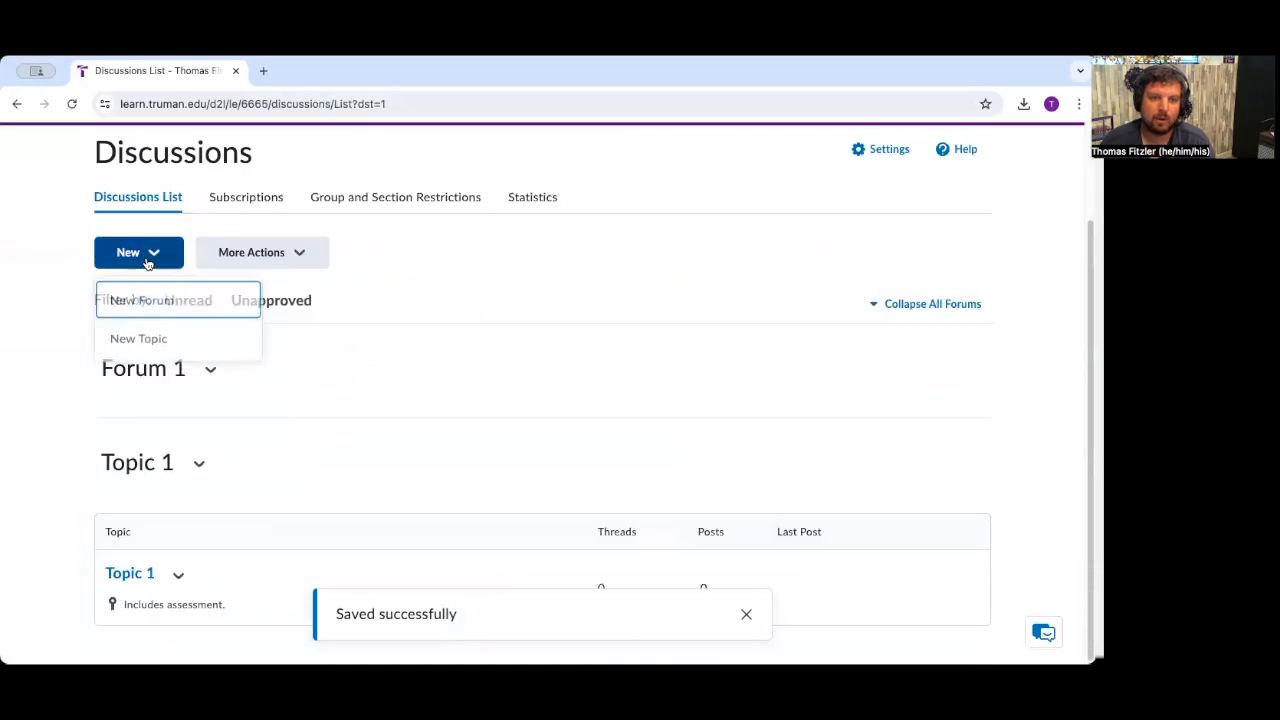
pyautogui.click(166, 341)
pyautogui.click(219, 238)
pyautogui.hotkey('ctrl', 'a')
pyautogui.write('Topic 2')
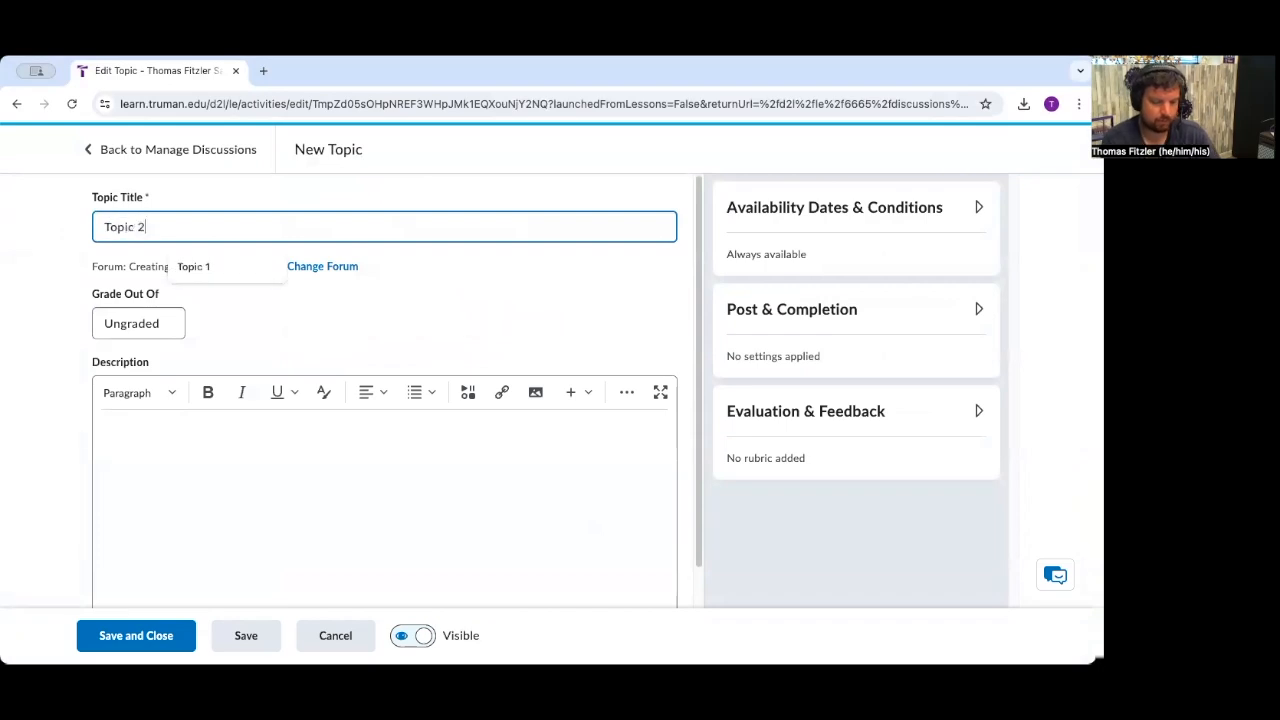
pyautogui.click(143, 323)
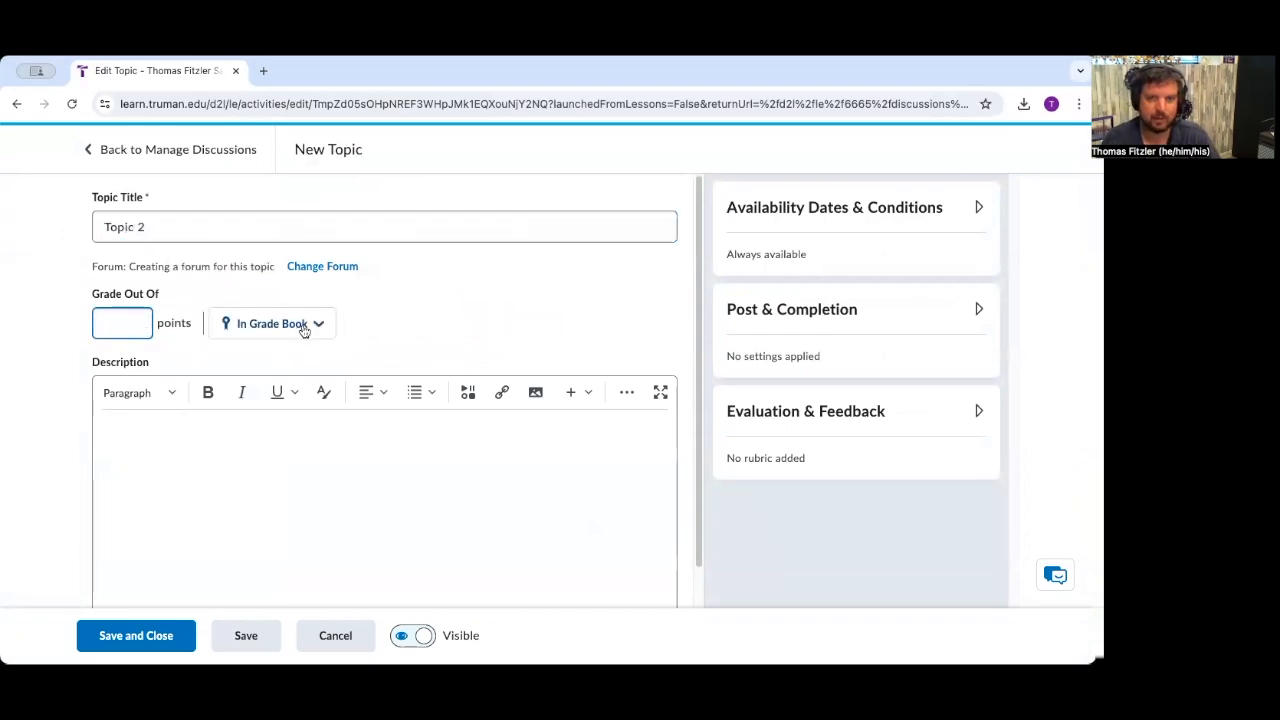
pyautogui.write('10')
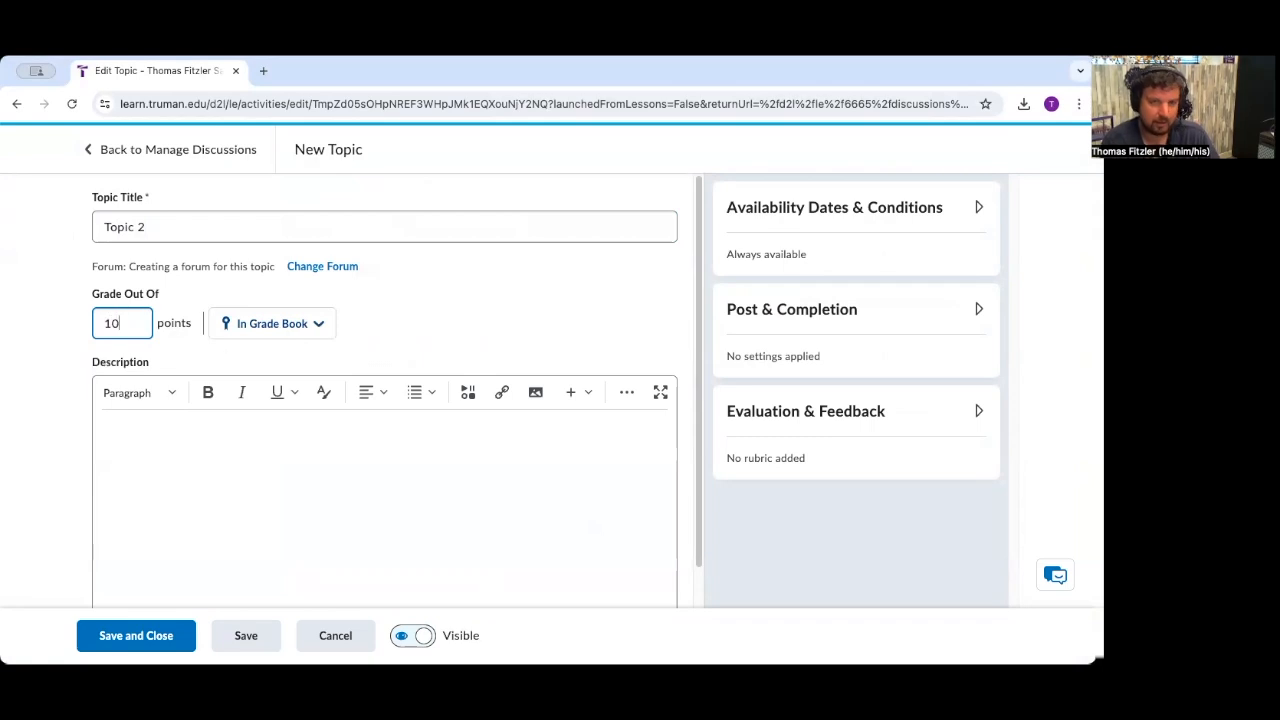
# Step: Create and link a new grade item for Topic 2, then save and close the topic
pyautogui.click(290, 325)
pyautogui.click(300, 366)
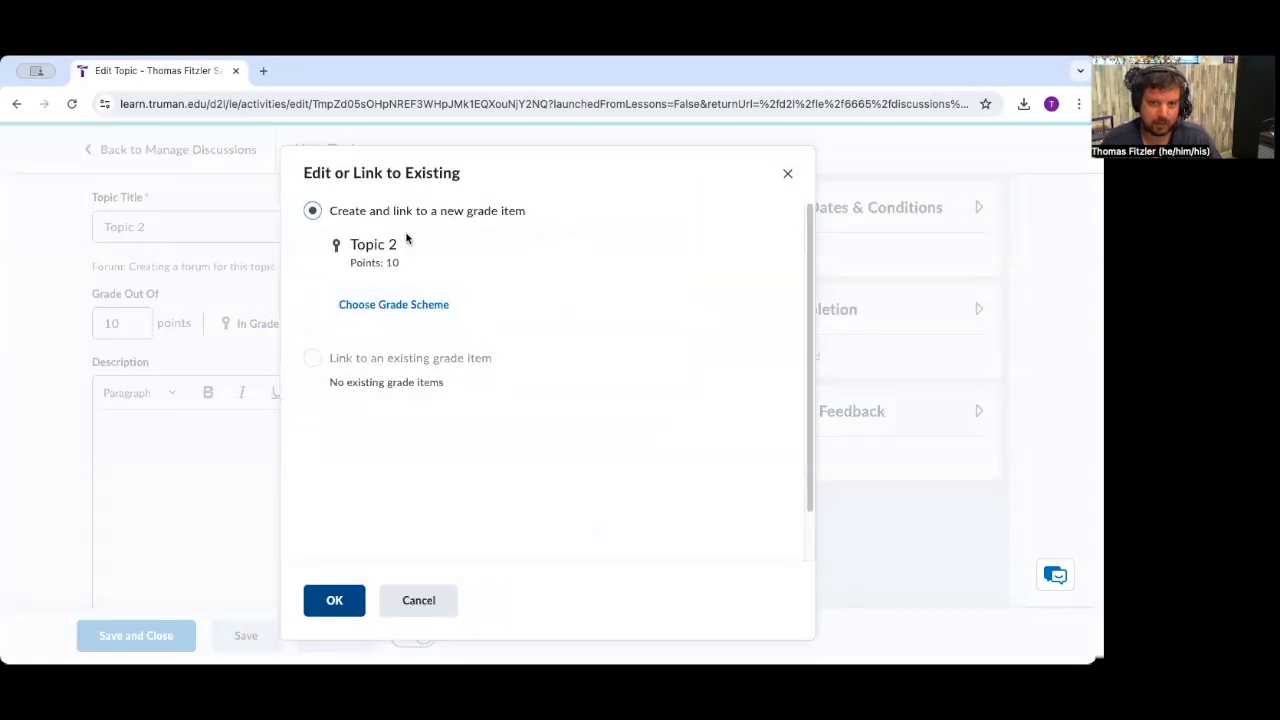
pyautogui.click(337, 600)
pyautogui.click(172, 637)
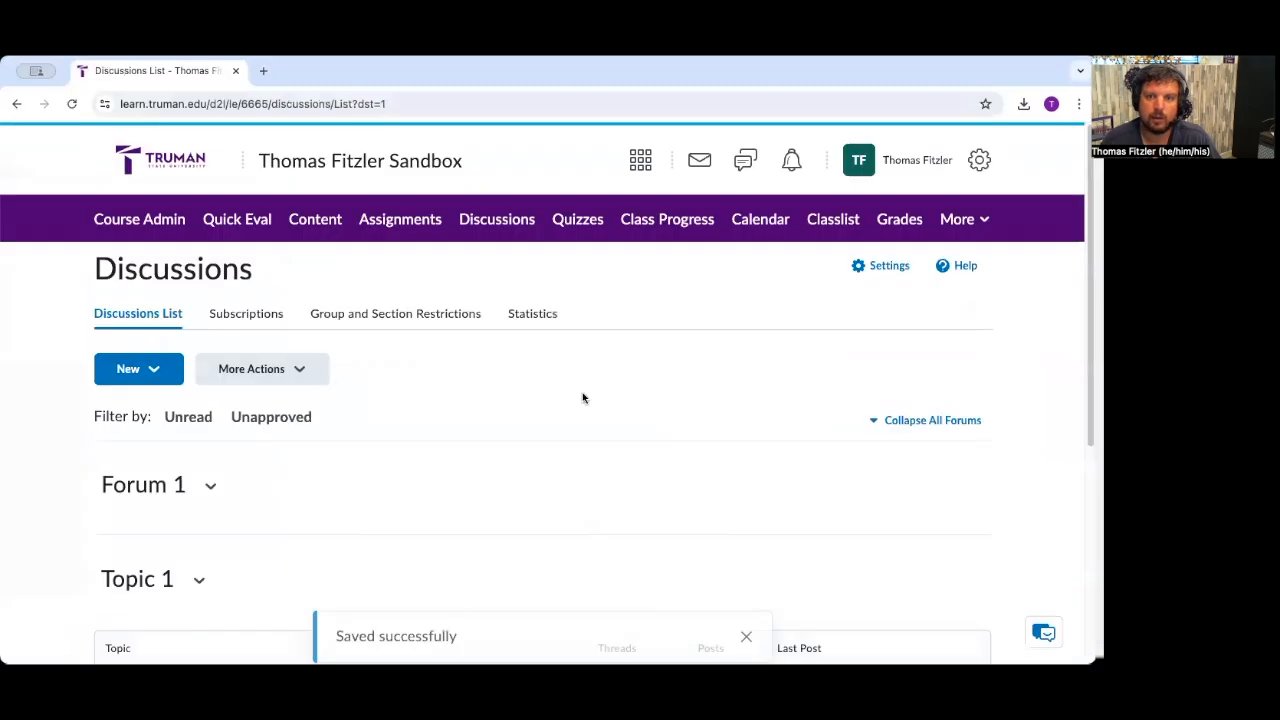
# Step: Open the grade management list and examine the discussion topics' grade items, associations and weights
pyautogui.click(887, 223)
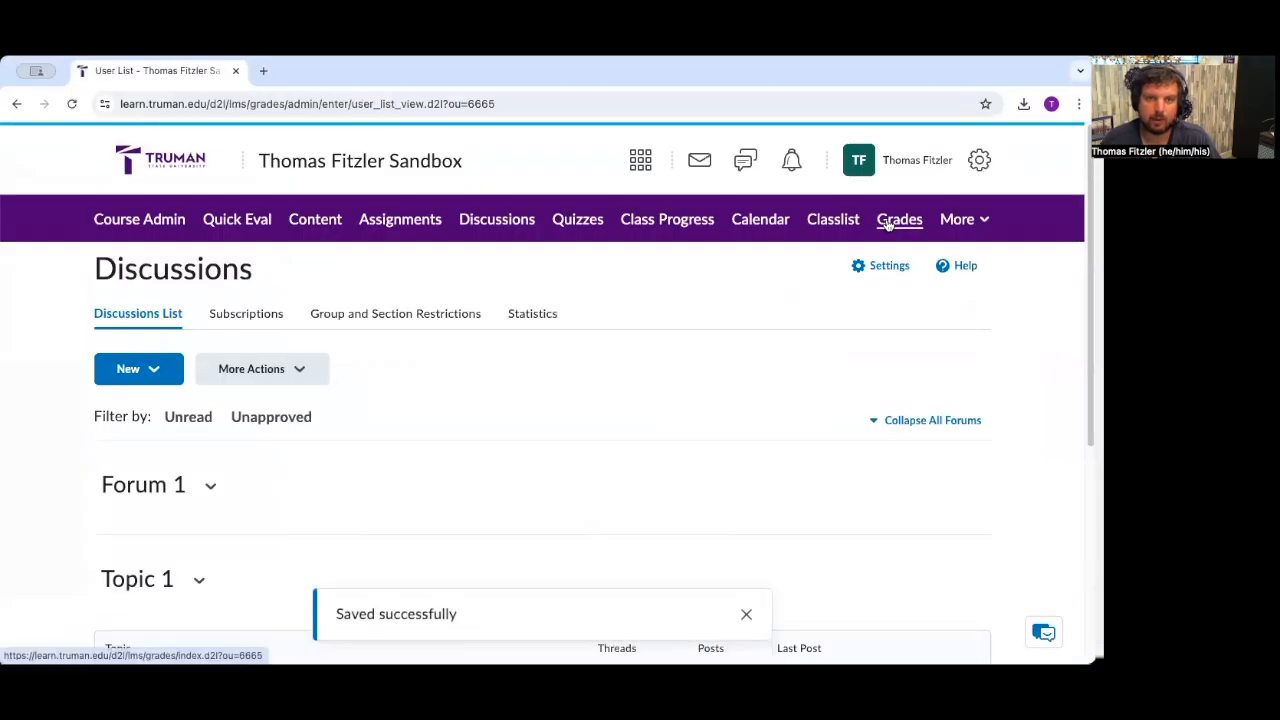
pyautogui.click(157, 270)
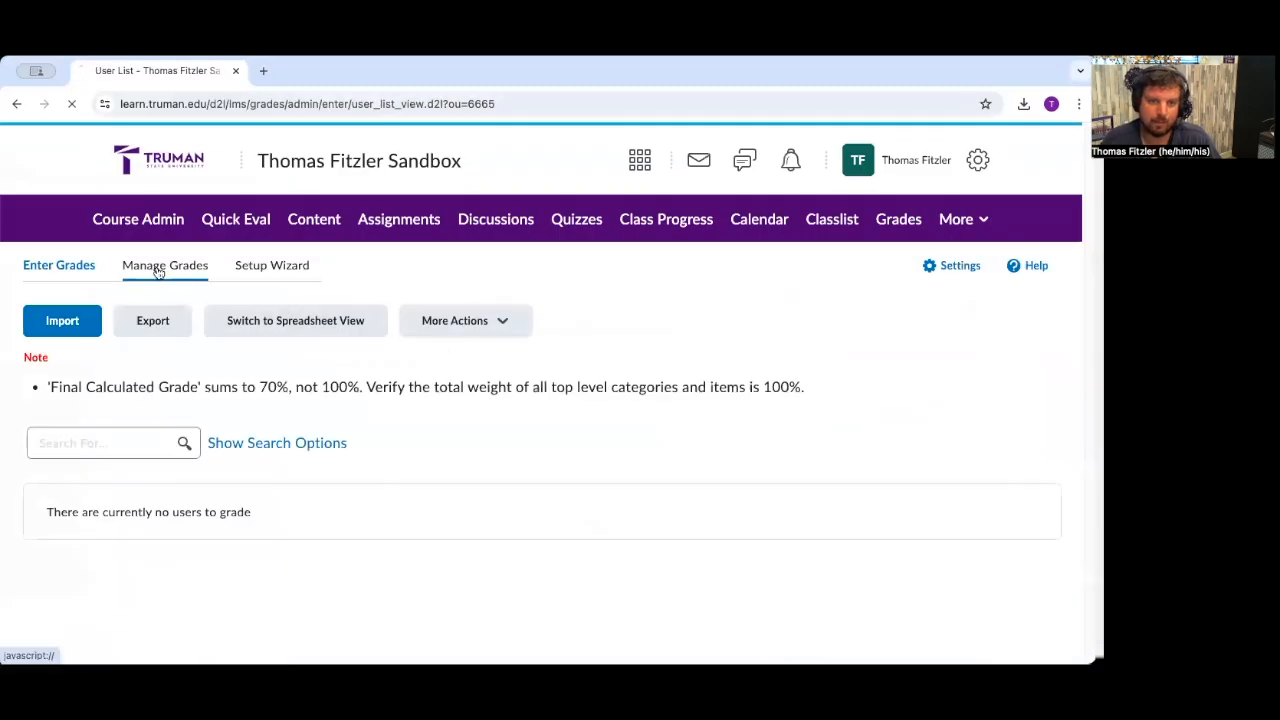
pyautogui.scroll(-3, 398, 349)
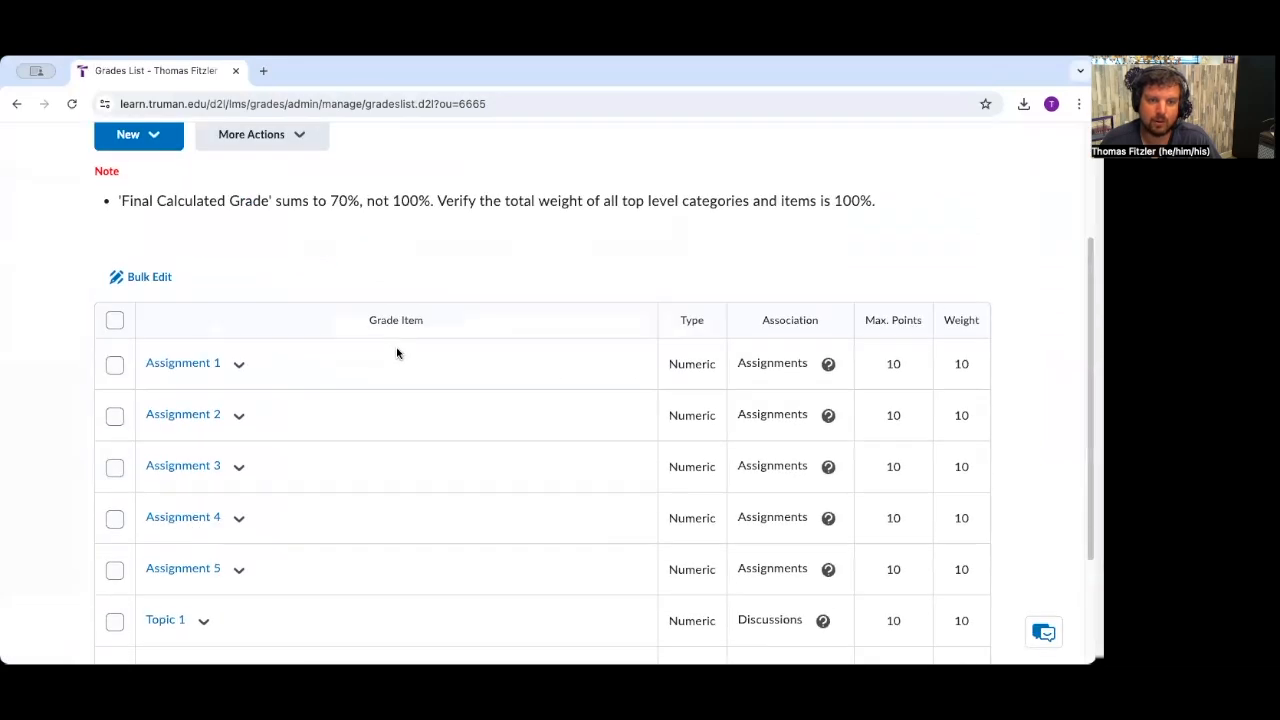
pyautogui.scroll(-1, 396, 352)
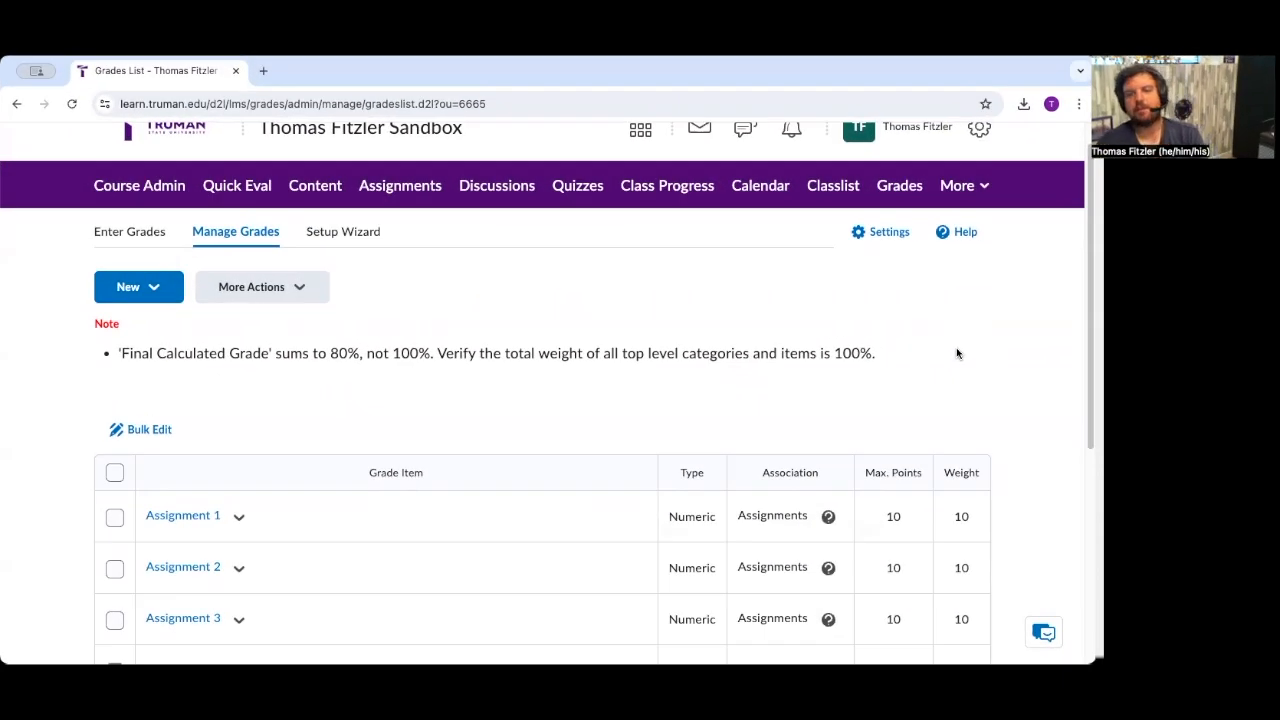
pyautogui.scroll(-2, 956, 353)
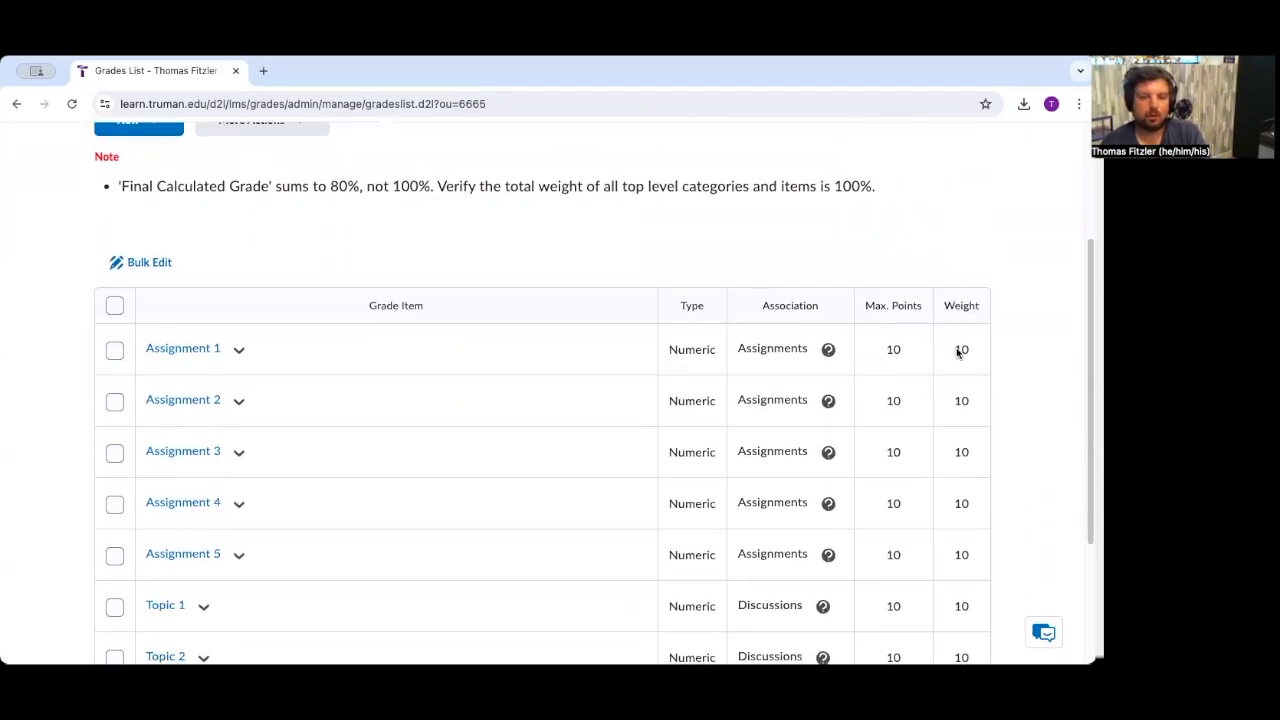
pyautogui.scroll(-1, 956, 352)
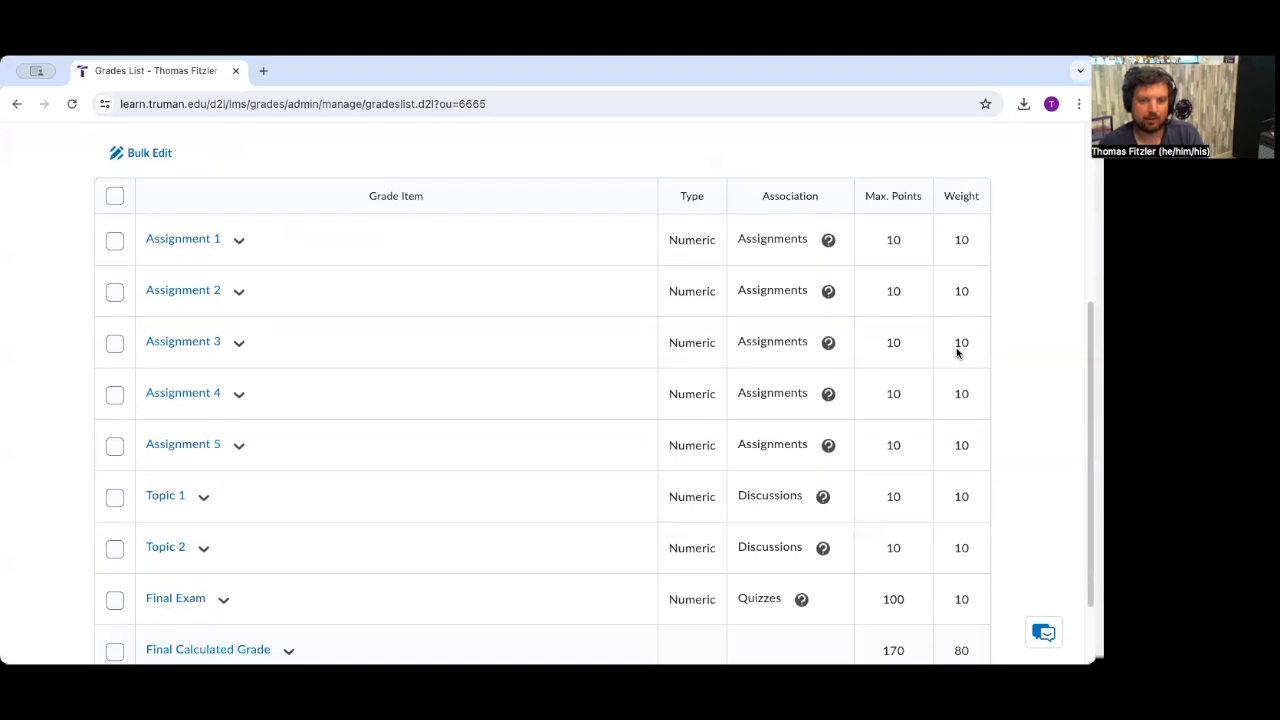
# Step: Start a new grade category named "Assignments" and set its weight to 40
pyautogui.scroll(3, 956, 352)
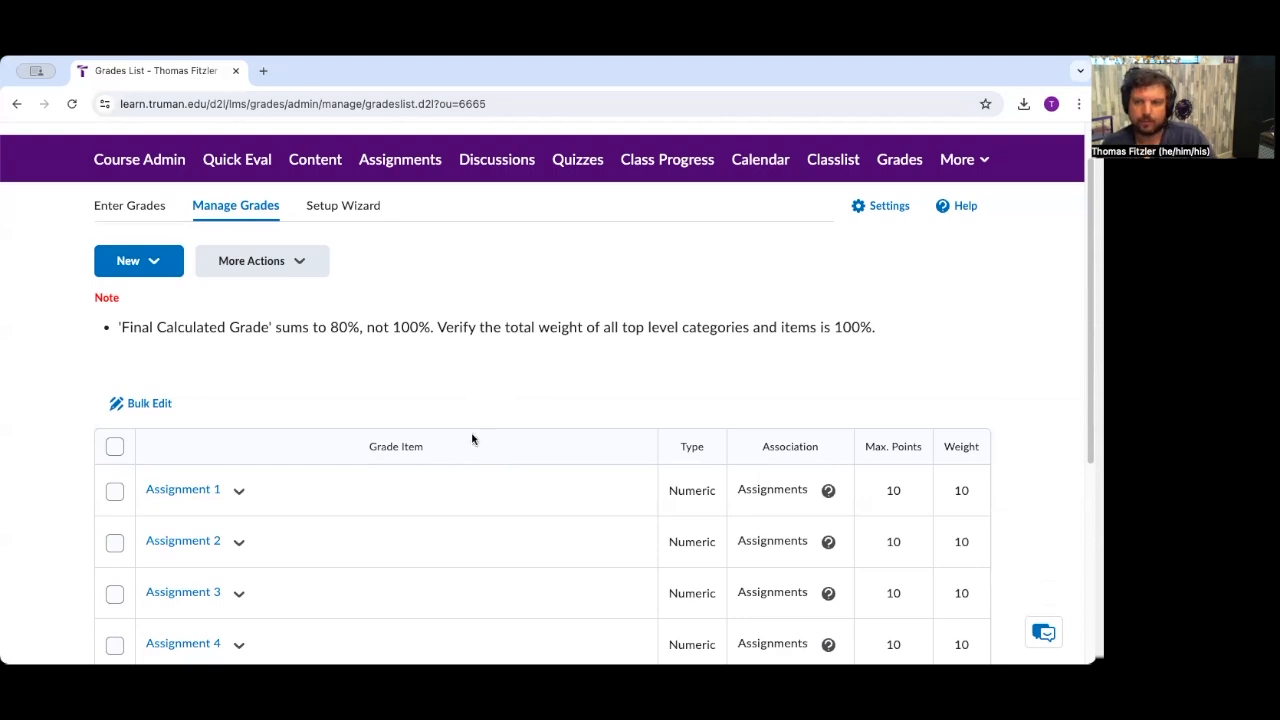
pyautogui.click(155, 265)
pyautogui.click(169, 353)
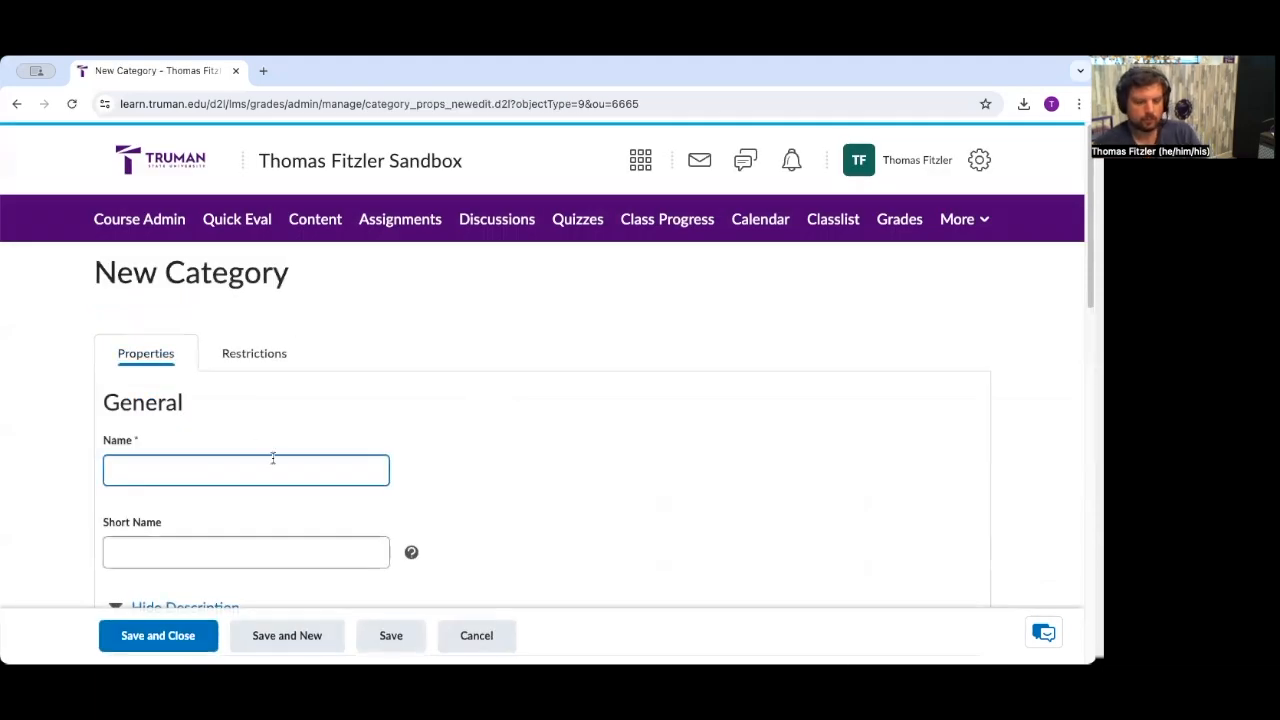
pyautogui.write('Assignments')
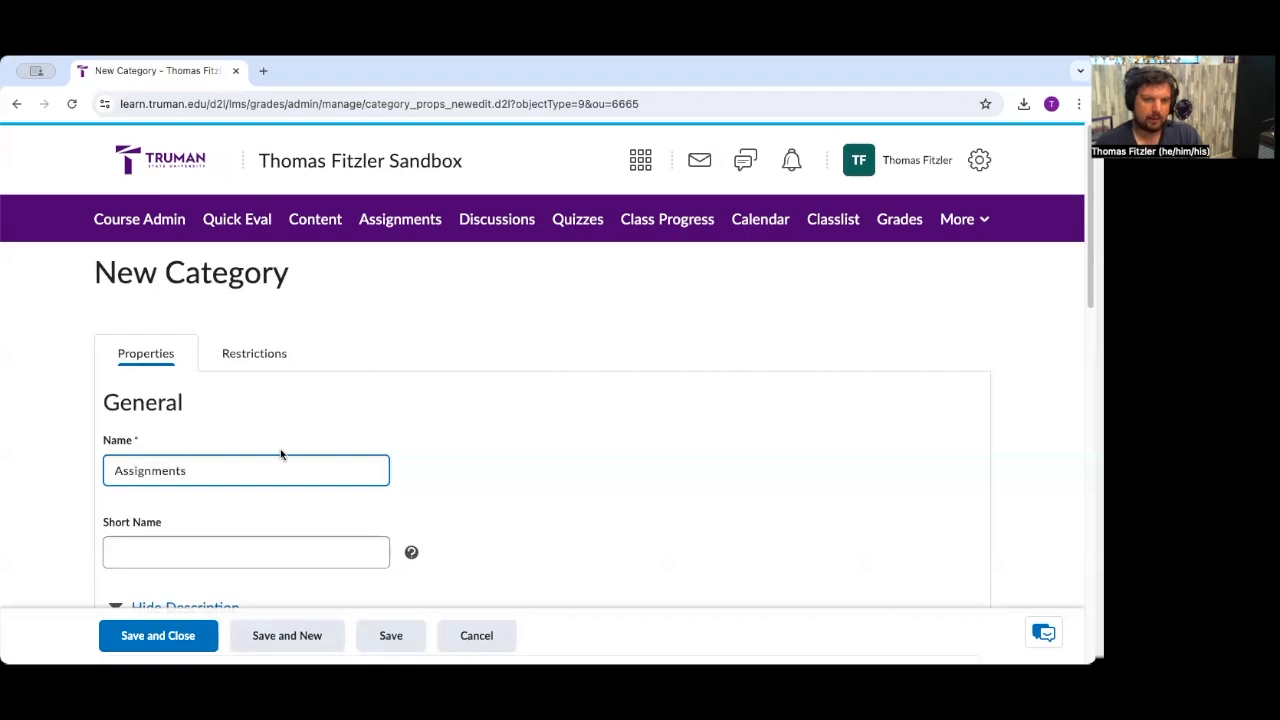
pyautogui.scroll(-2, 281, 454)
pyautogui.click(273, 412)
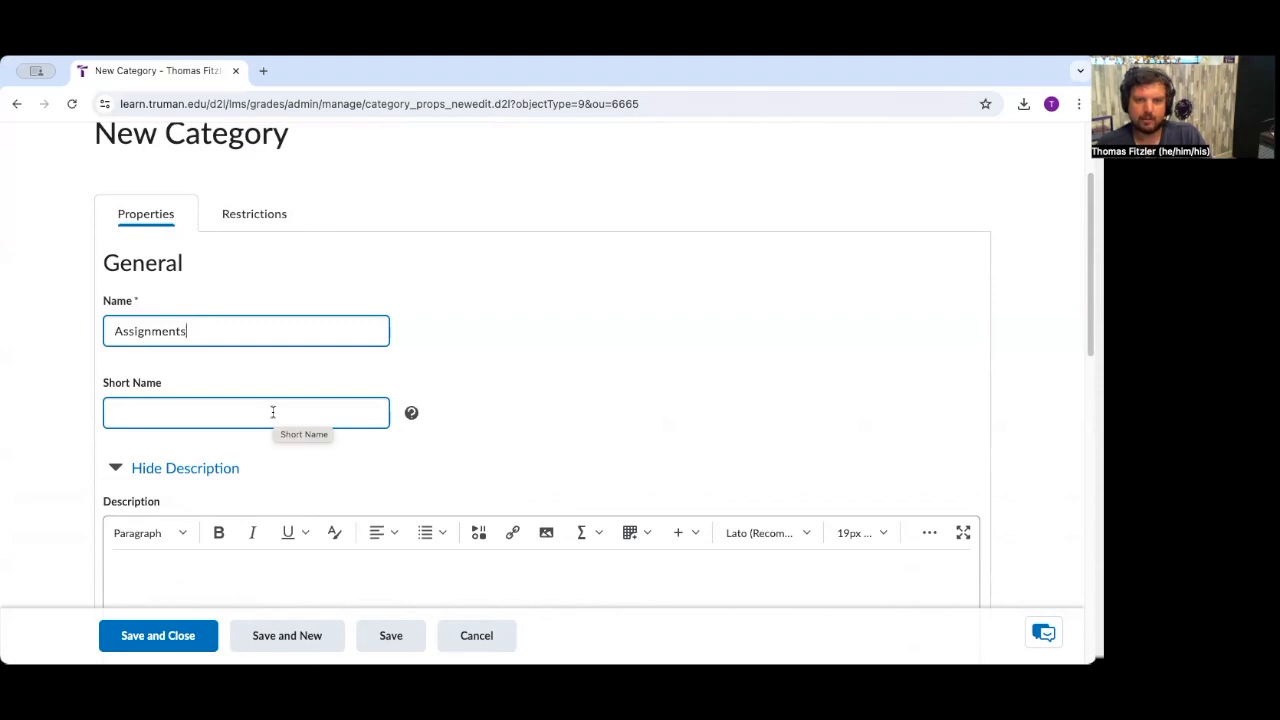
pyautogui.scroll(-3, 274, 414)
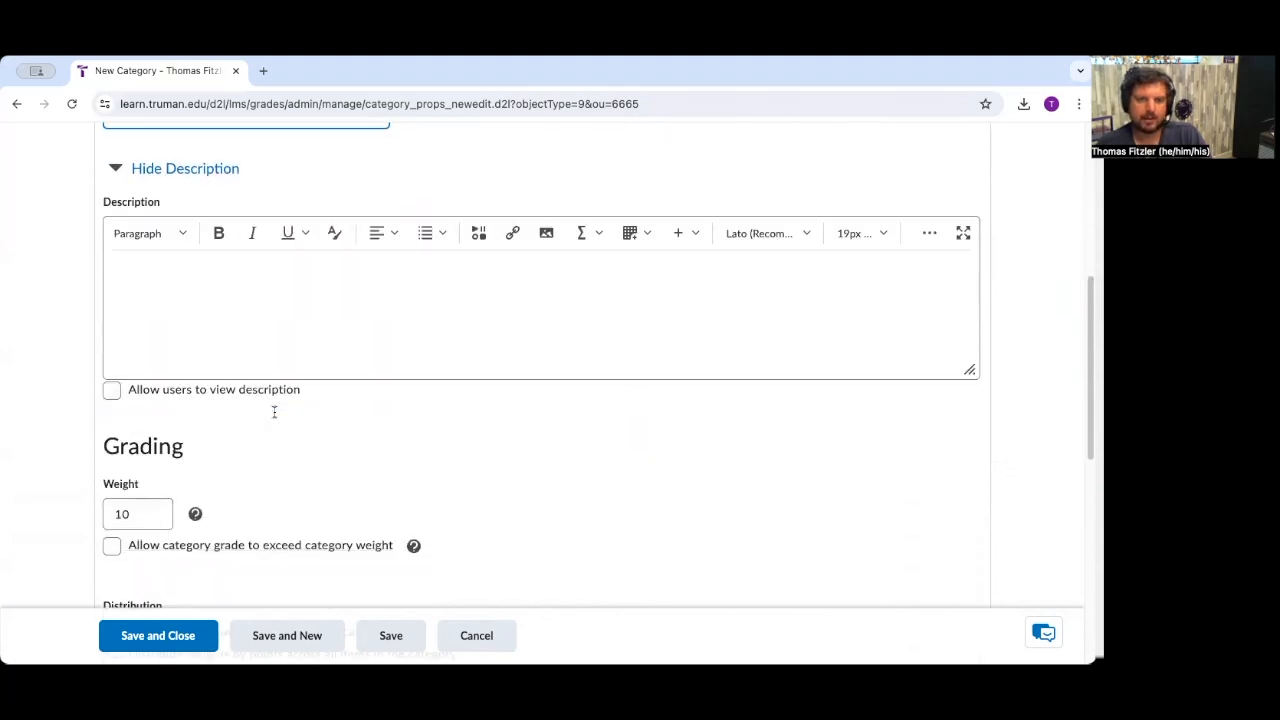
pyautogui.scroll(-1, 275, 418)
pyautogui.click(162, 430)
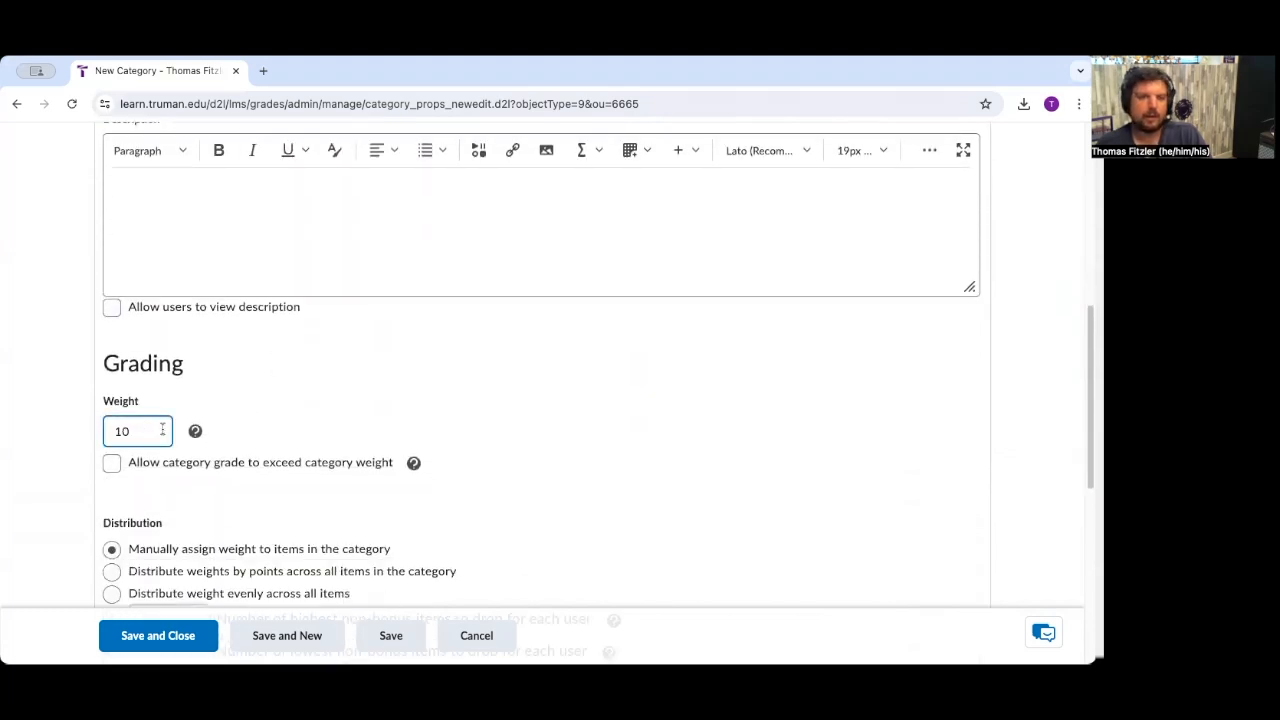
pyautogui.moveTo(162, 430); pyautogui.dragTo(11, 431)
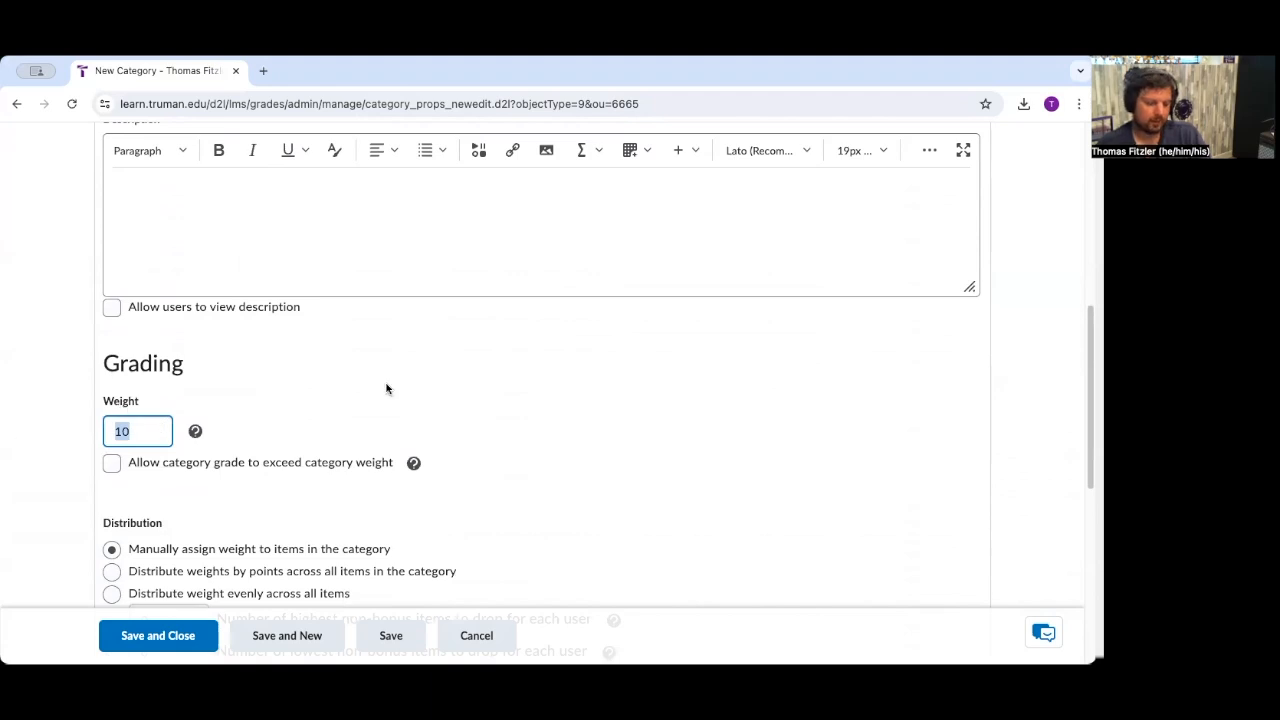
pyautogui.write('40')
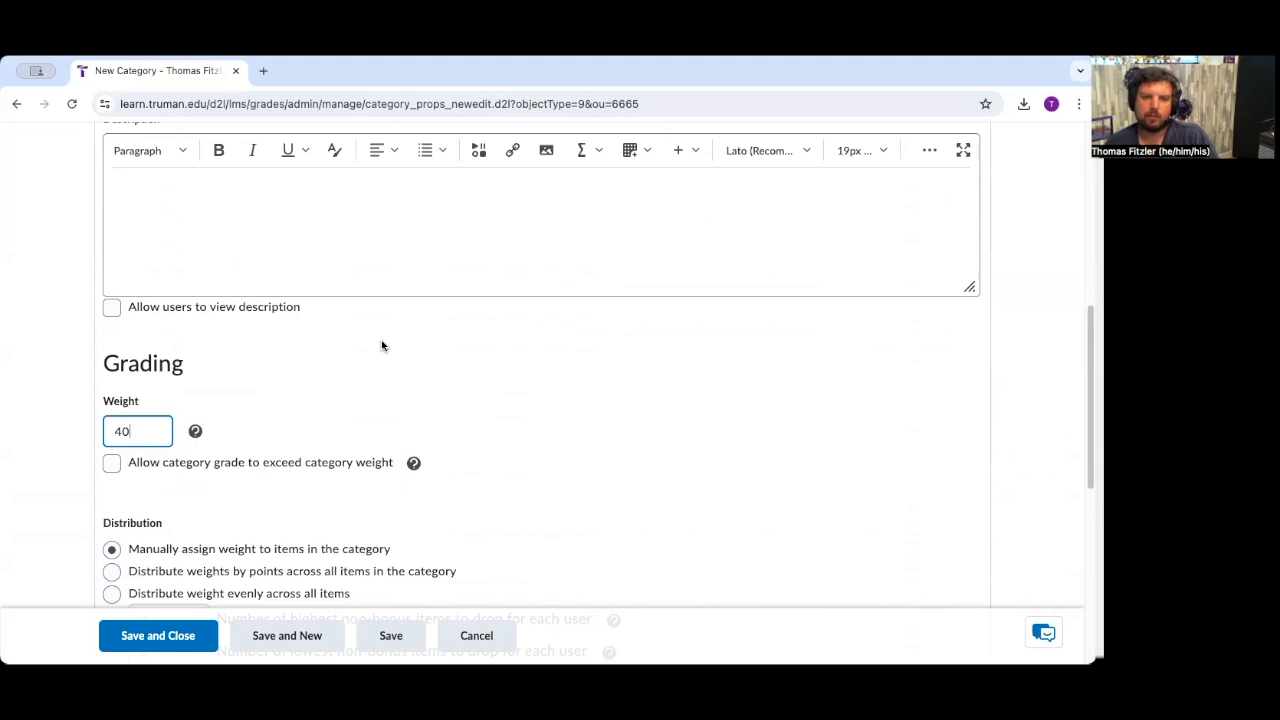
# Step: Set the Assignments category to distribute weight evenly across all items, then save and close it
pyautogui.scroll(-2, 381, 342)
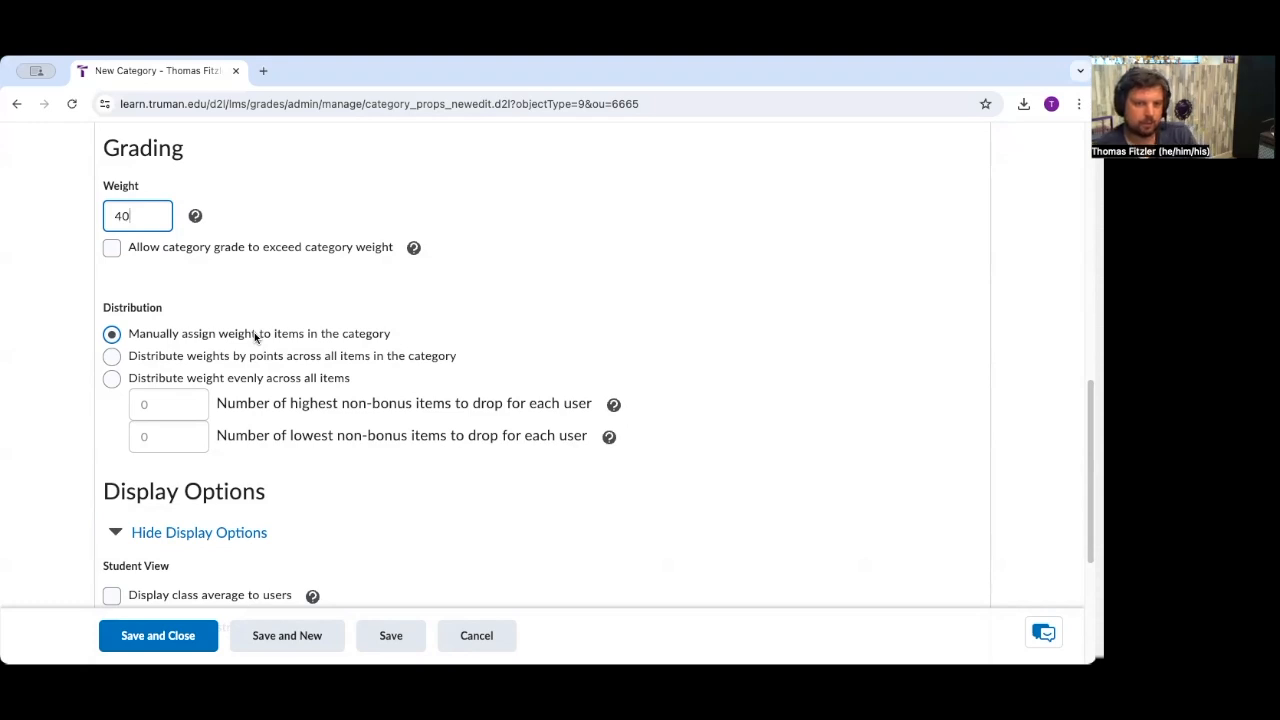
pyautogui.click(195, 356)
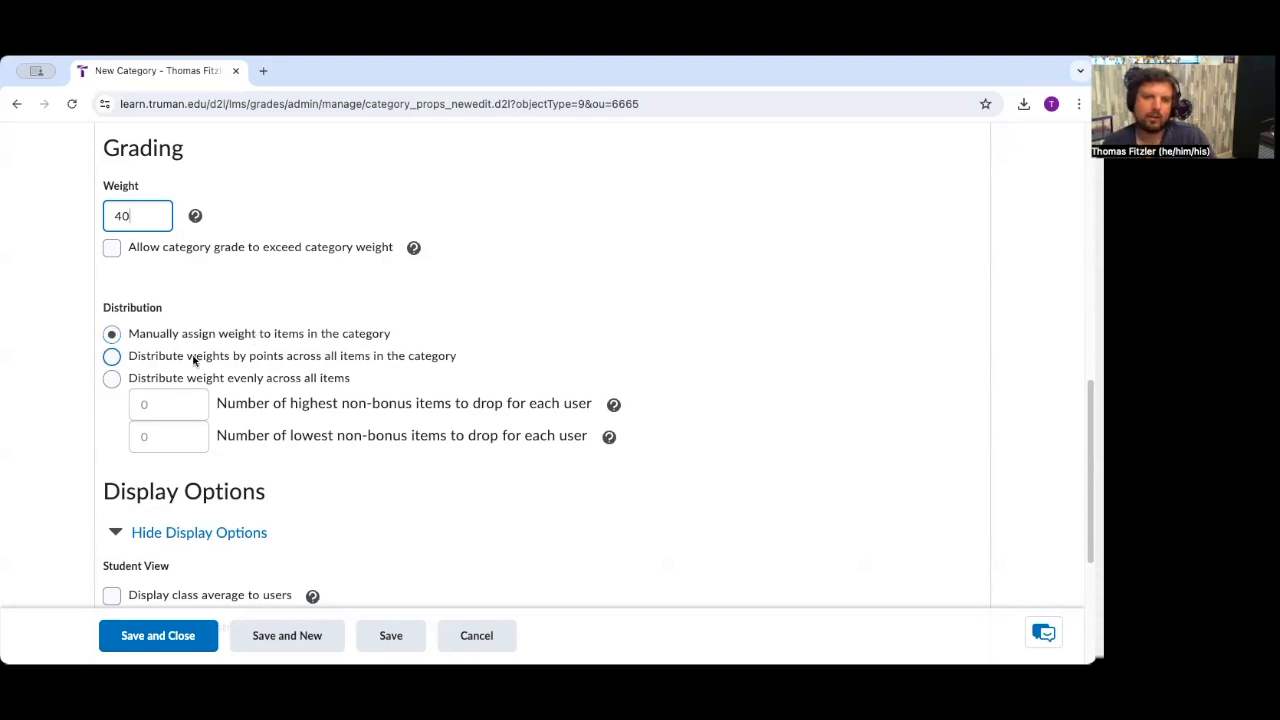
pyautogui.click(113, 379)
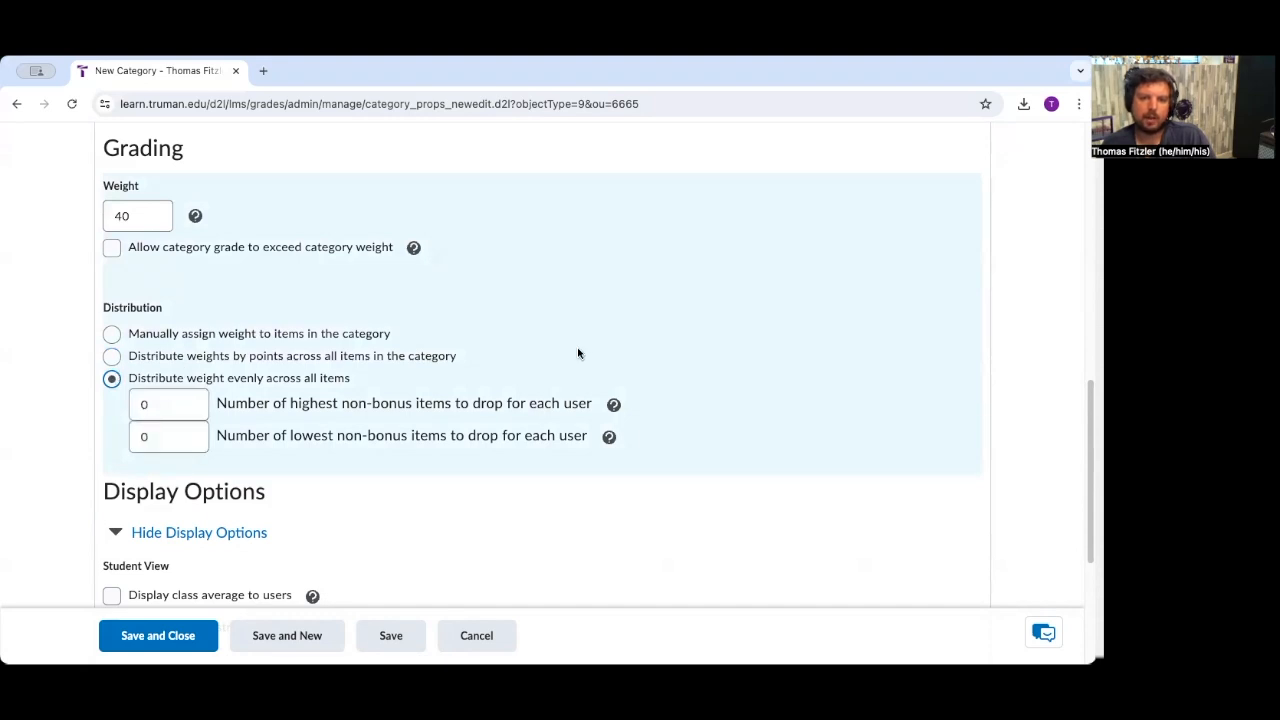
pyautogui.click(160, 635)
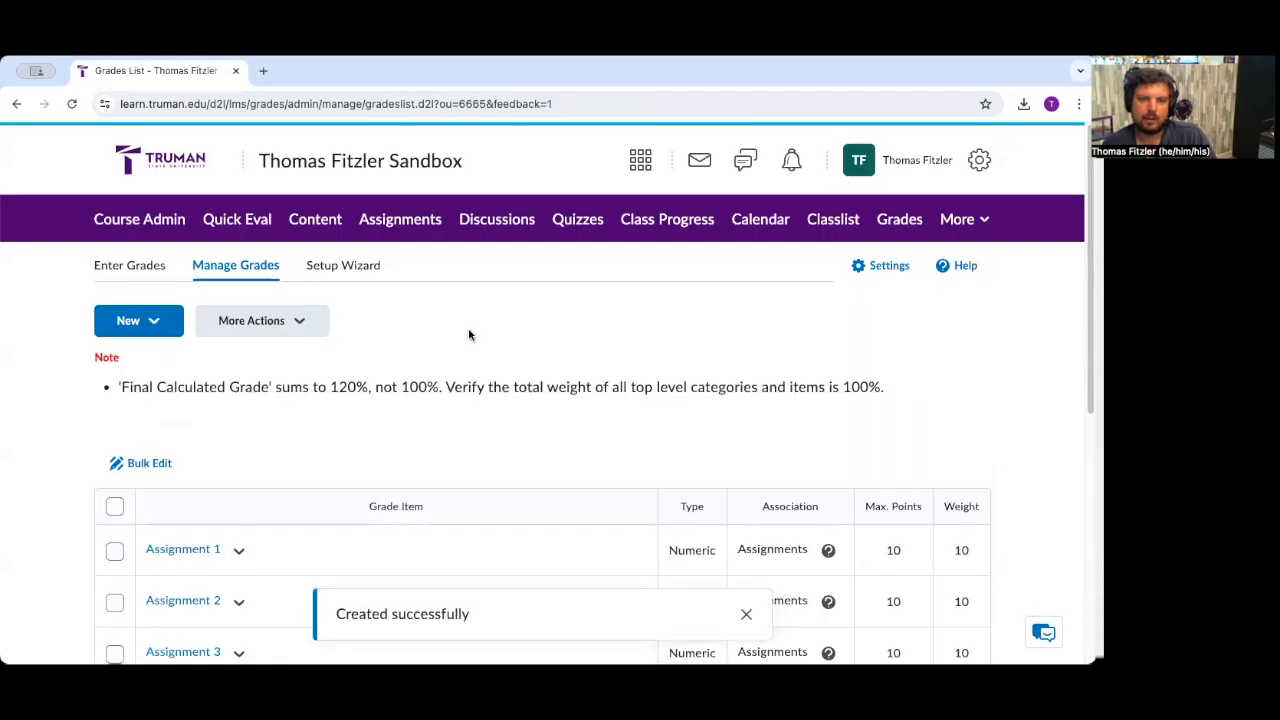
# Step: Review the grades list for the Assignments category's weight and the final grade total
pyautogui.scroll(-1, 468, 335)
pyautogui.scroll(-4, 468, 335)
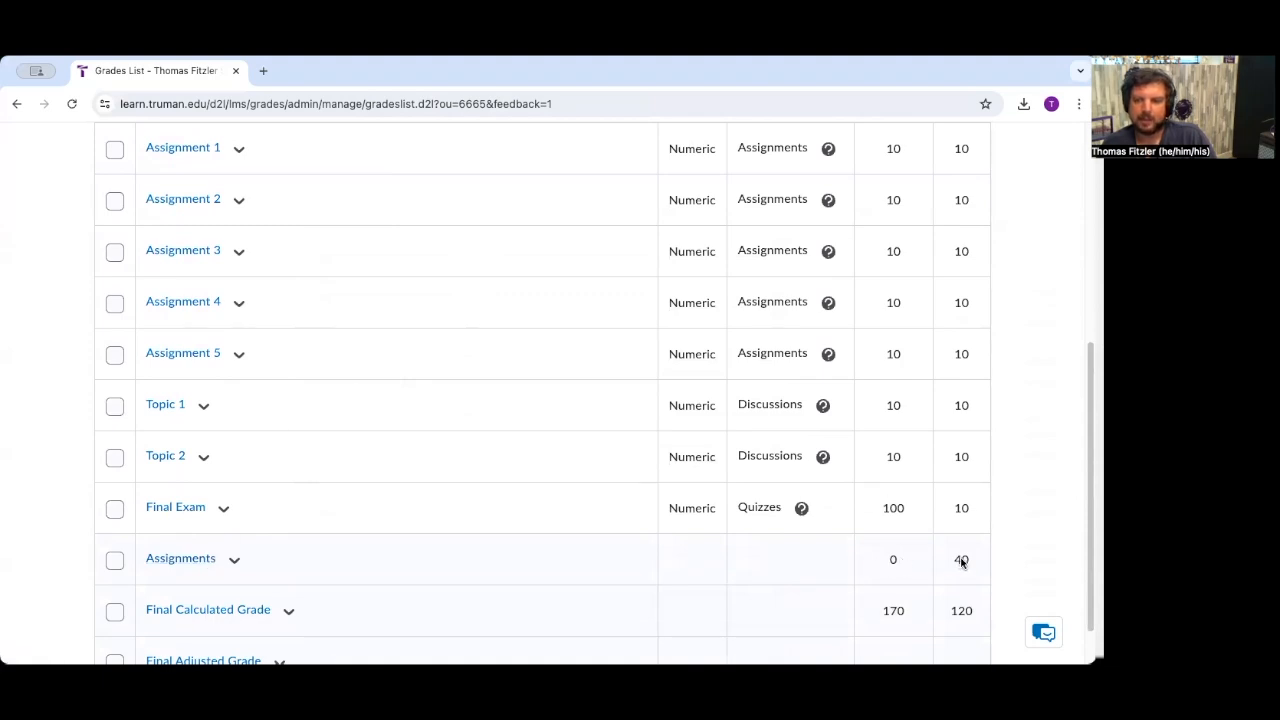
pyautogui.scroll(5, 340, 402)
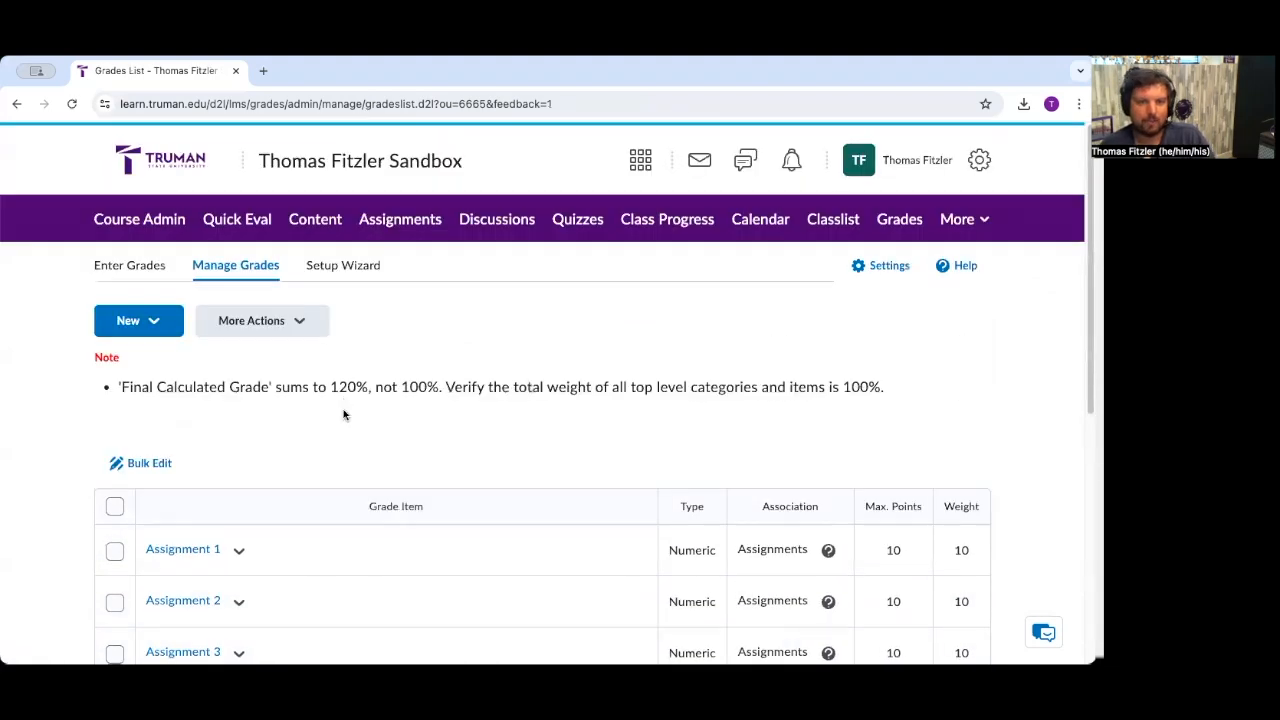
# Step: Edit the Assignment 1 grade item to place it in the Assignments category, then save and close it
pyautogui.scroll(-1, 335, 410)
pyautogui.click(239, 402)
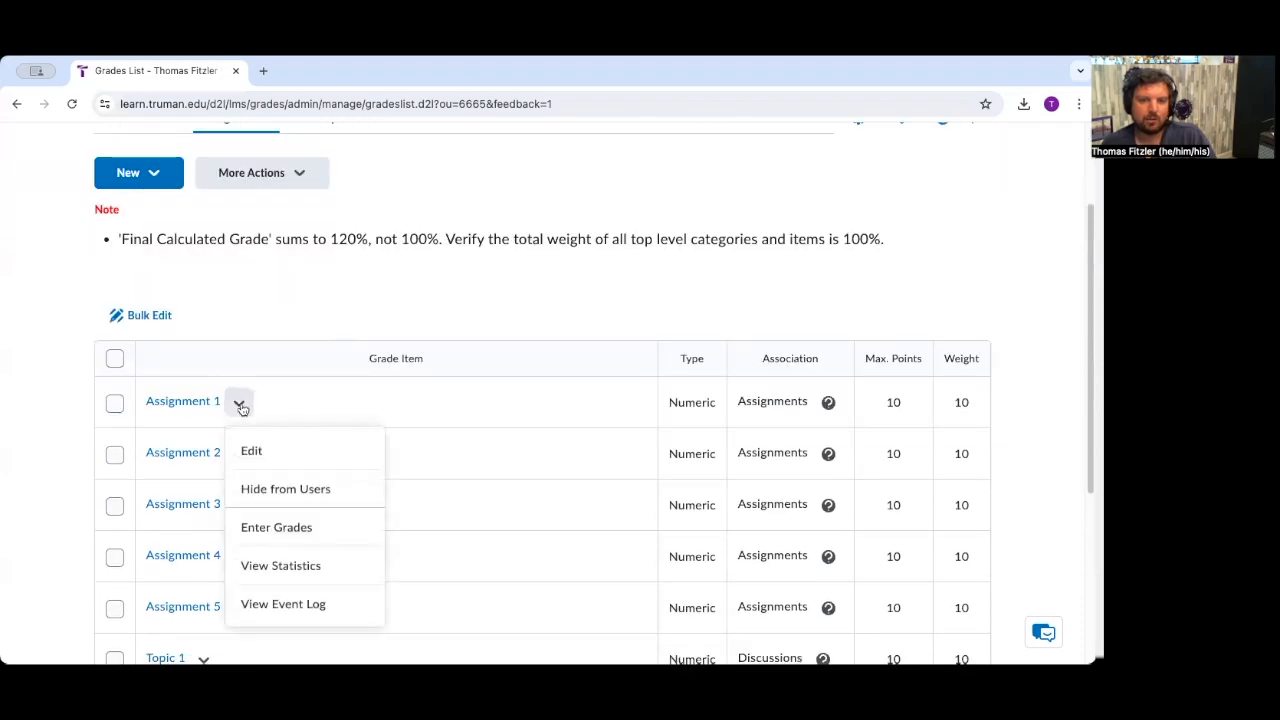
pyautogui.click(252, 451)
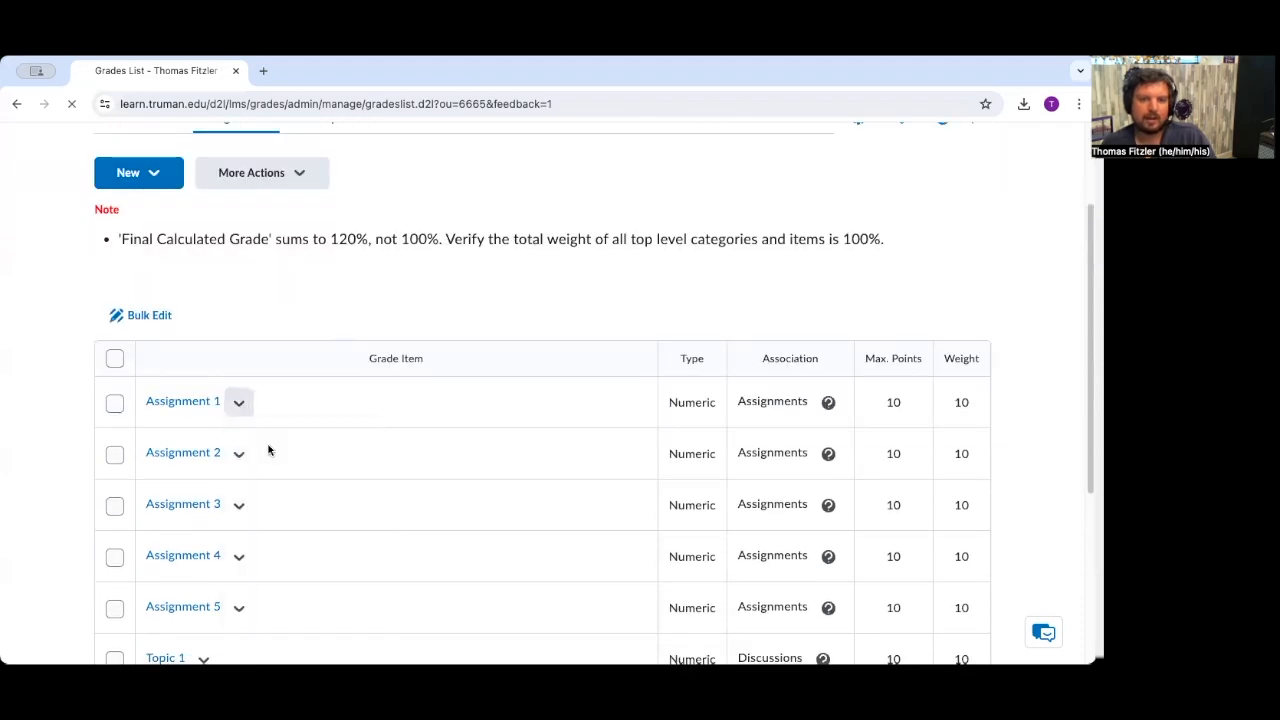
pyautogui.scroll(-4, 269, 437)
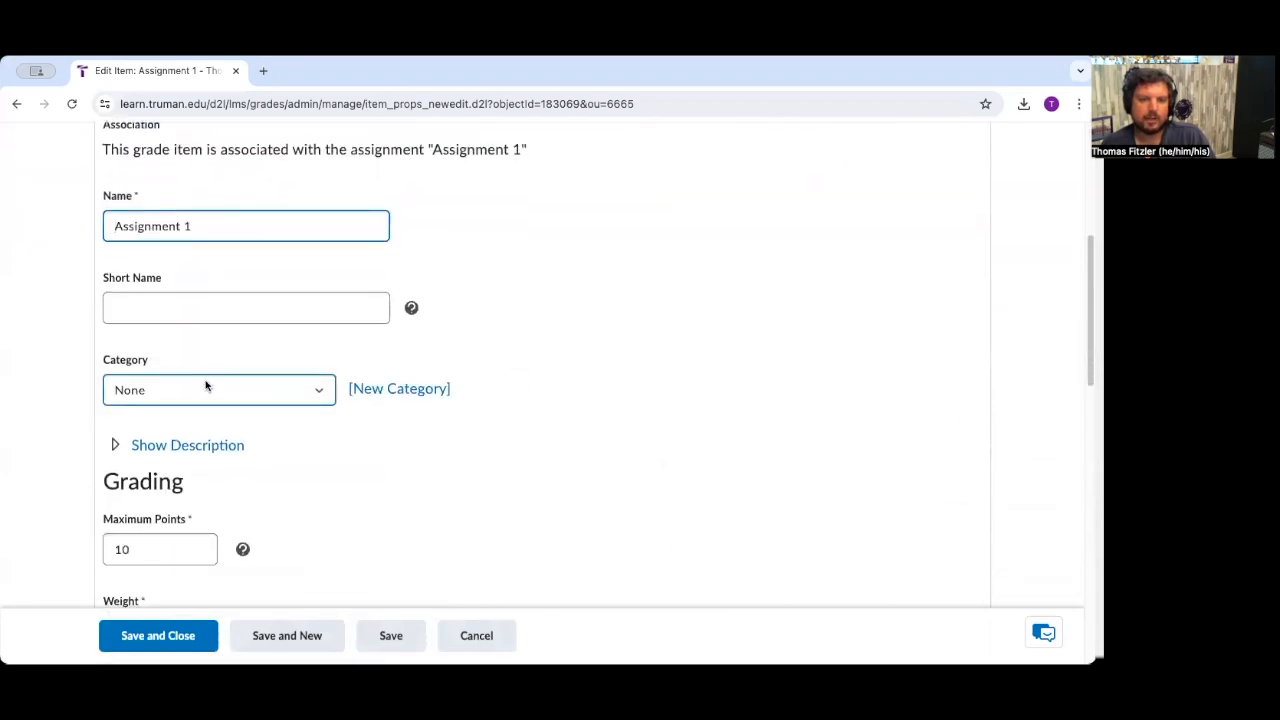
pyautogui.click(208, 390)
pyautogui.click(208, 409)
pyautogui.click(158, 635)
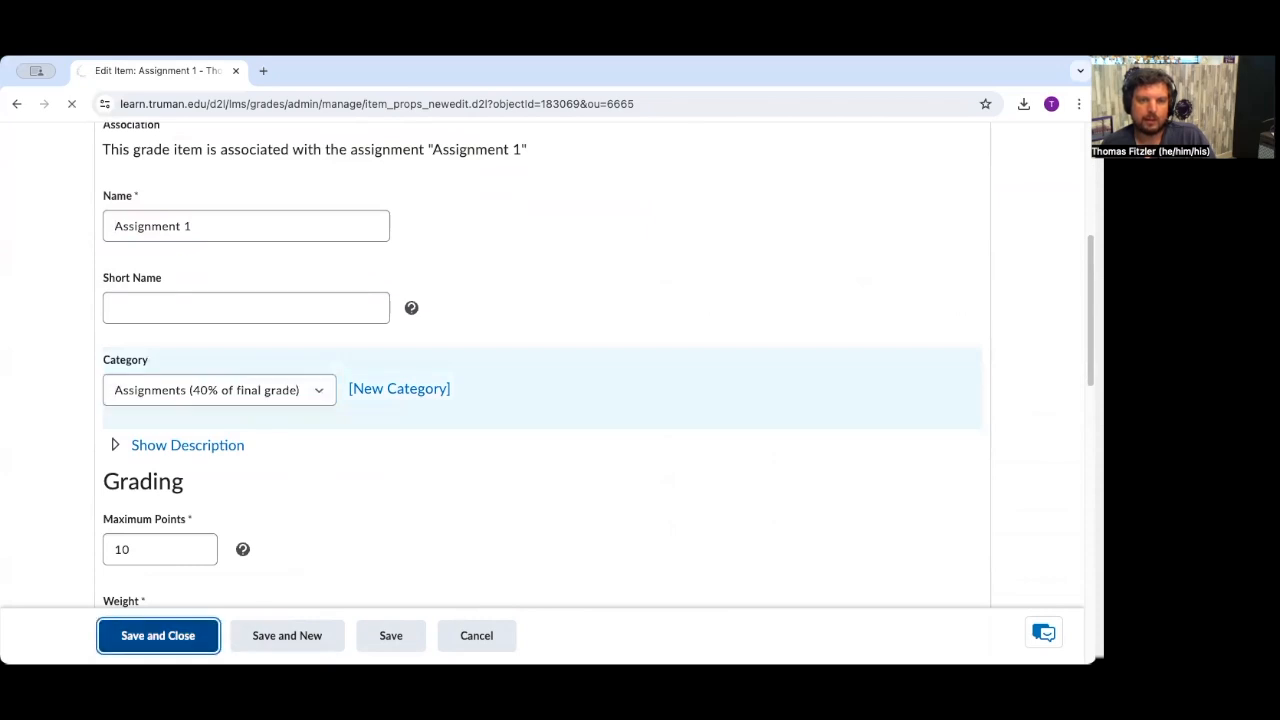
# Step: Edit the Assignment 2 grade item to place it in the Assignments category, then save and close it
pyautogui.scroll(-3, 266, 486)
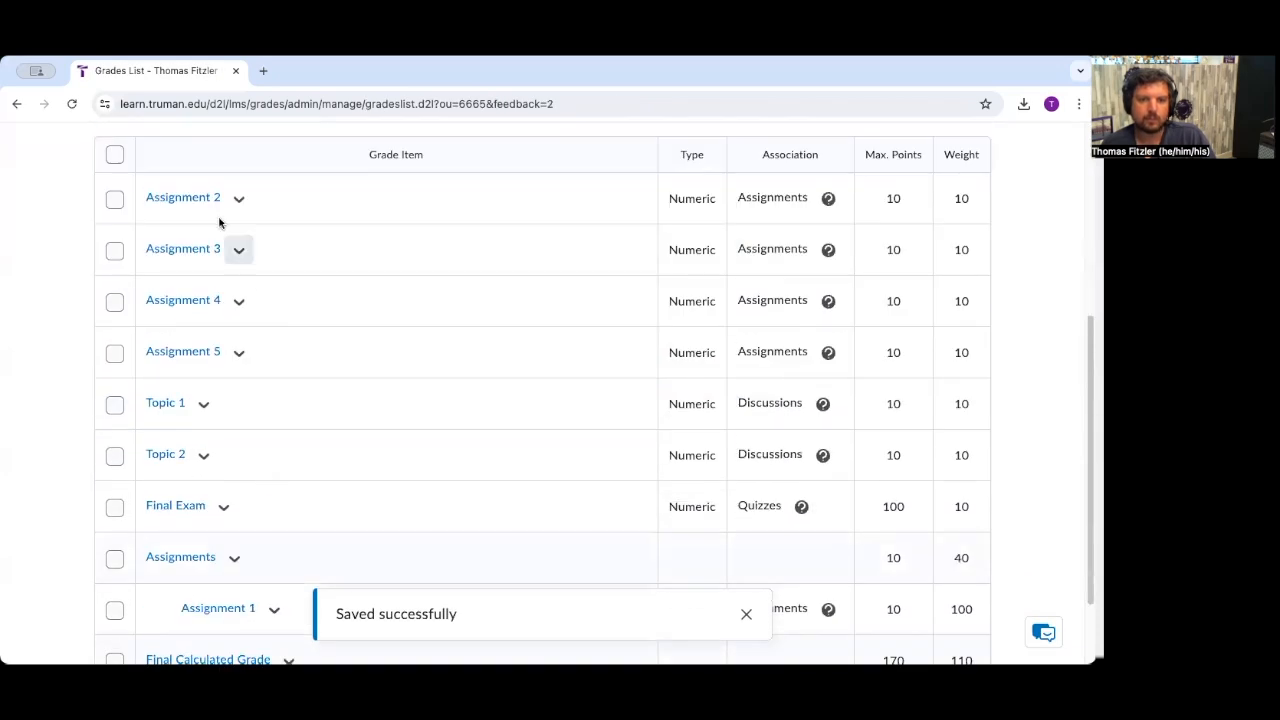
pyautogui.click(239, 199)
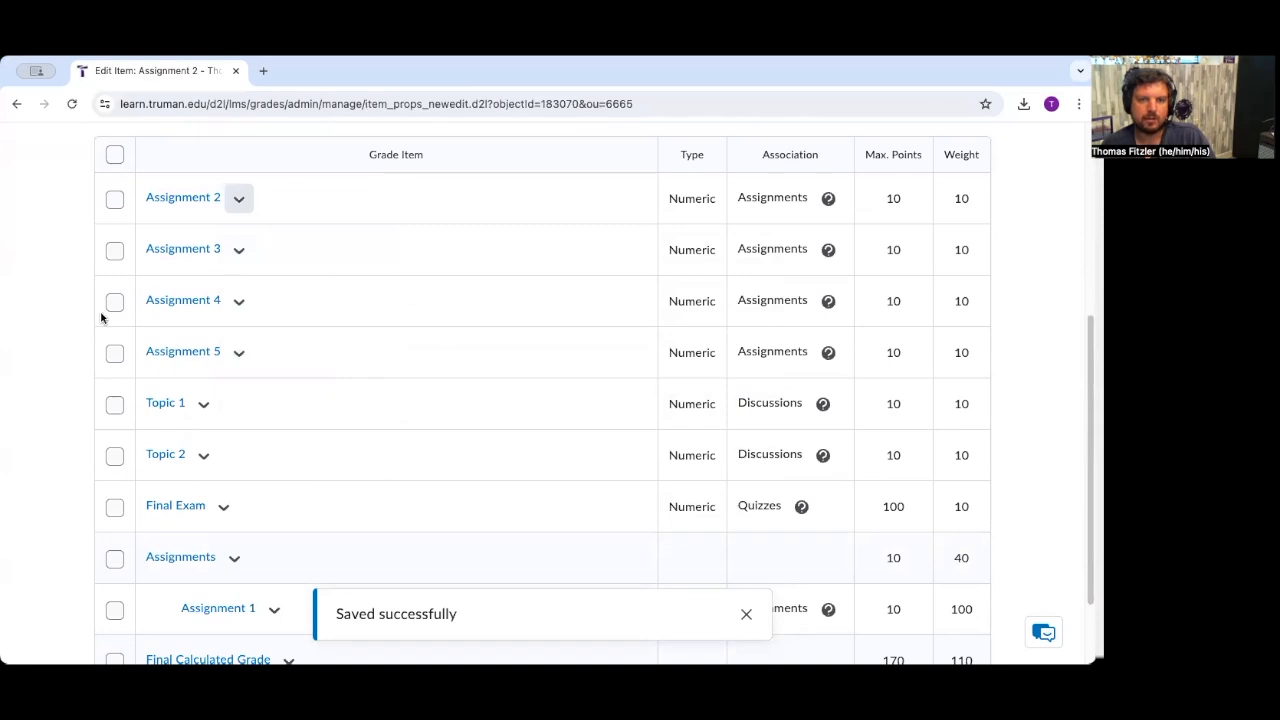
pyautogui.scroll(-3, 118, 315)
pyautogui.click(274, 456)
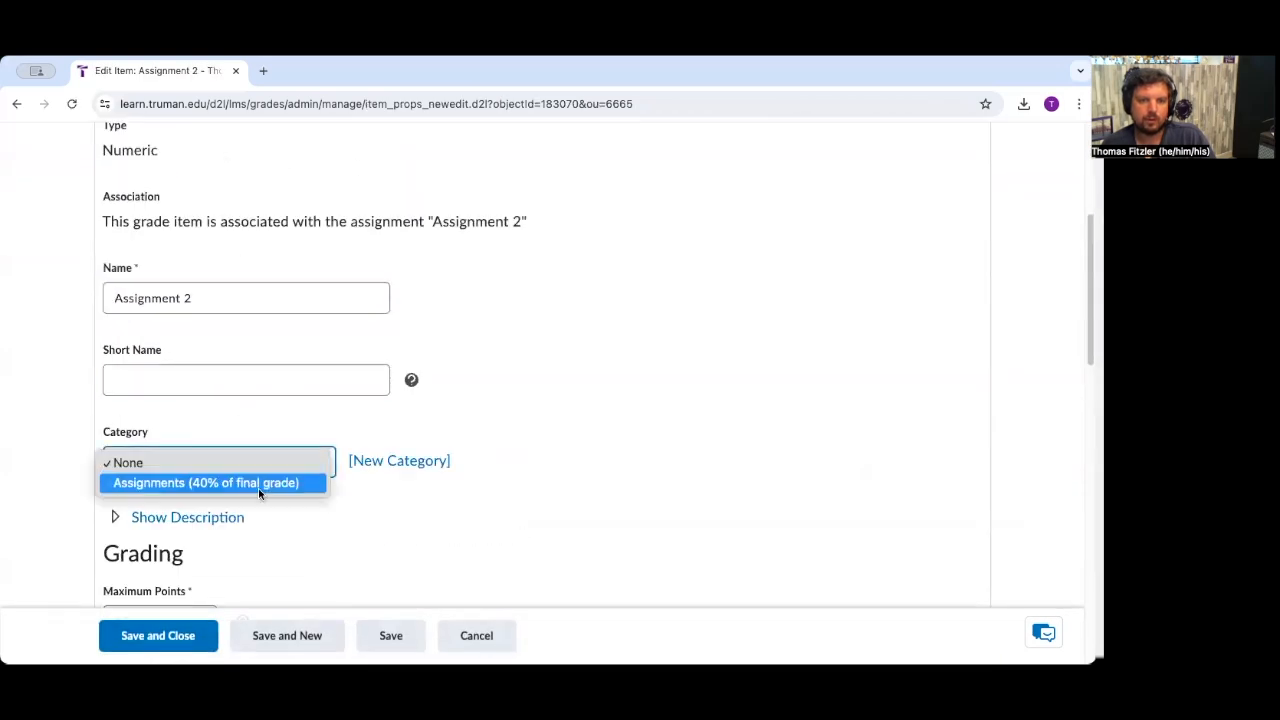
pyautogui.click(258, 488)
pyautogui.click(204, 636)
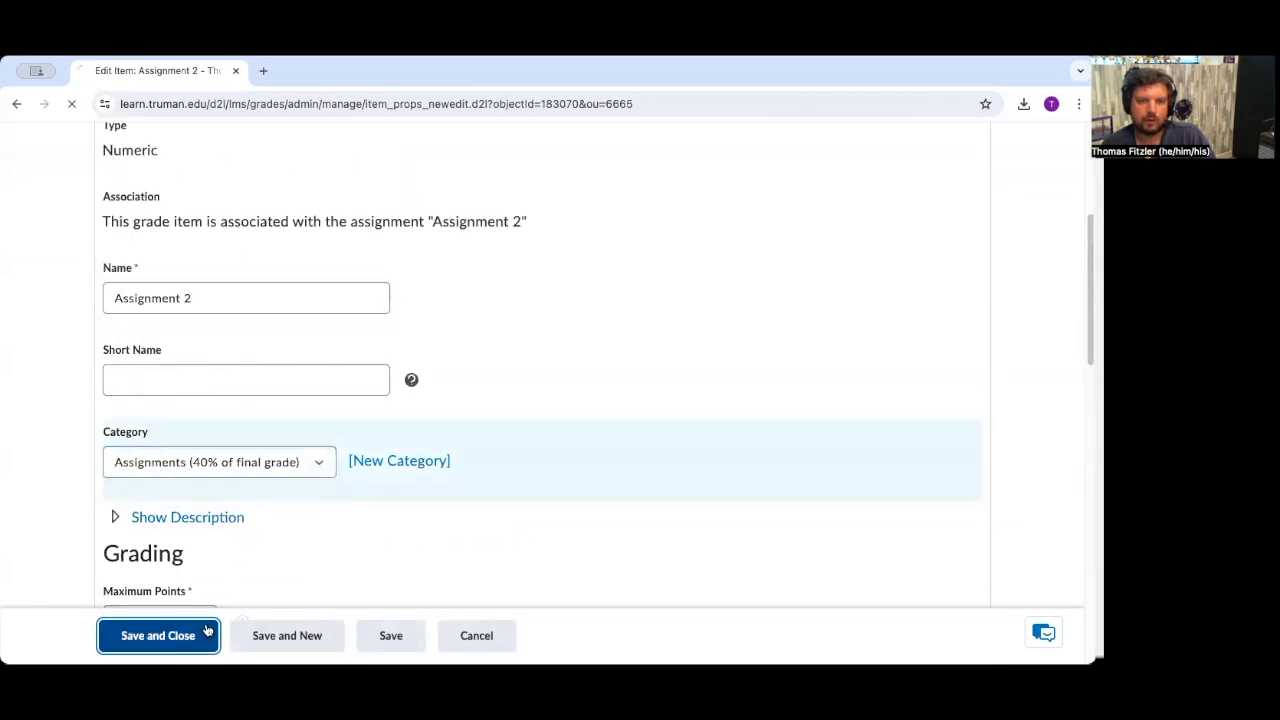
# Step: Edit the Assignment 3 grade item to place it in the Assignments category, then save and close it
pyautogui.click(242, 470)
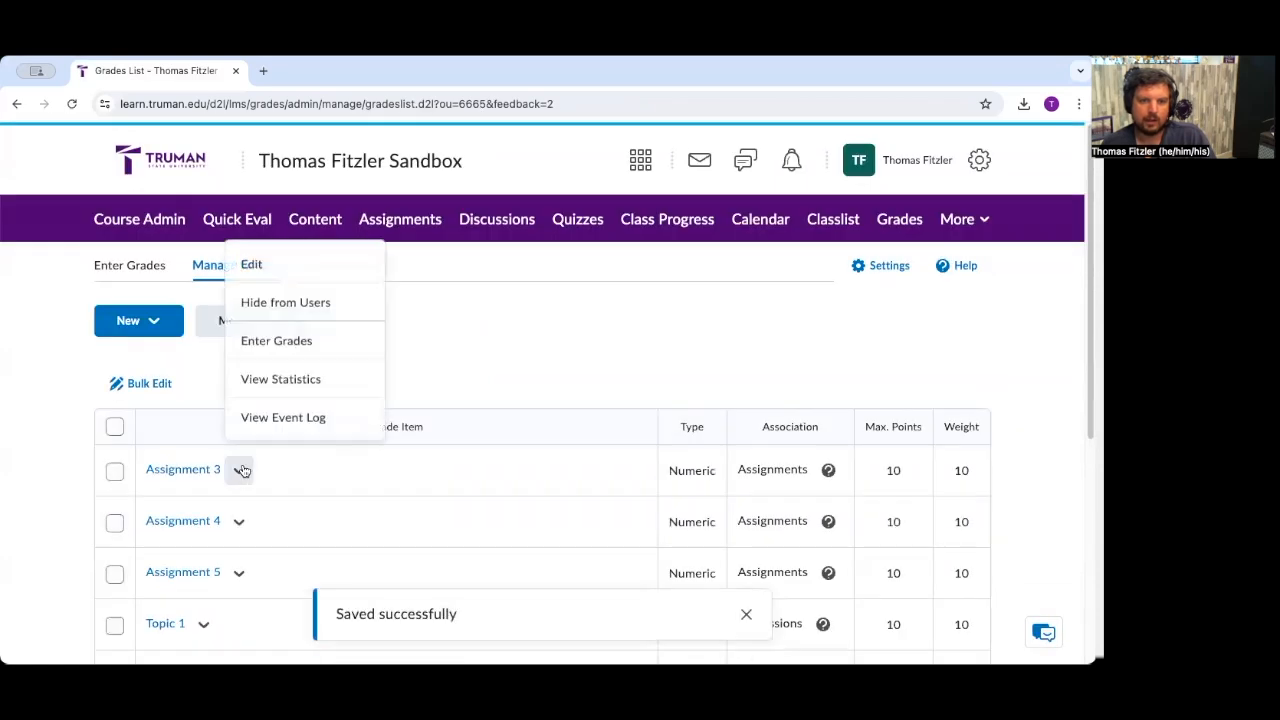
pyautogui.click(287, 267)
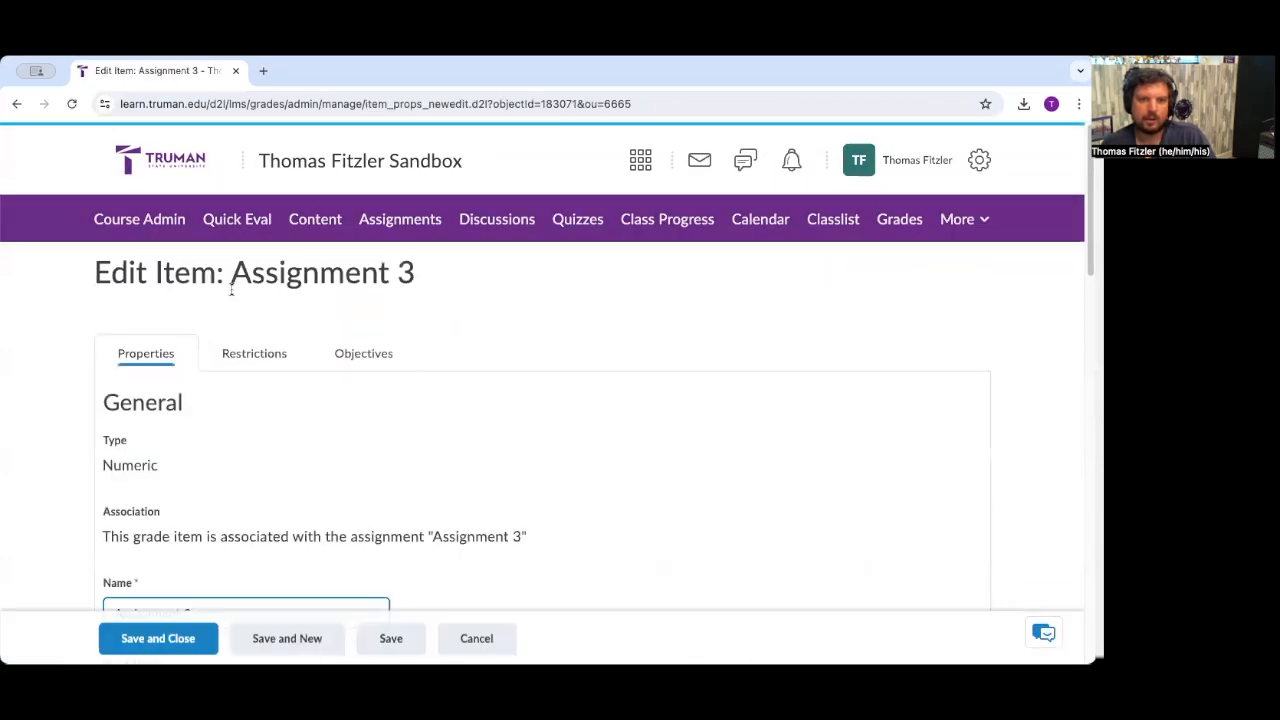
pyautogui.scroll(-3, 240, 330)
pyautogui.click(260, 496)
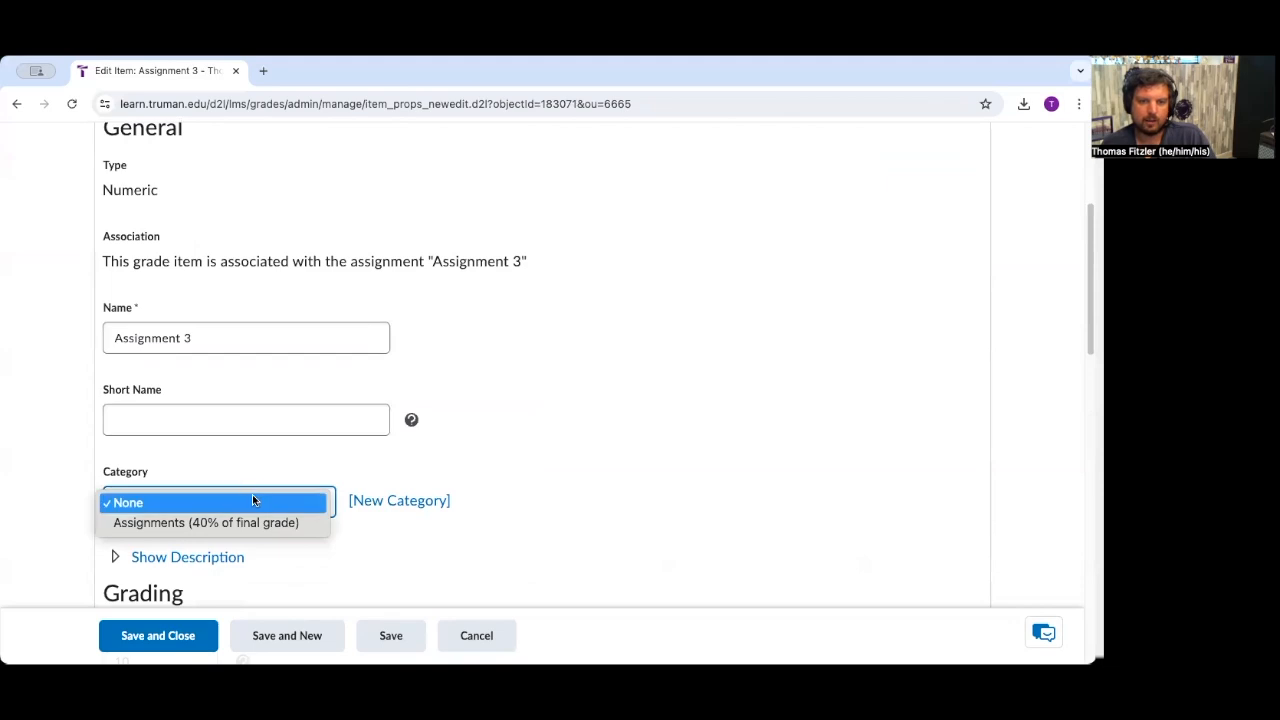
pyautogui.click(252, 522)
pyautogui.click(187, 630)
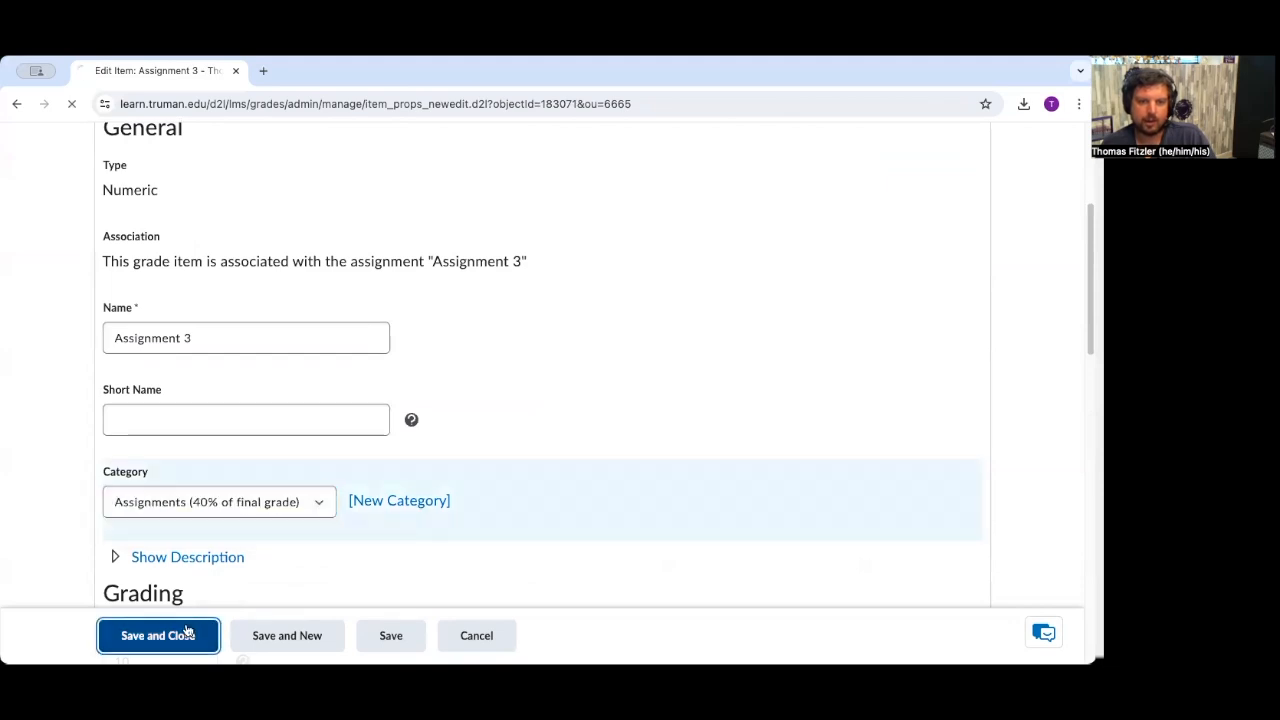
# Step: Edit the Assignment 4 grade item to place it in the Assignments category, then save and close it
pyautogui.scroll(1, 285, 391)
pyautogui.click(240, 175)
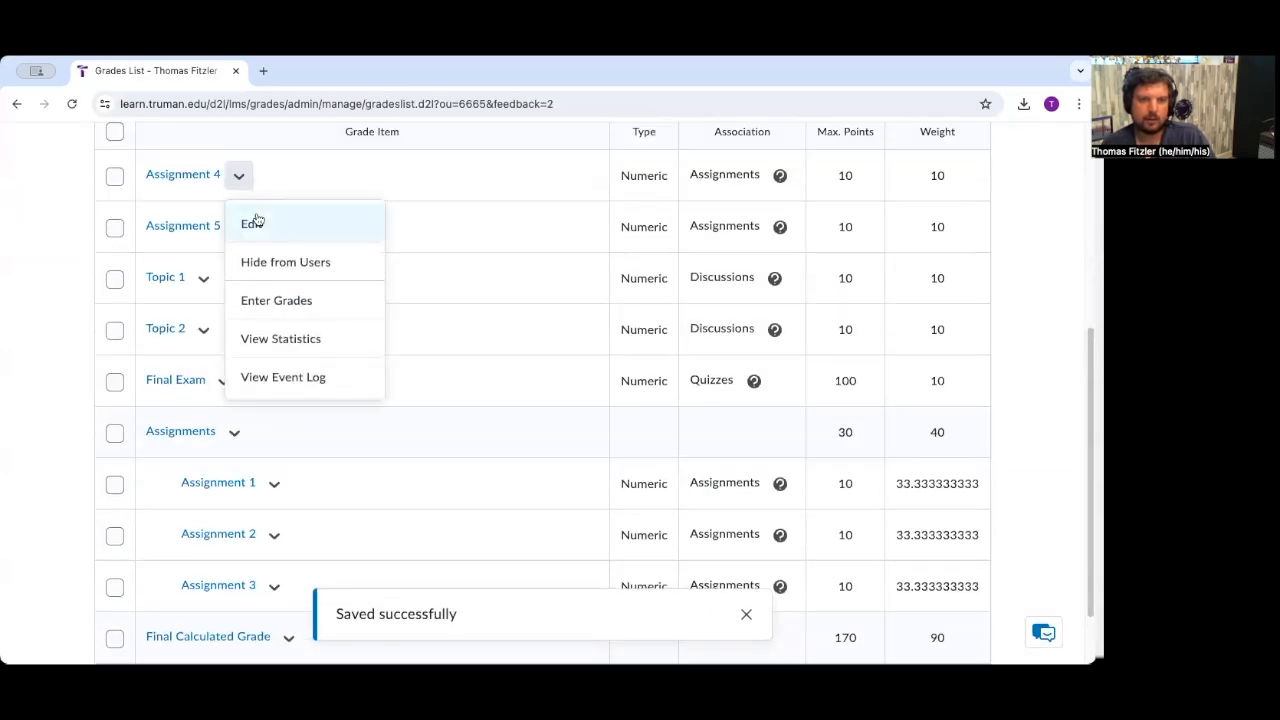
pyautogui.click(255, 222)
pyautogui.scroll(-5, 189, 371)
pyautogui.click(288, 267)
pyautogui.click(284, 294)
pyautogui.click(158, 635)
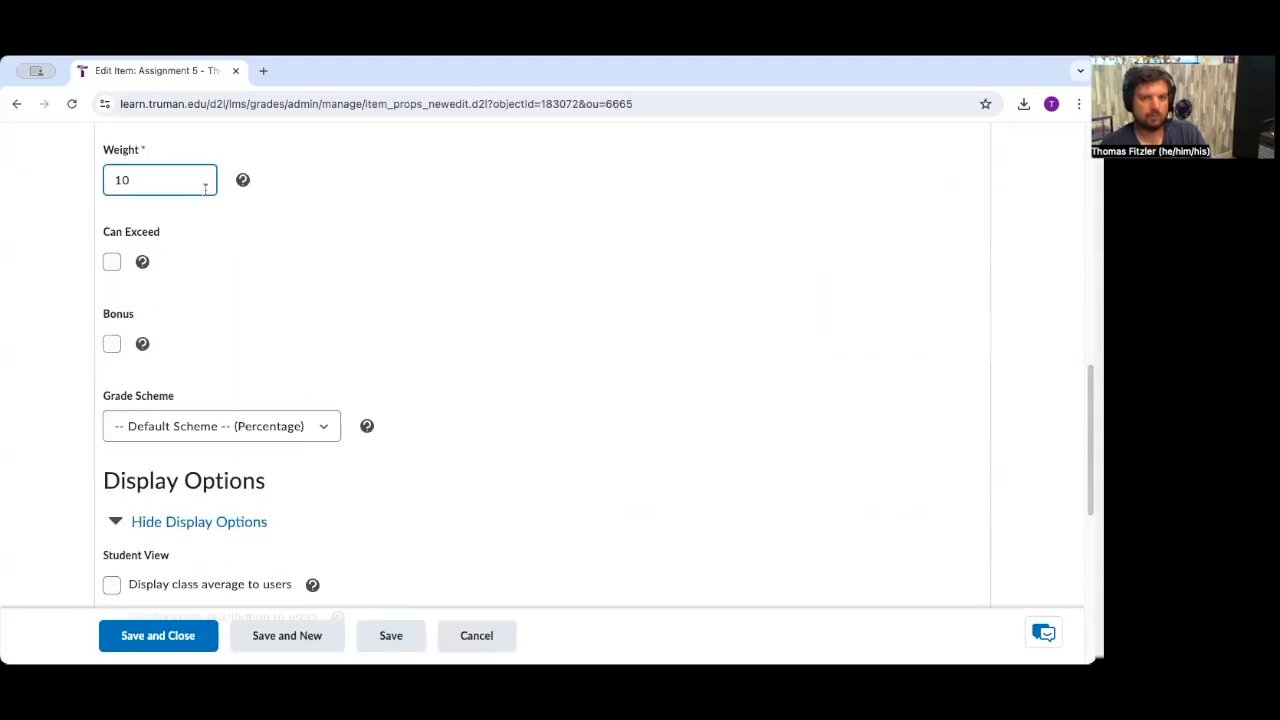
# Step: Assign the Assignment 5 grade item to the Assignments category, then save and close it
pyautogui.scroll(4, 230, 280)
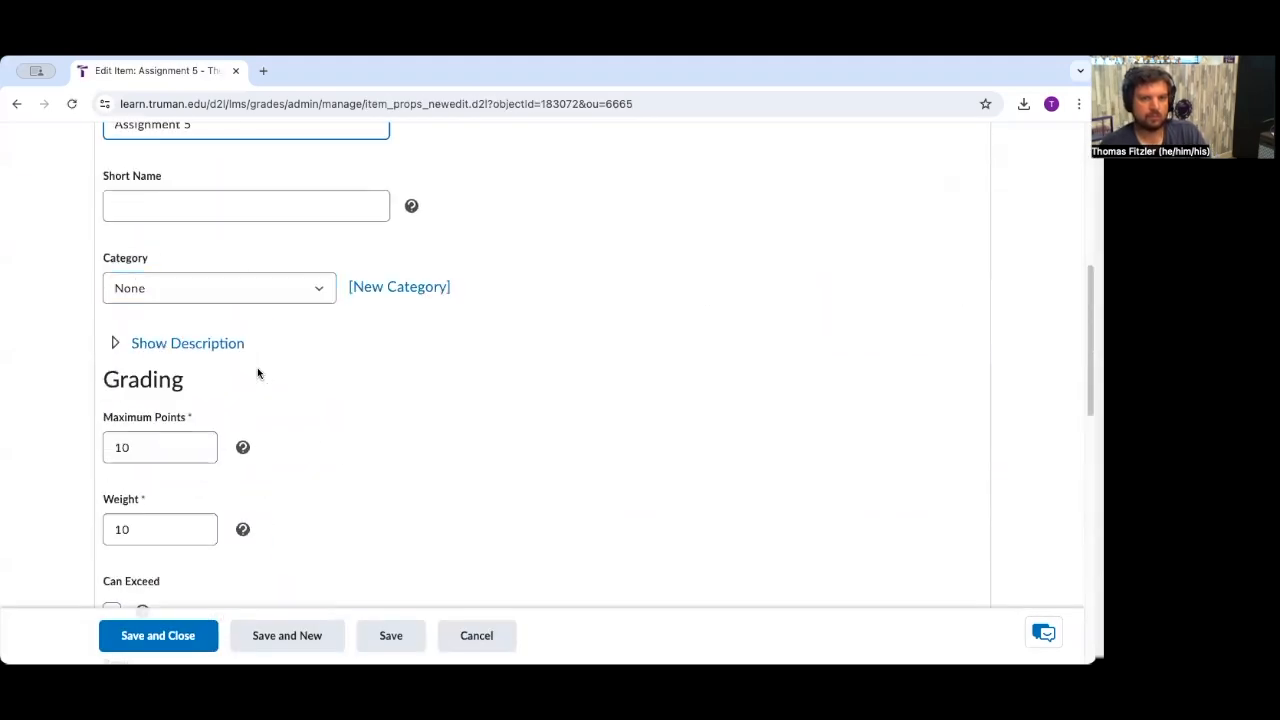
pyautogui.click(256, 288)
pyautogui.click(255, 316)
pyautogui.click(158, 635)
# Step: Start a new grade category named "Discussion Posts" and set its weight to 20
pyautogui.scroll(-4, 360, 453)
pyautogui.scroll(-1, 360, 453)
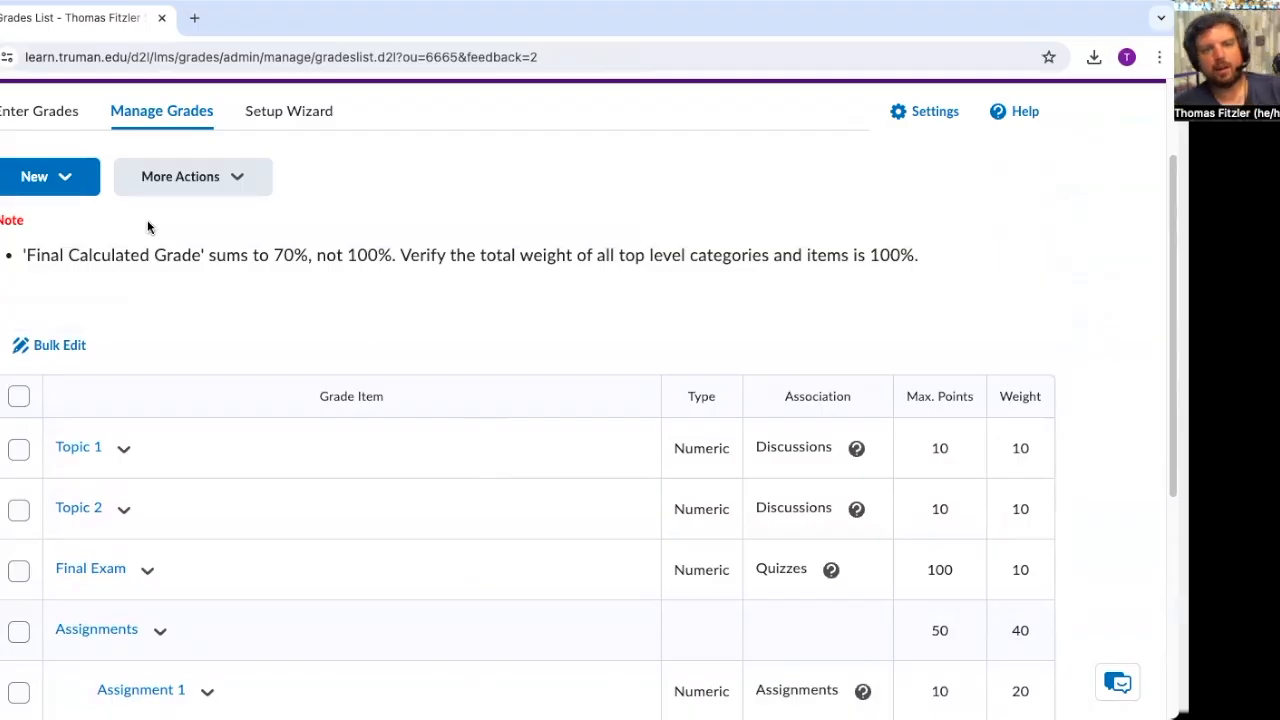
pyautogui.click(77, 188)
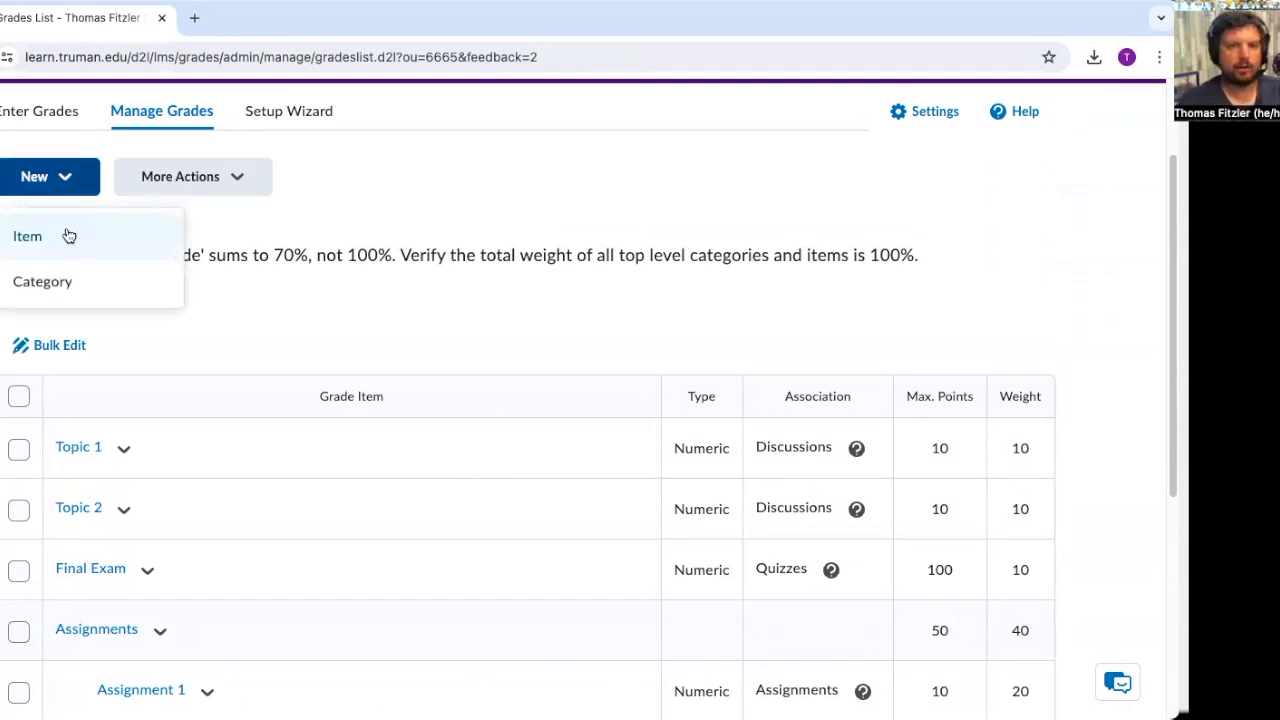
pyautogui.click(94, 289)
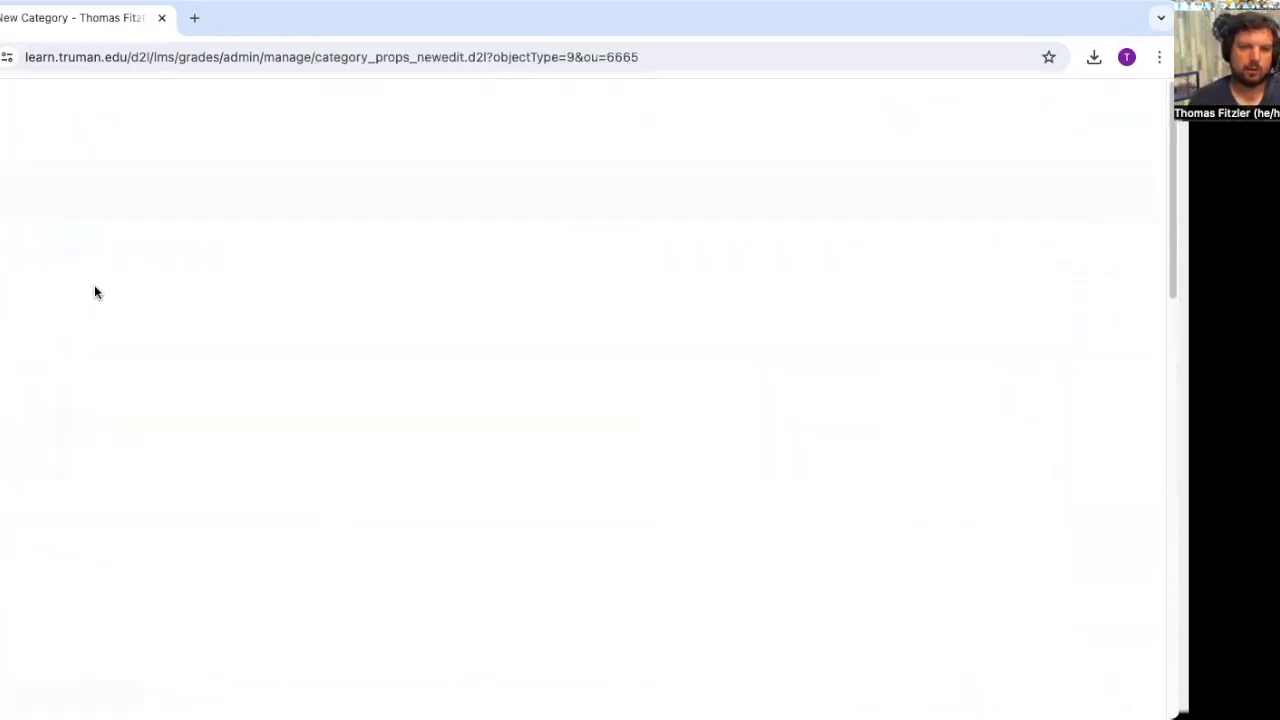
pyautogui.write('Discus')
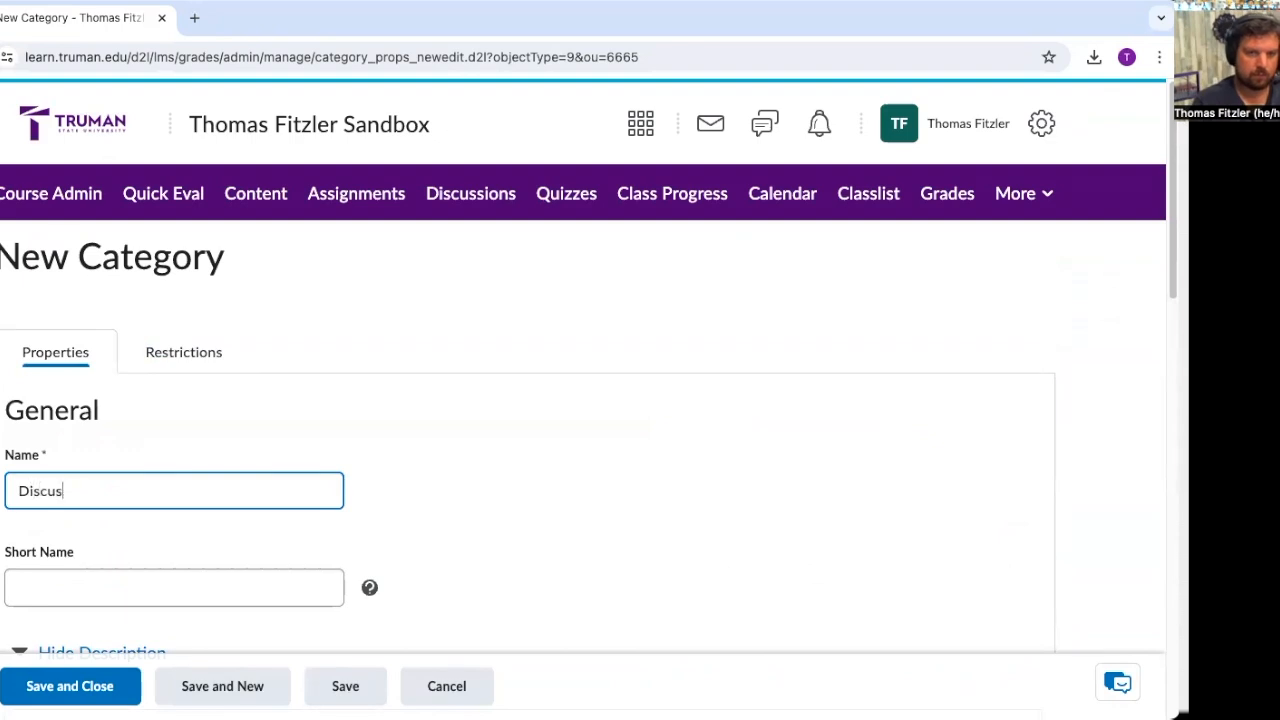
pyautogui.write('sion Posts')
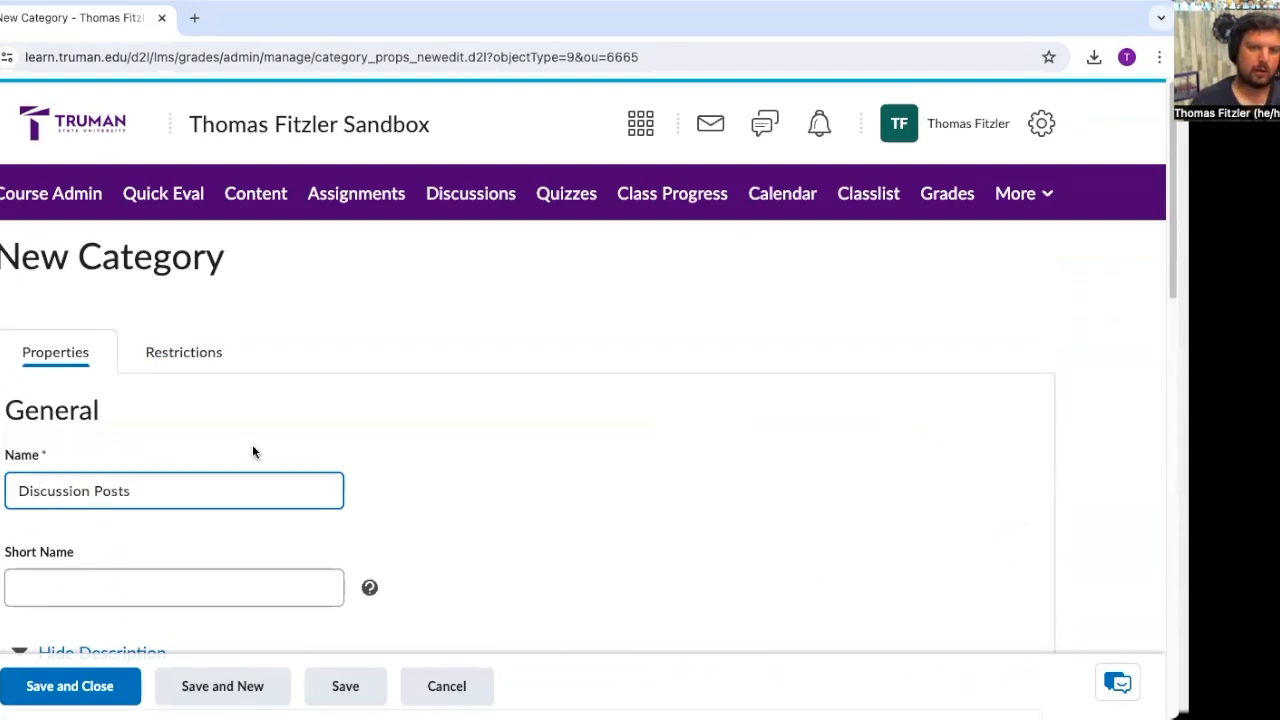
pyautogui.scroll(-2, 253, 452)
pyautogui.scroll(-4, 268, 443)
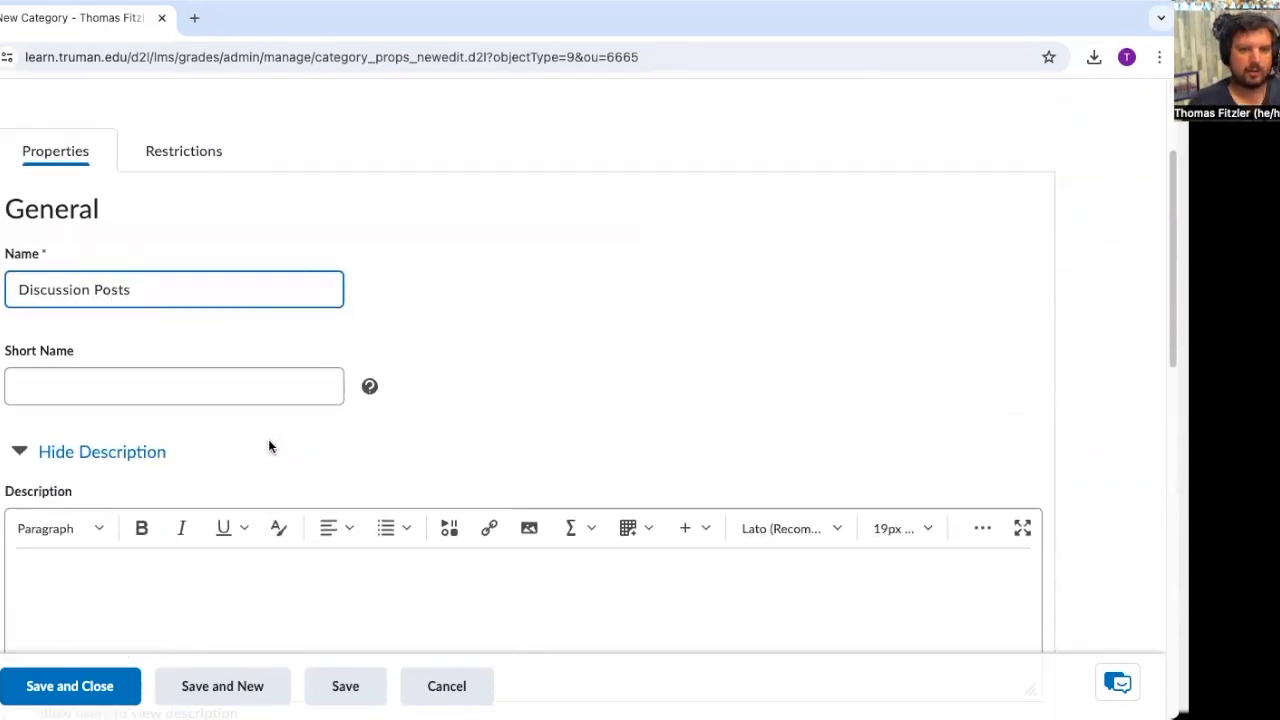
pyautogui.click(60, 566)
pyautogui.hotkey('ctrl', 'a')
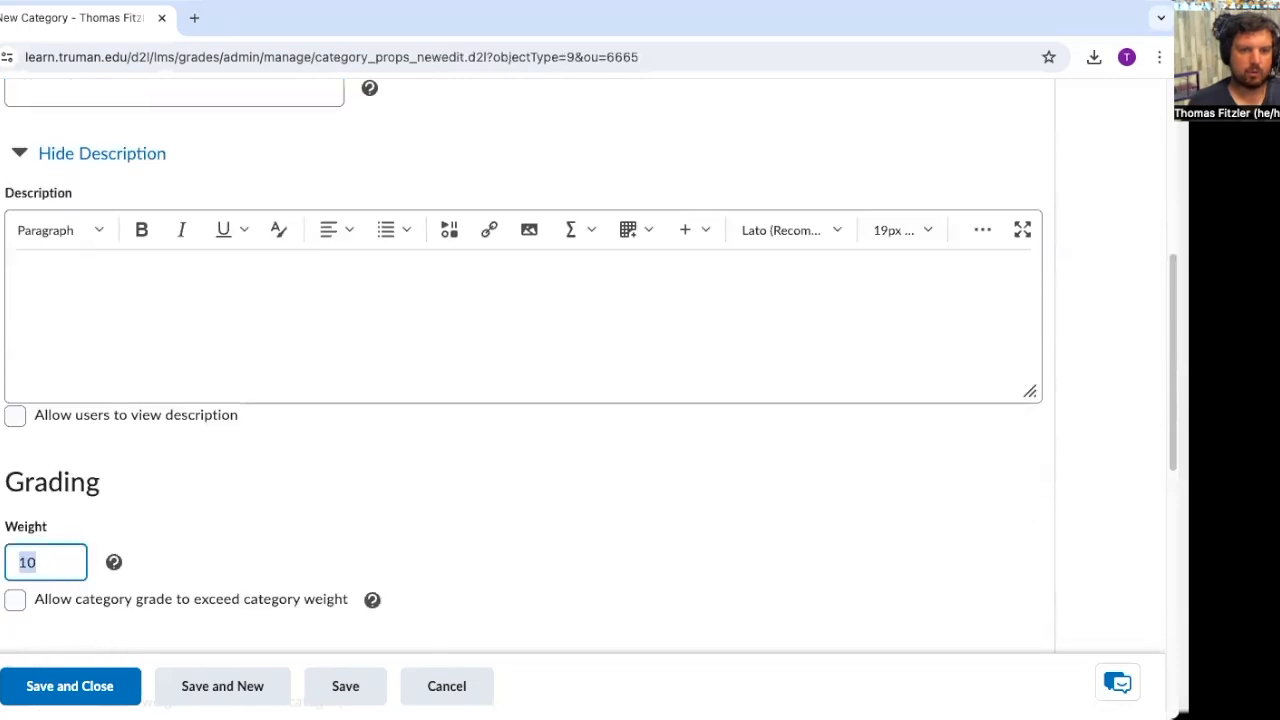
pyautogui.write('20')
# Step: Keep manual weight assignment for items in the Discussion Posts category, then save and close it
pyautogui.scroll(-4, 165, 477)
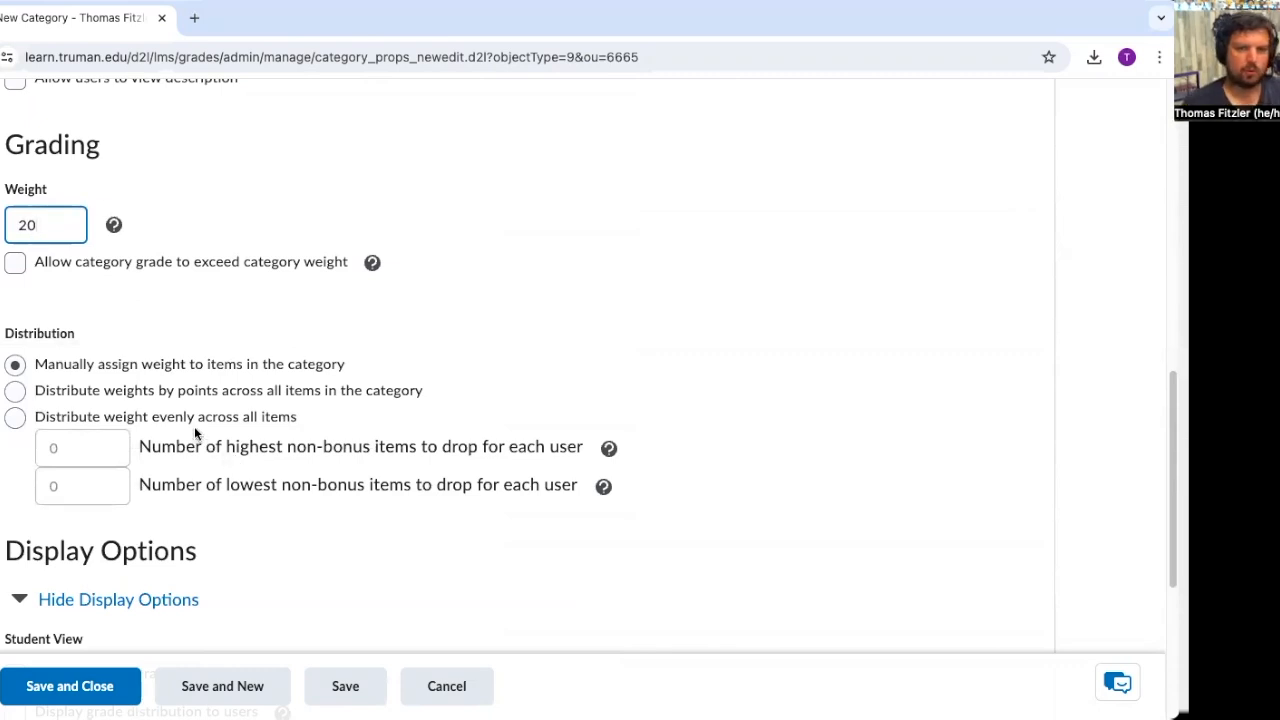
pyautogui.scroll(-1, 194, 426)
pyautogui.scroll(-2, 194, 426)
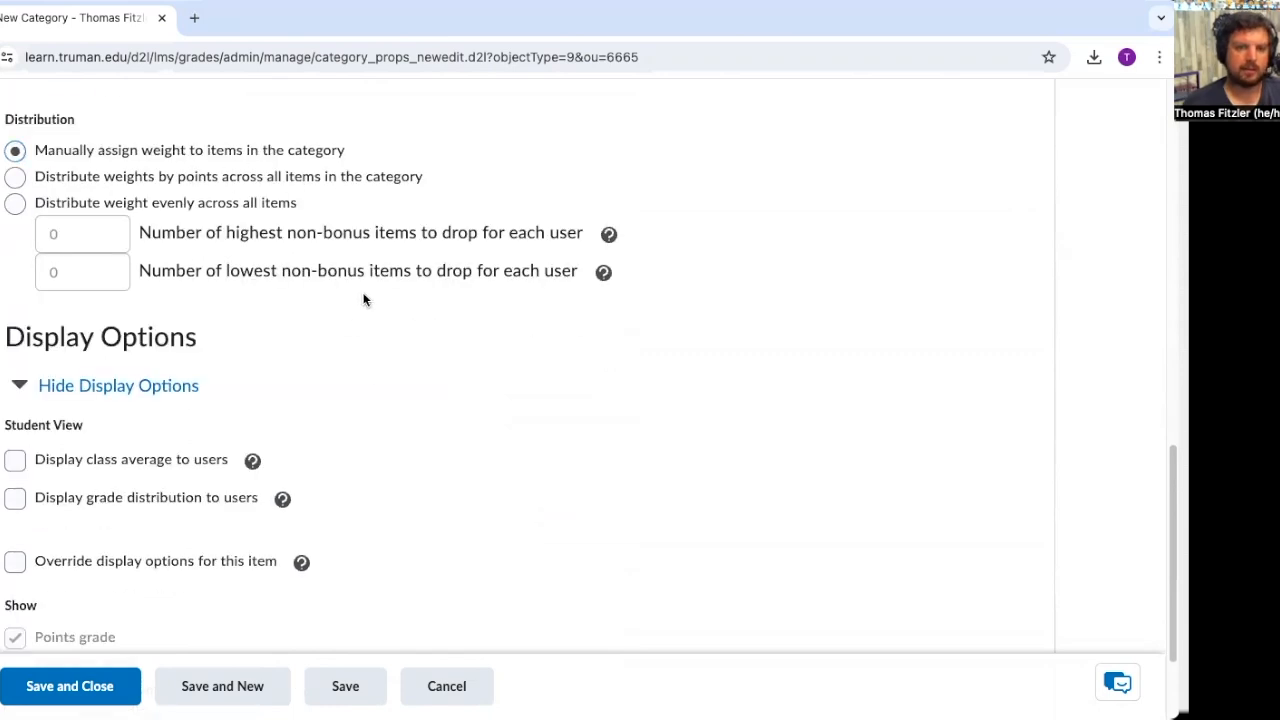
pyautogui.scroll(-2, 363, 299)
pyautogui.click(113, 678)
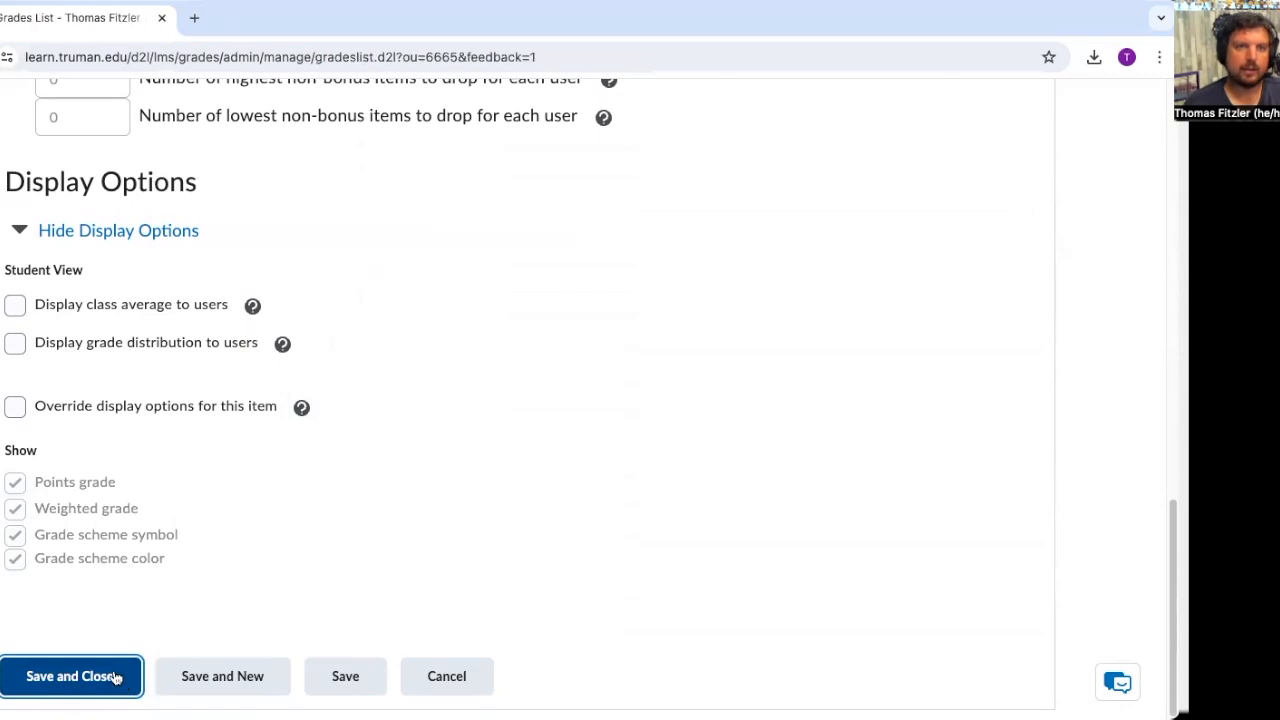
# Step: Open the Topic 1 grade item for editing and assign it to the Discussion Posts category
pyautogui.scroll(-4, 399, 437)
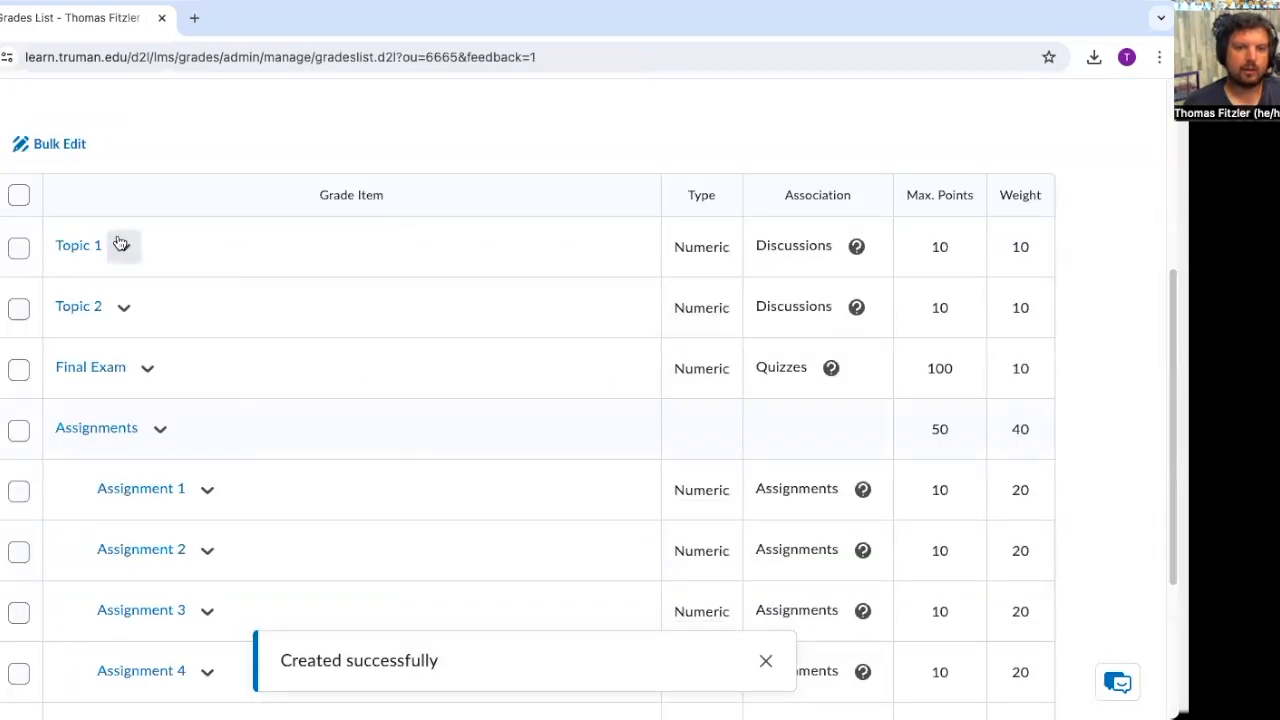
pyautogui.click(125, 249)
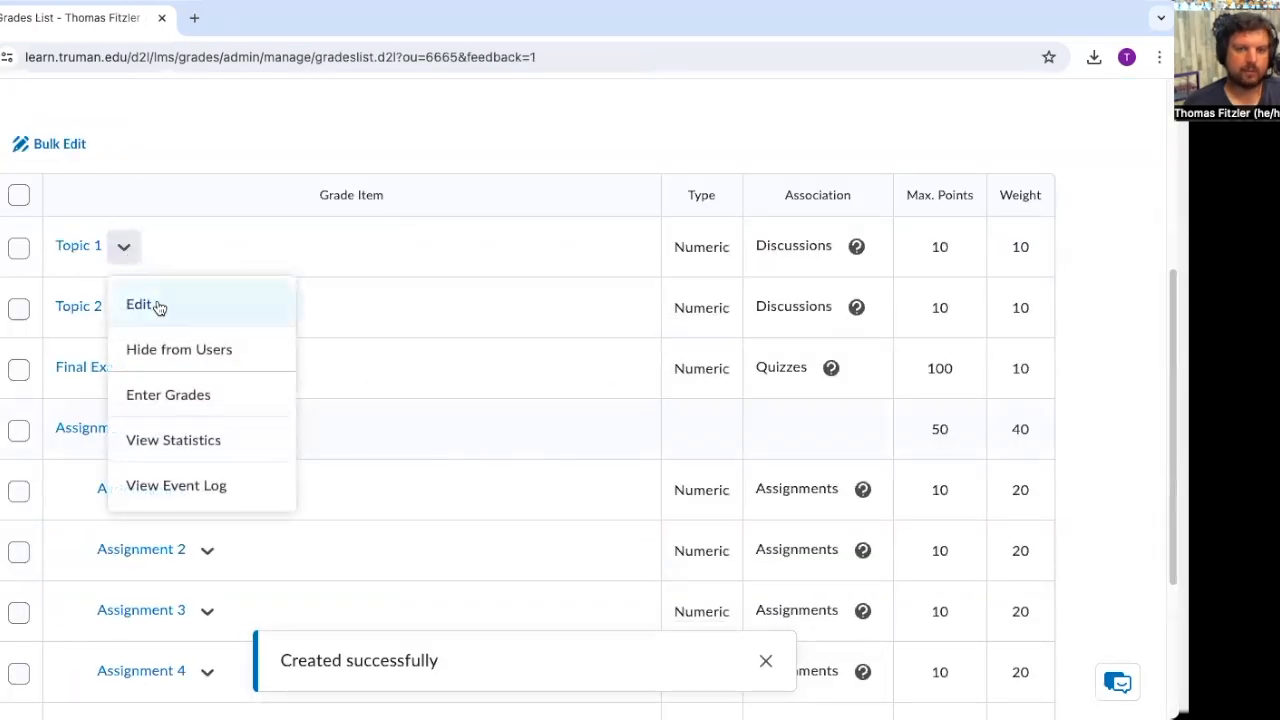
pyautogui.click(140, 305)
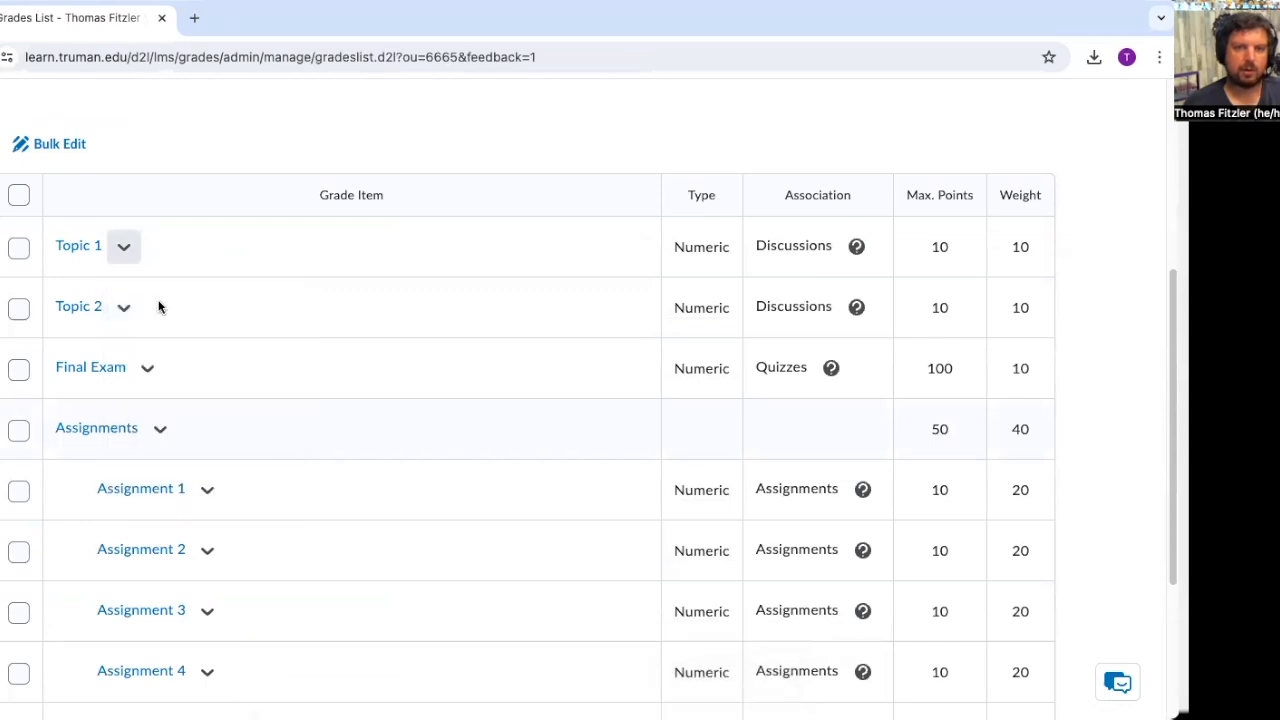
pyautogui.scroll(-3, 163, 305)
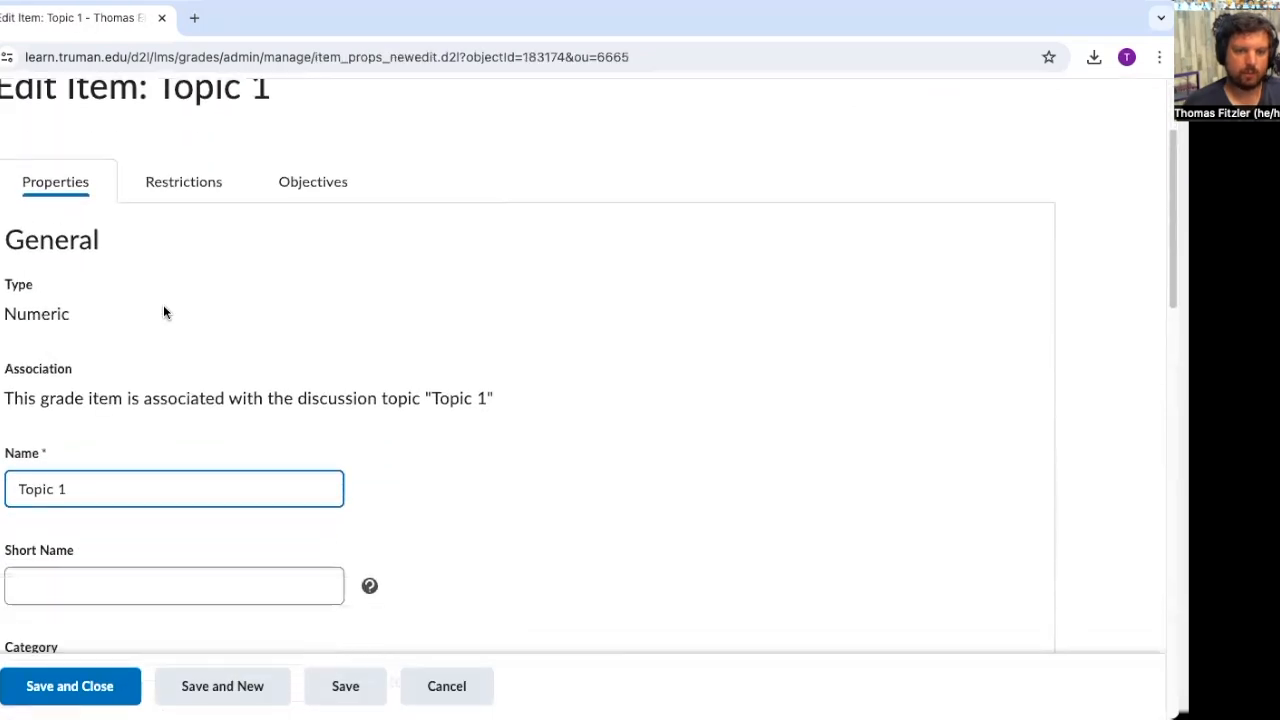
pyautogui.click(289, 565)
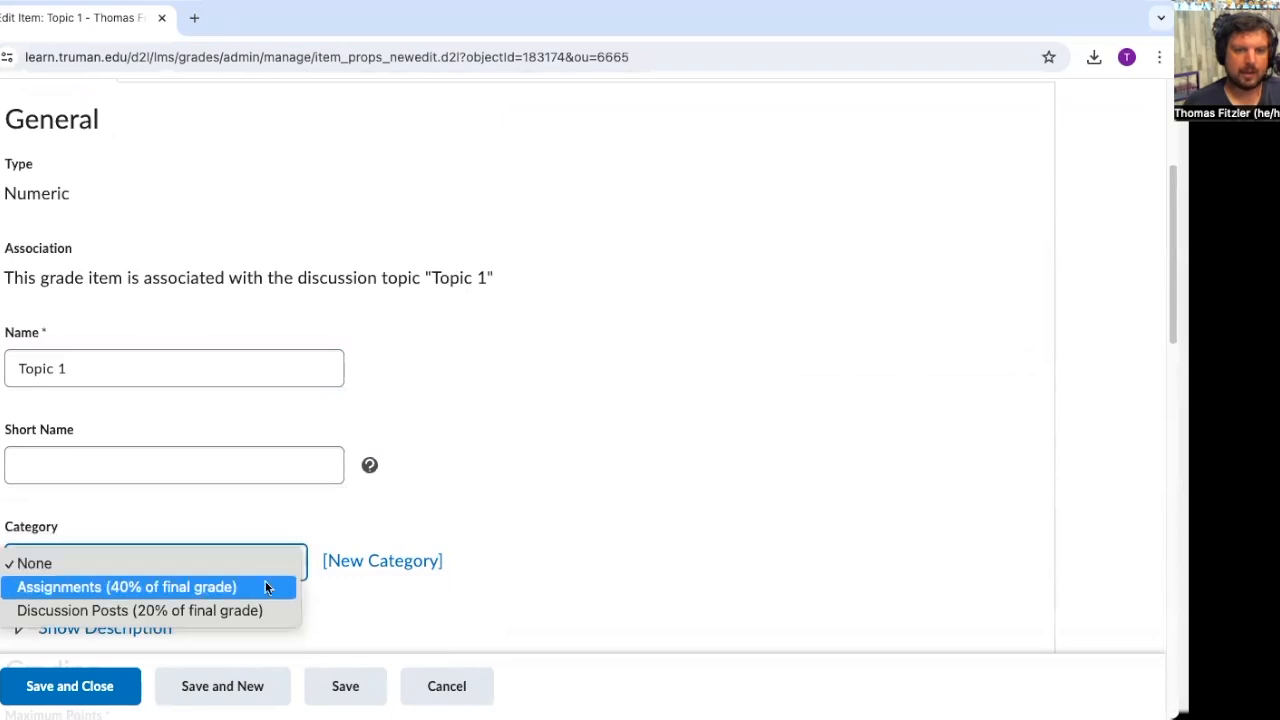
pyautogui.click(256, 610)
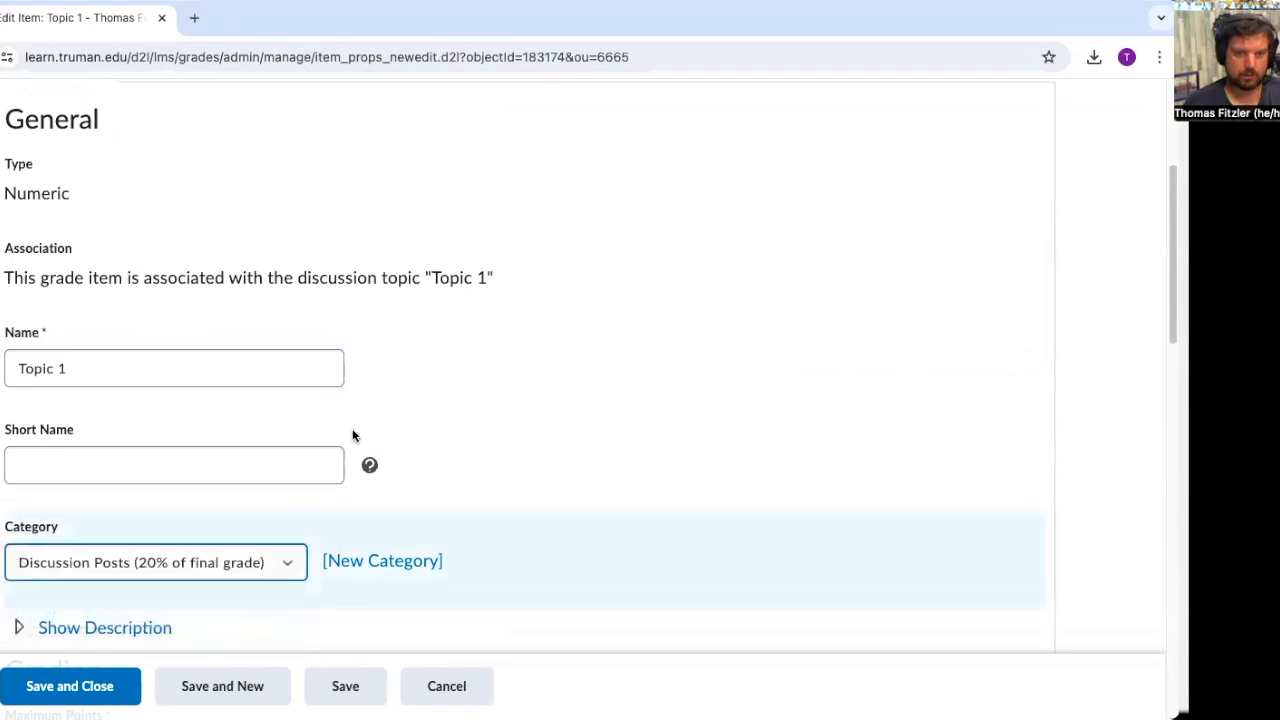
# Step: Set the Topic 1 grade item's weight to 25, then save and close it
pyautogui.scroll(-4, 352, 435)
pyautogui.scroll(-1, 352, 428)
pyautogui.click(89, 383)
pyautogui.doubleClick(82, 383)
pyautogui.write('25')
pyautogui.click(70, 686)
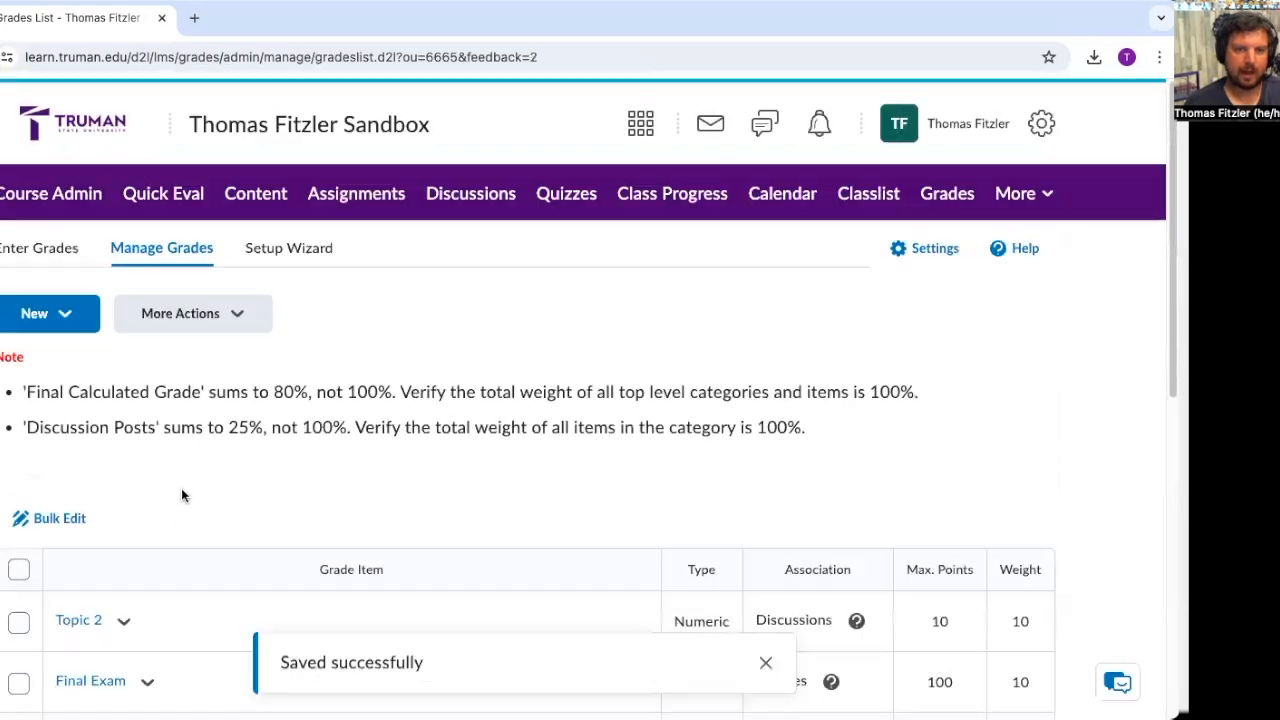
# Step: Open the Topic 2 grade item for editing and assign it to the Discussion Posts category
pyautogui.scroll(-2, 181, 489)
pyautogui.click(123, 390)
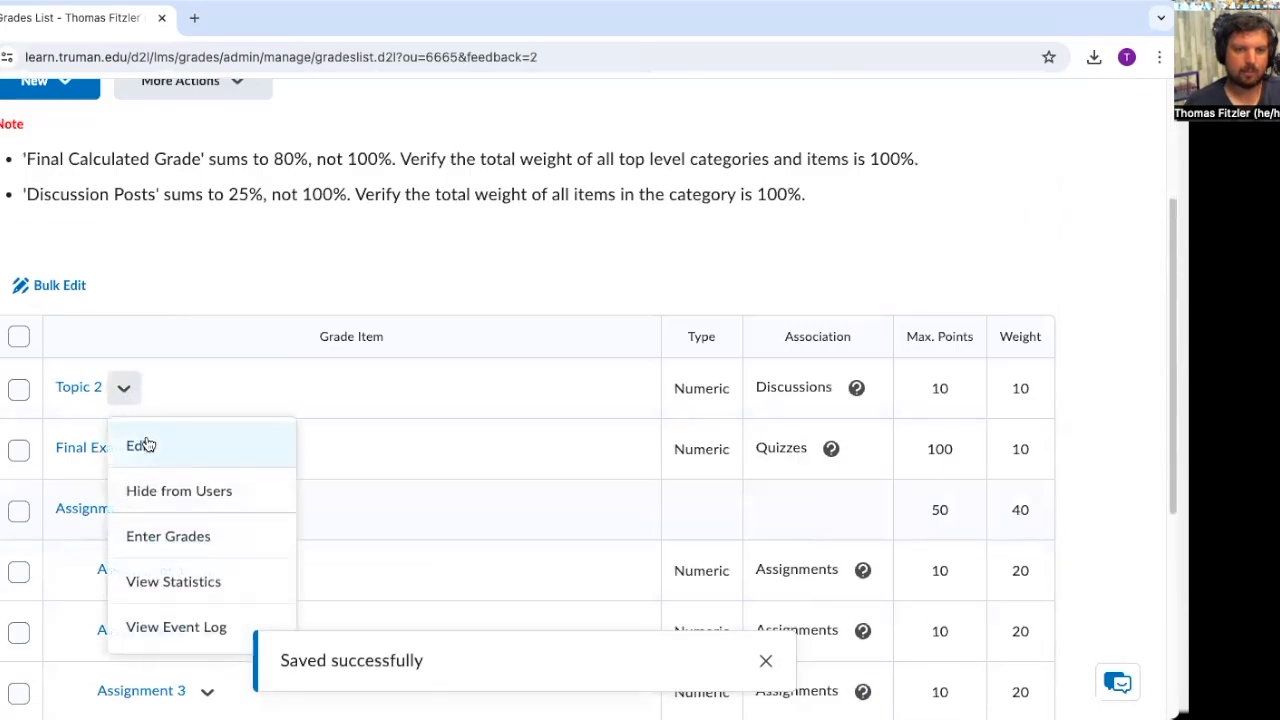
pyautogui.click(146, 445)
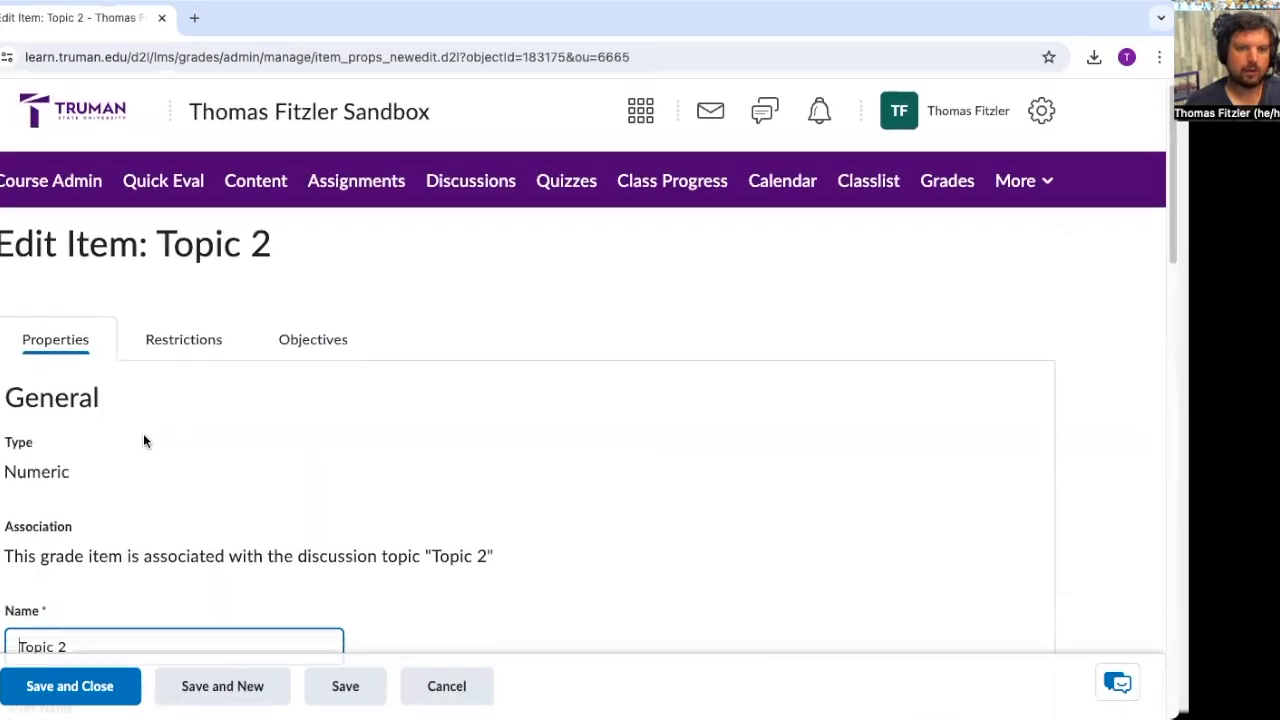
pyautogui.scroll(-2, 143, 433)
pyautogui.scroll(-2, 143, 440)
pyautogui.click(165, 485)
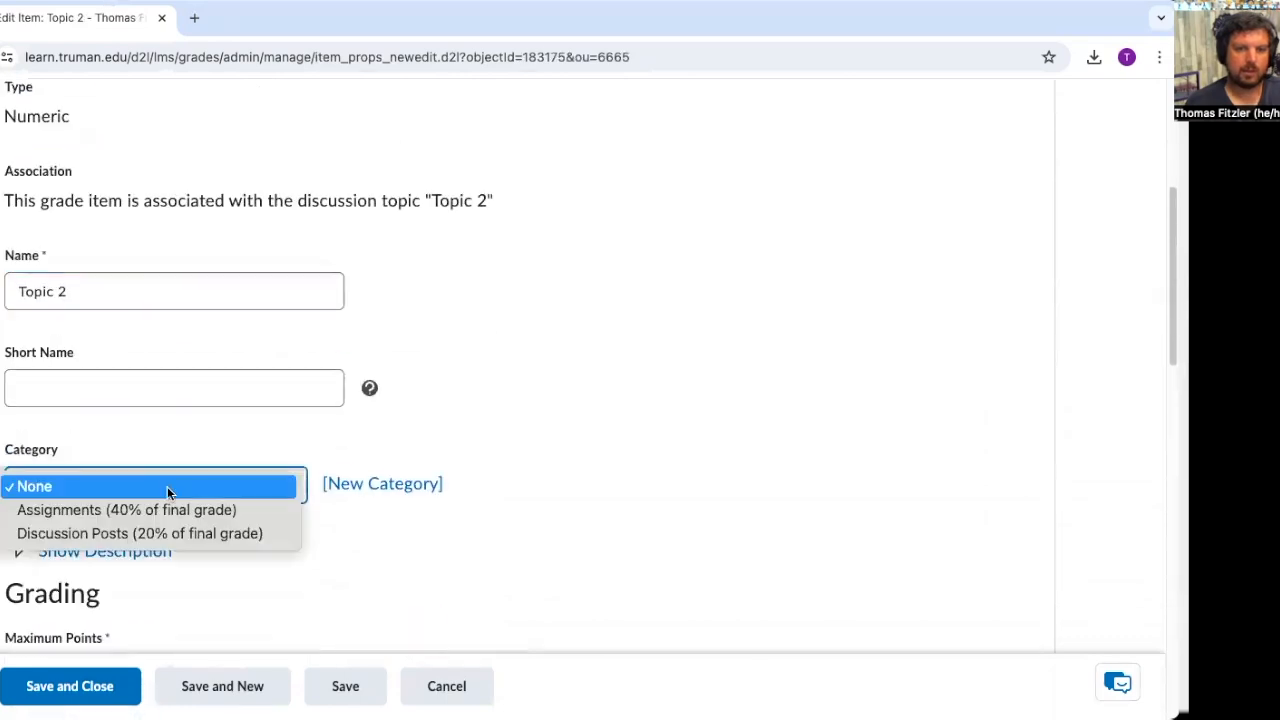
pyautogui.click(172, 535)
# Step: Set the Topic 2 grade item's weight within its category to 75
pyautogui.scroll(-5, 160, 517)
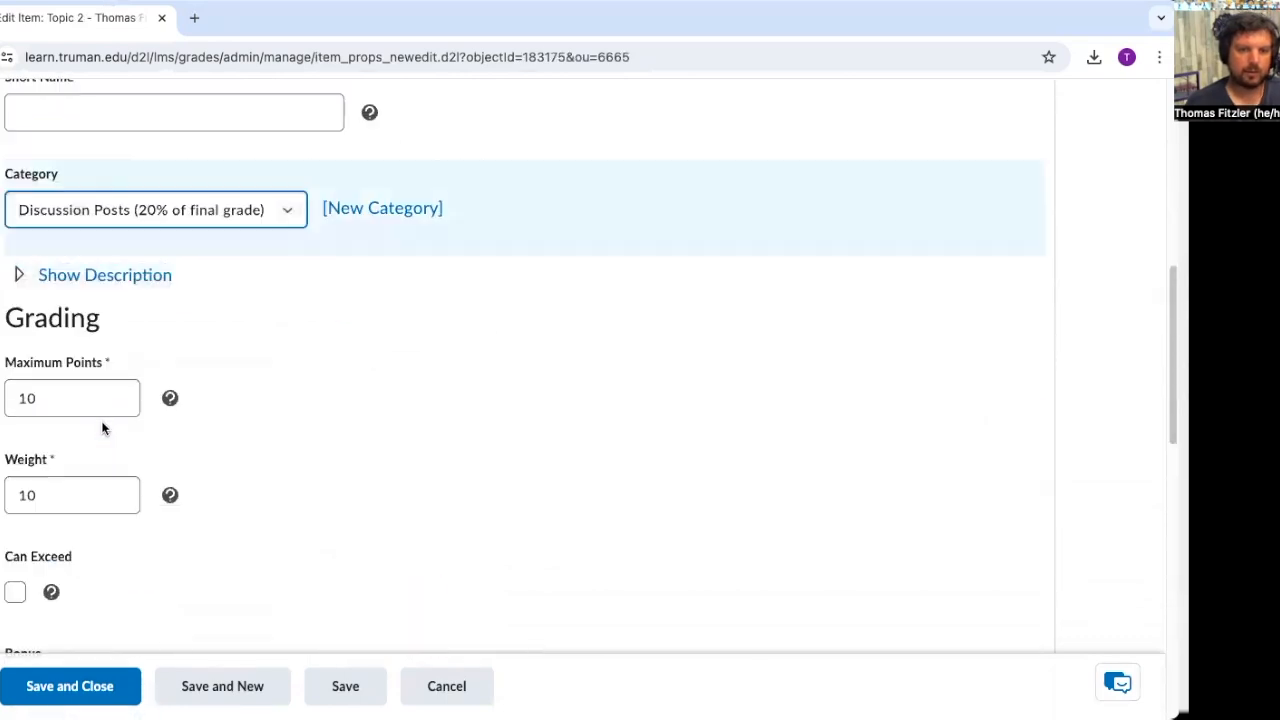
pyautogui.moveTo(54, 314); pyautogui.dragTo(3, 314)
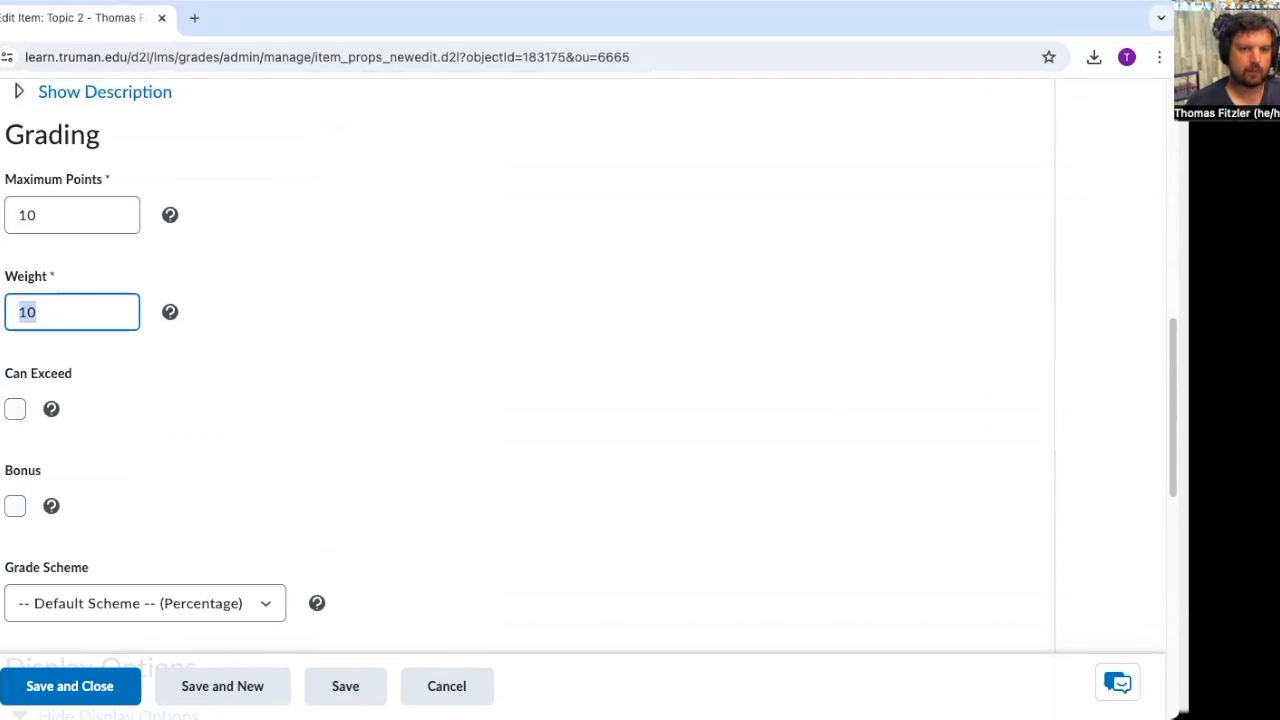
pyautogui.write('75')
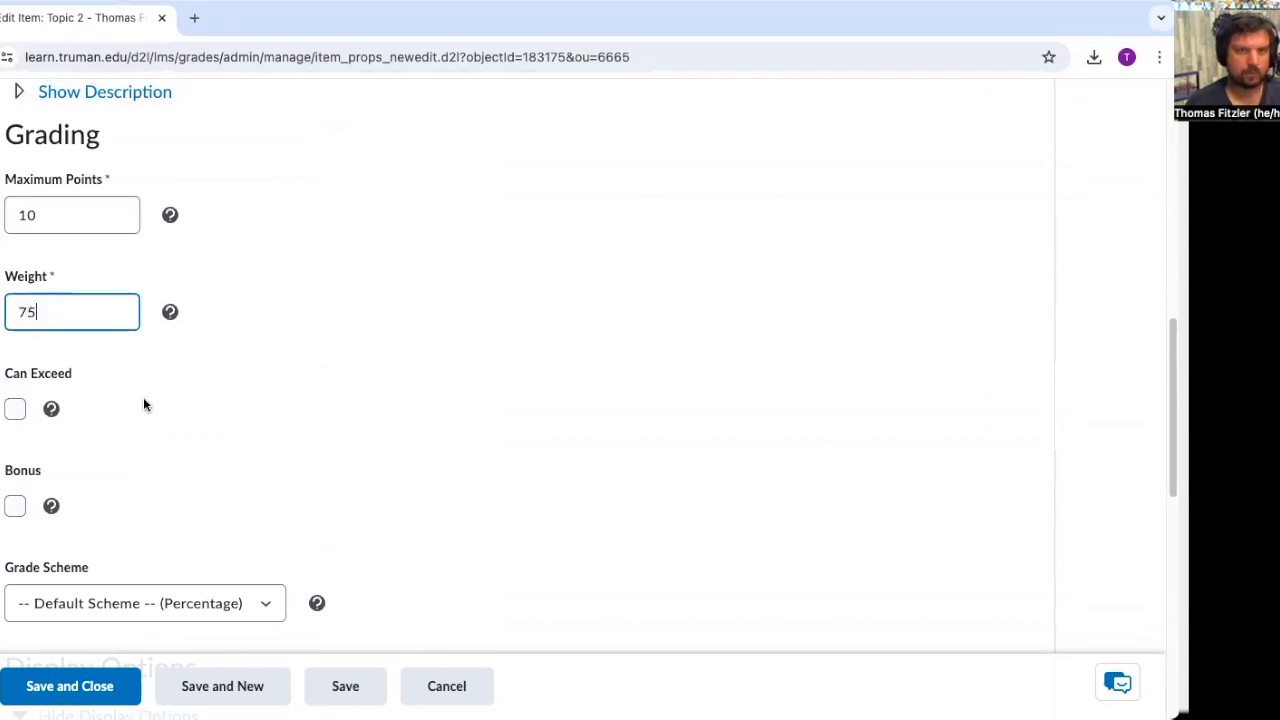
pyautogui.scroll(-6, 142, 396)
pyautogui.scroll(6, 142, 398)
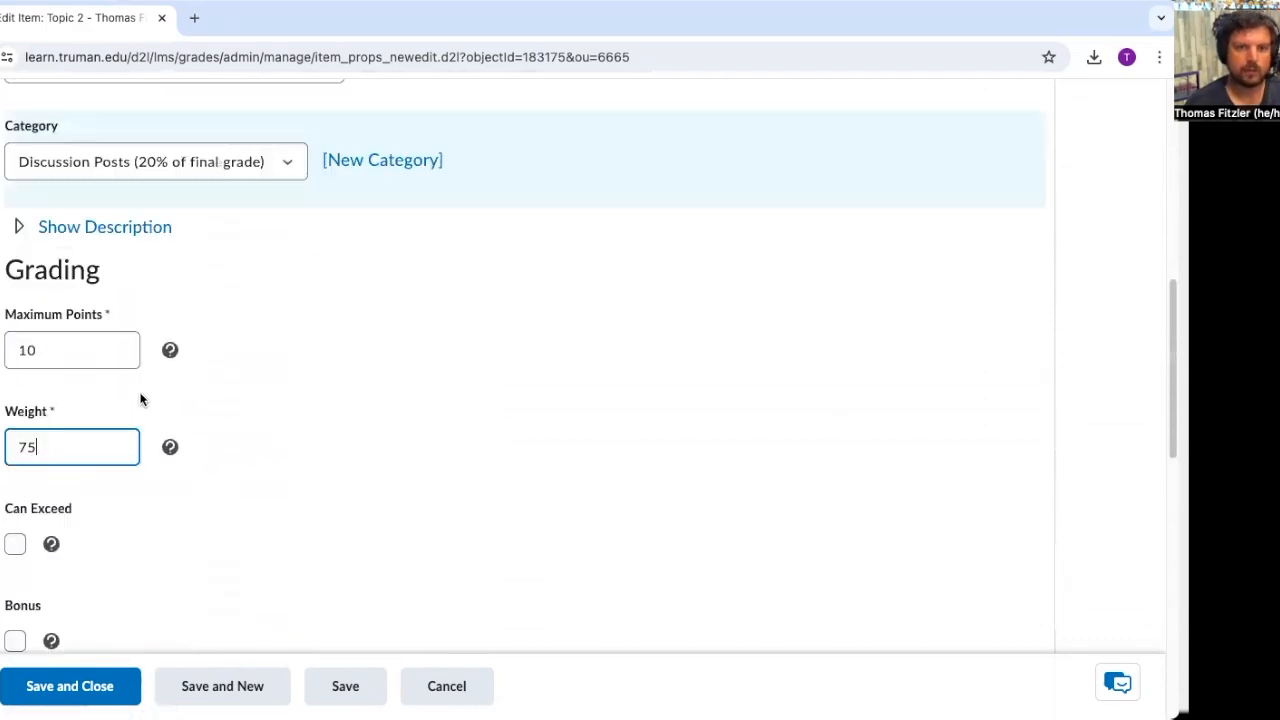
# Step: Save and close the Topic 2 grade item, and review the category and item weights in the grades list
pyautogui.click(76, 342)
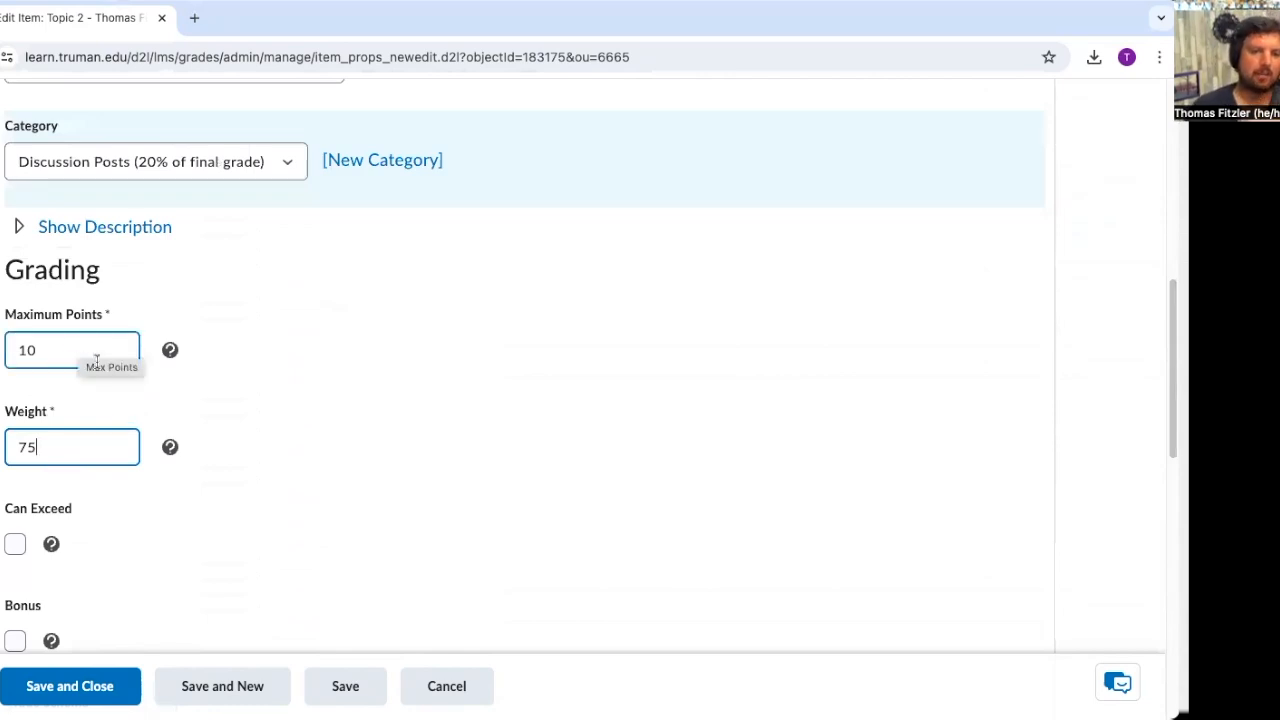
pyautogui.click(71, 455)
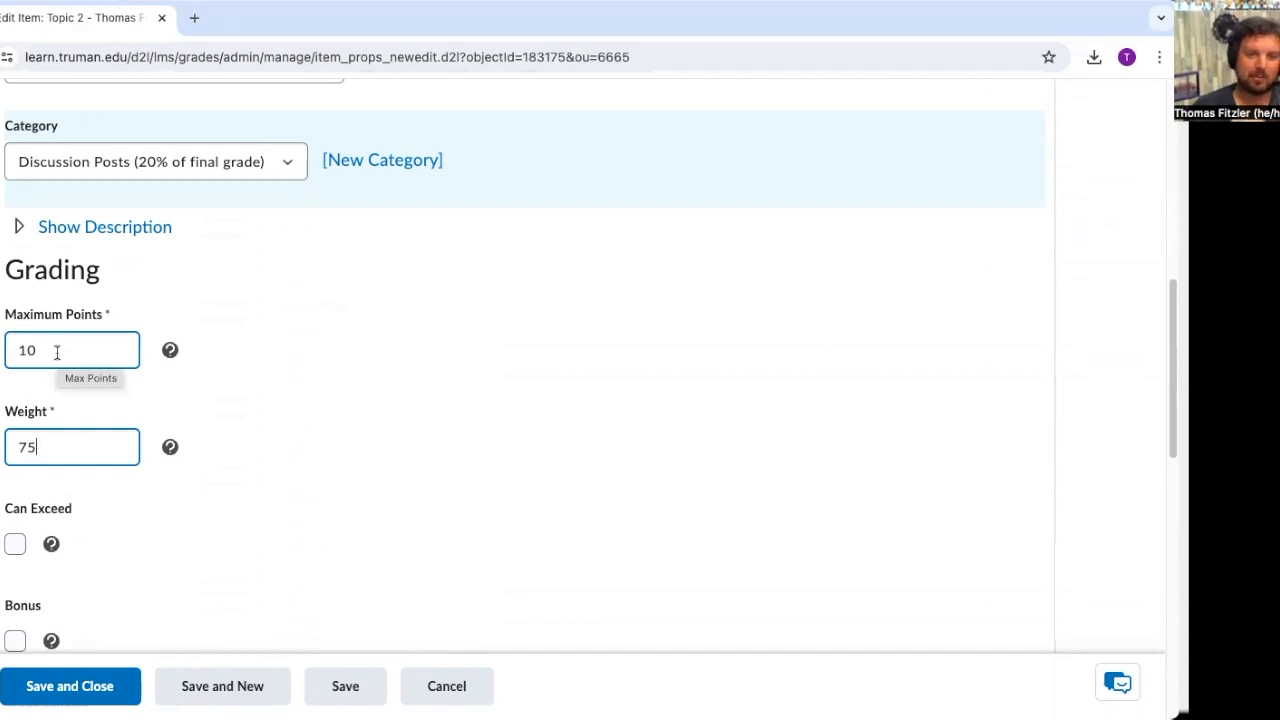
pyautogui.click(80, 692)
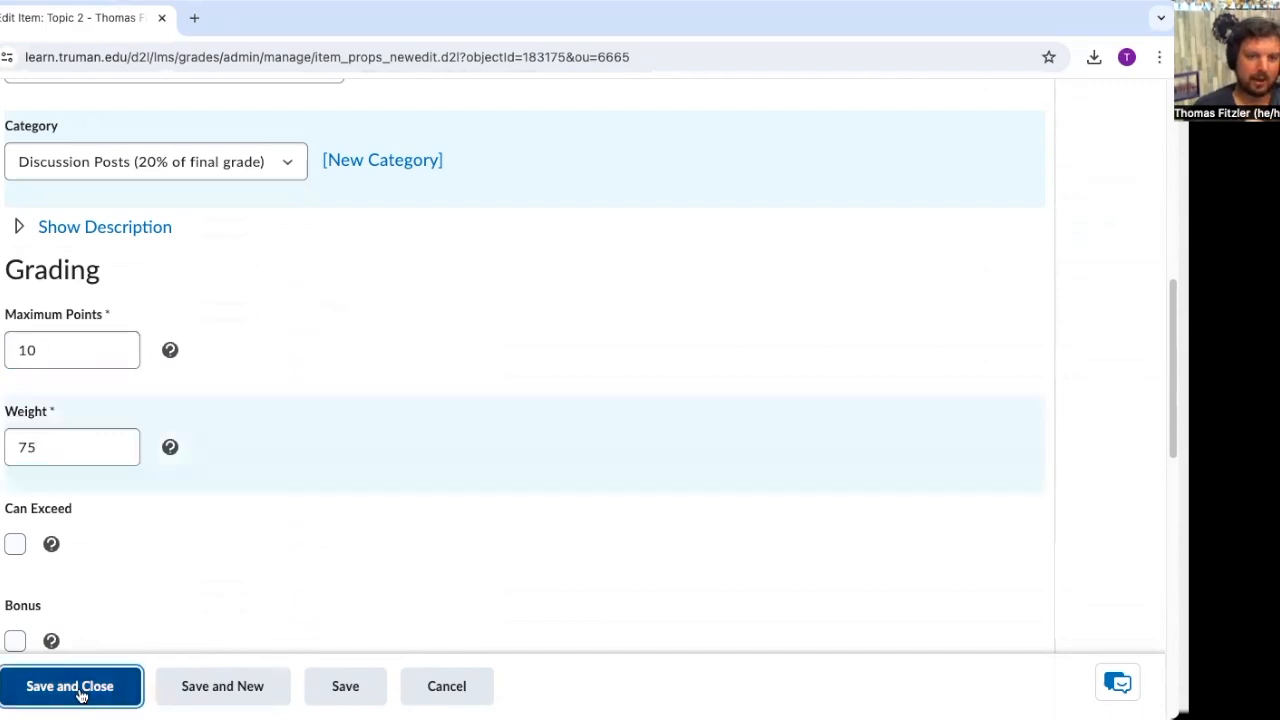
pyautogui.scroll(-1, 237, 568)
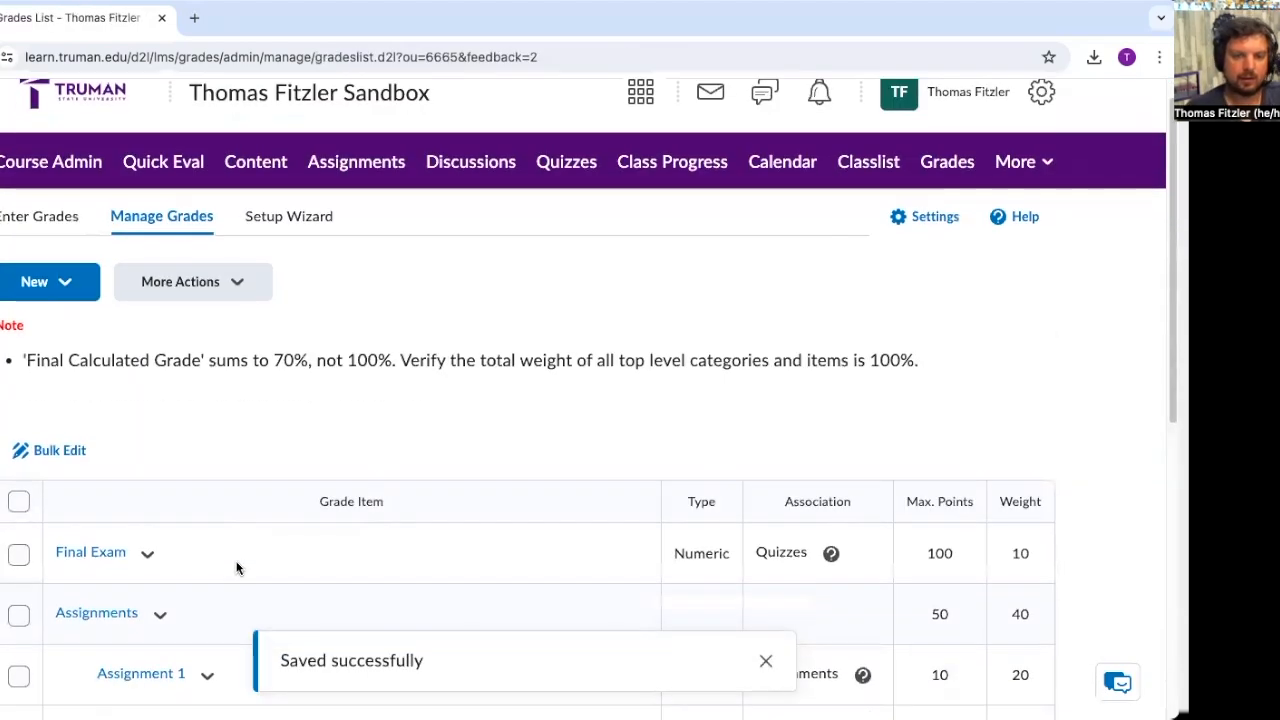
pyautogui.scroll(-3, 237, 568)
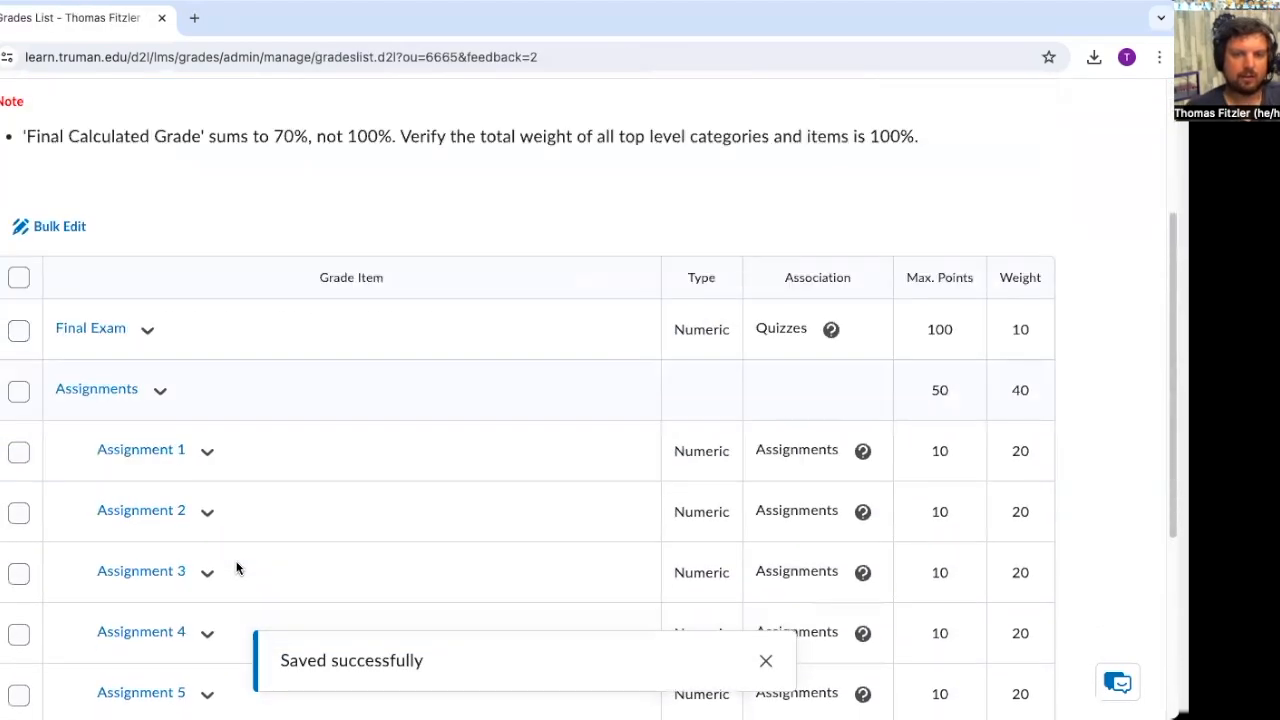
pyautogui.scroll(-3, 237, 568)
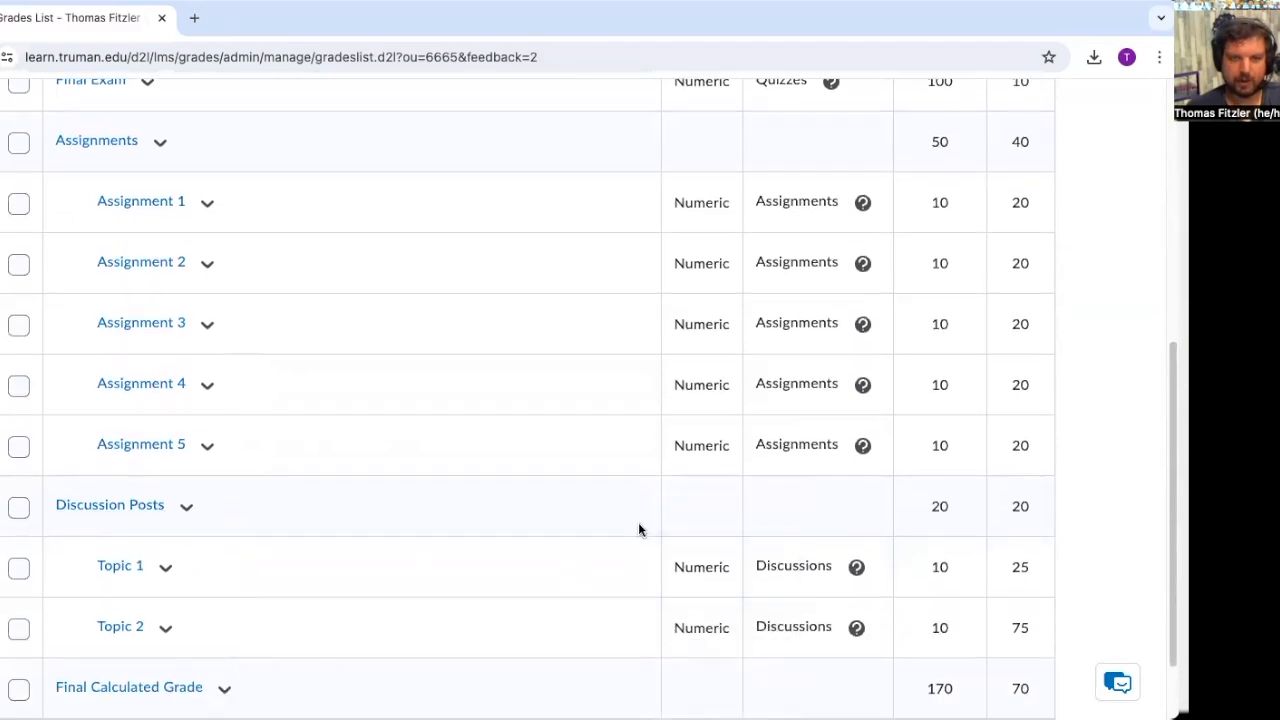
pyautogui.scroll(4, 636, 526)
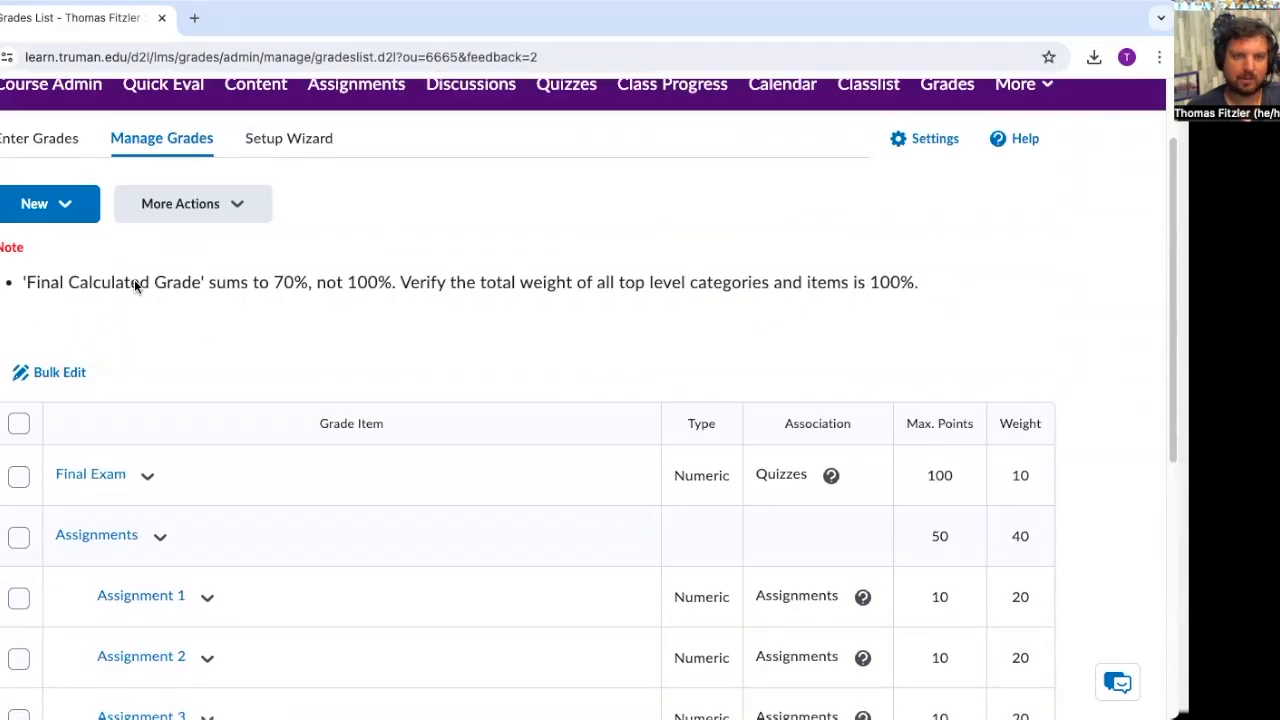
pyautogui.scroll(-2, 214, 288)
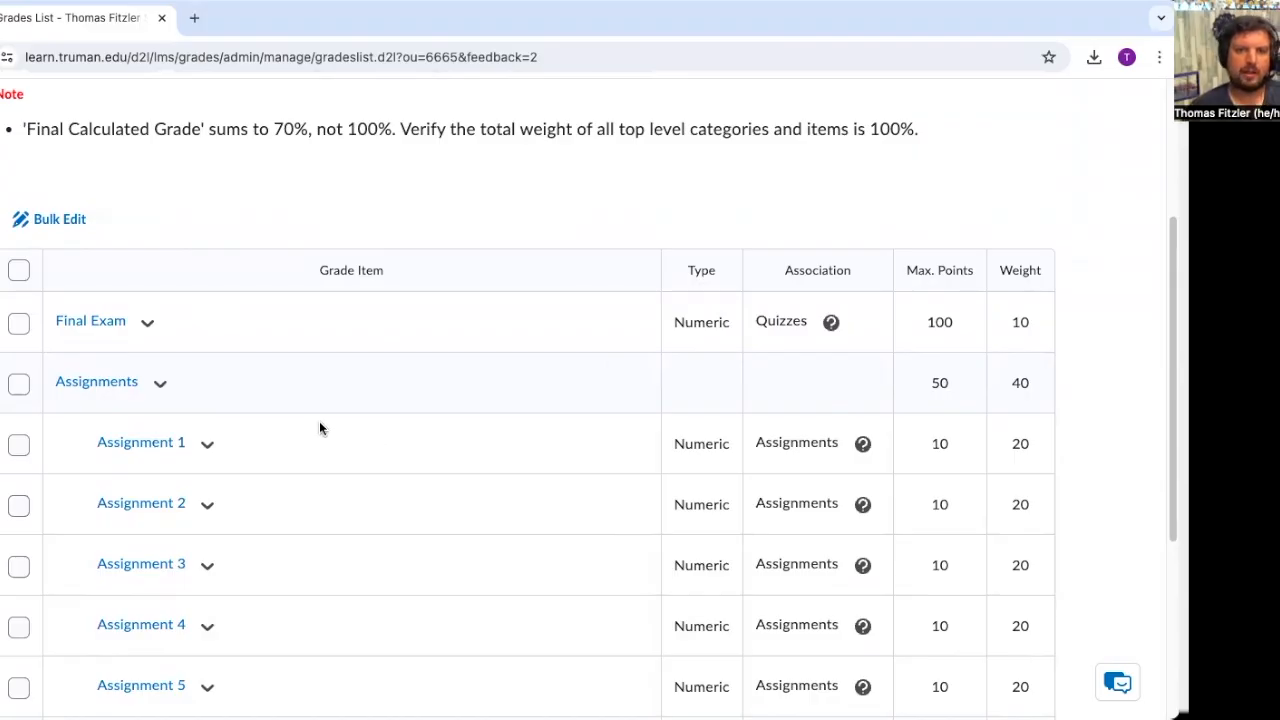
# Step: Set the Final Exam grade item's weight to 35, then save and close it
pyautogui.click(146, 325)
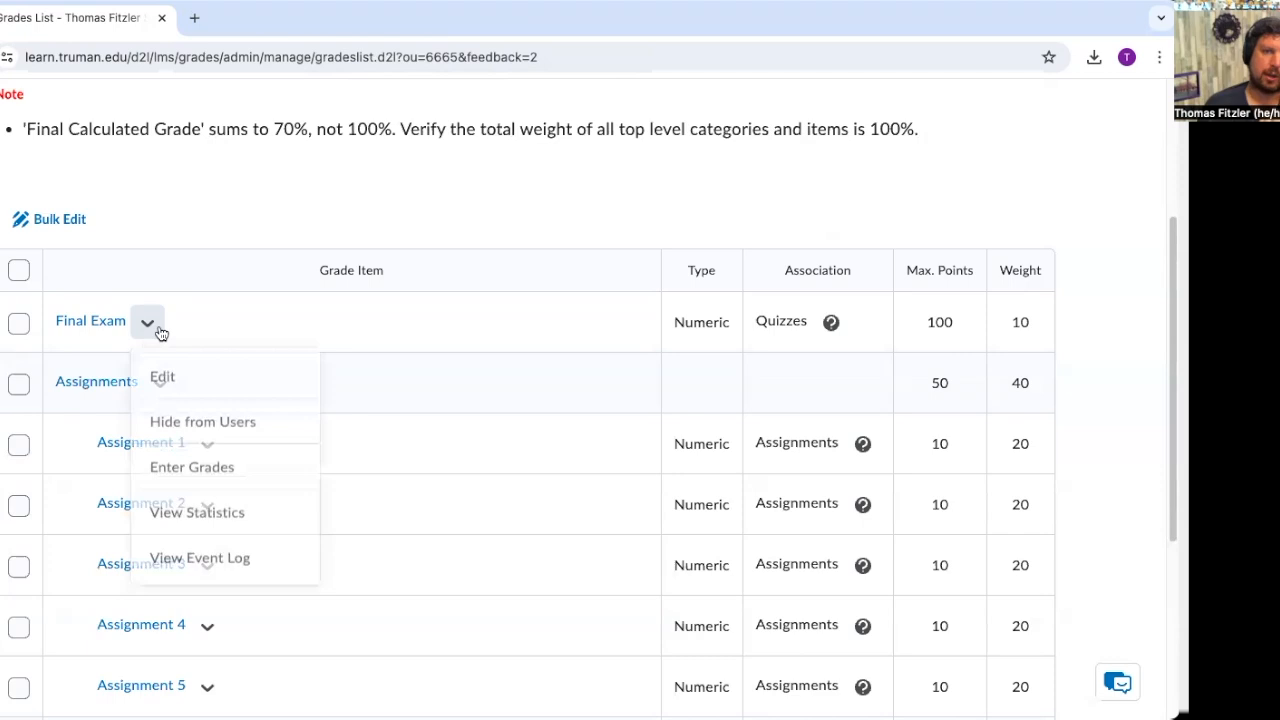
pyautogui.click(165, 381)
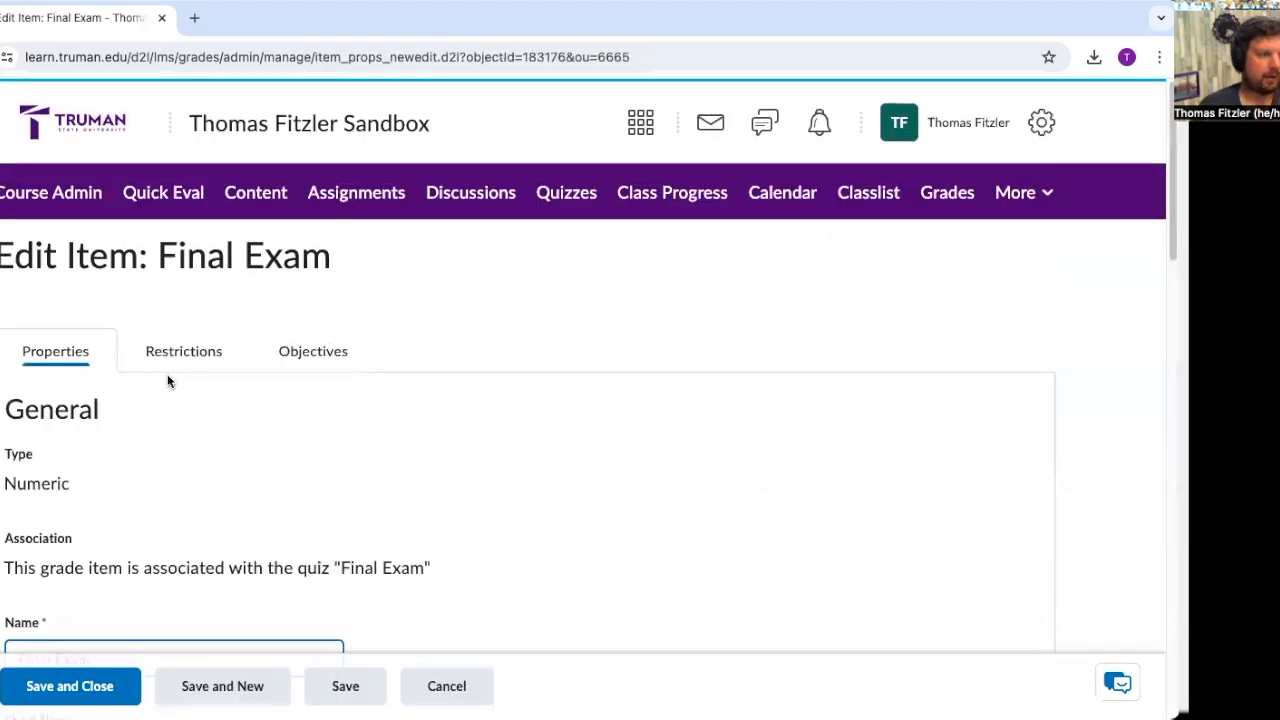
pyautogui.scroll(-3, 167, 381)
pyautogui.scroll(-5, 167, 381)
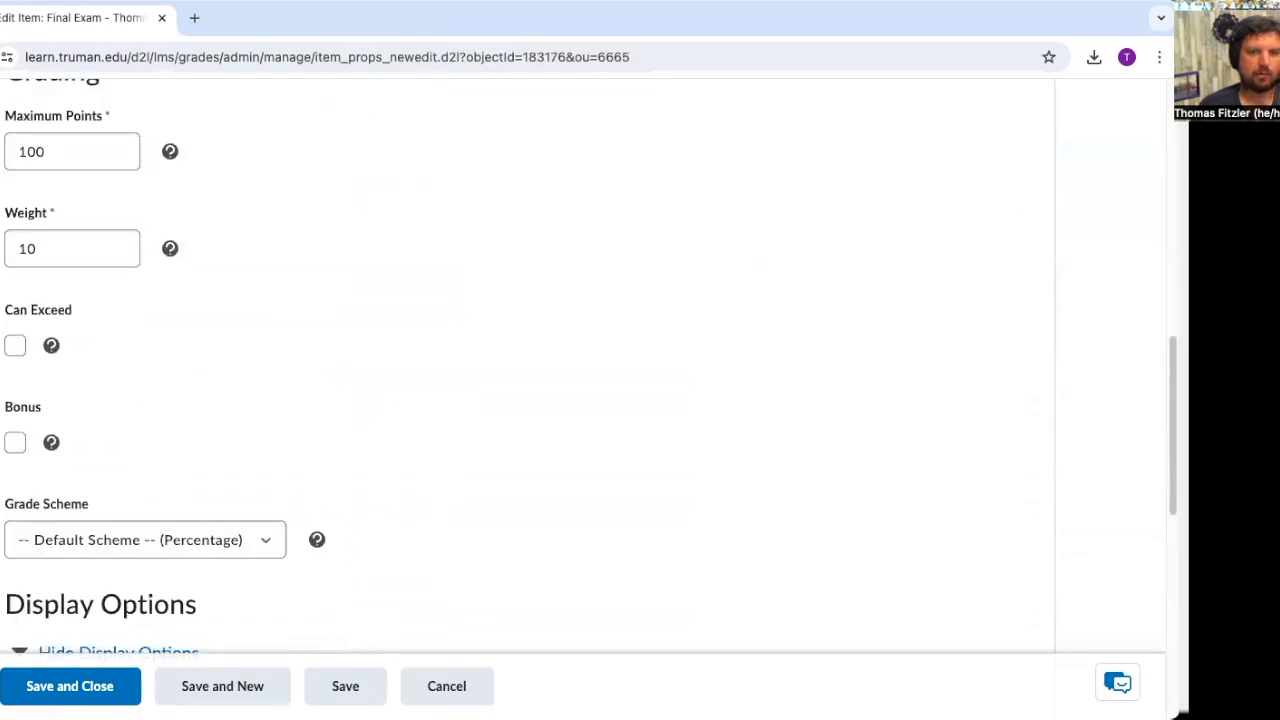
pyautogui.click(80, 154)
pyautogui.click(77, 249)
pyautogui.hotkey('ctrl', 'a')
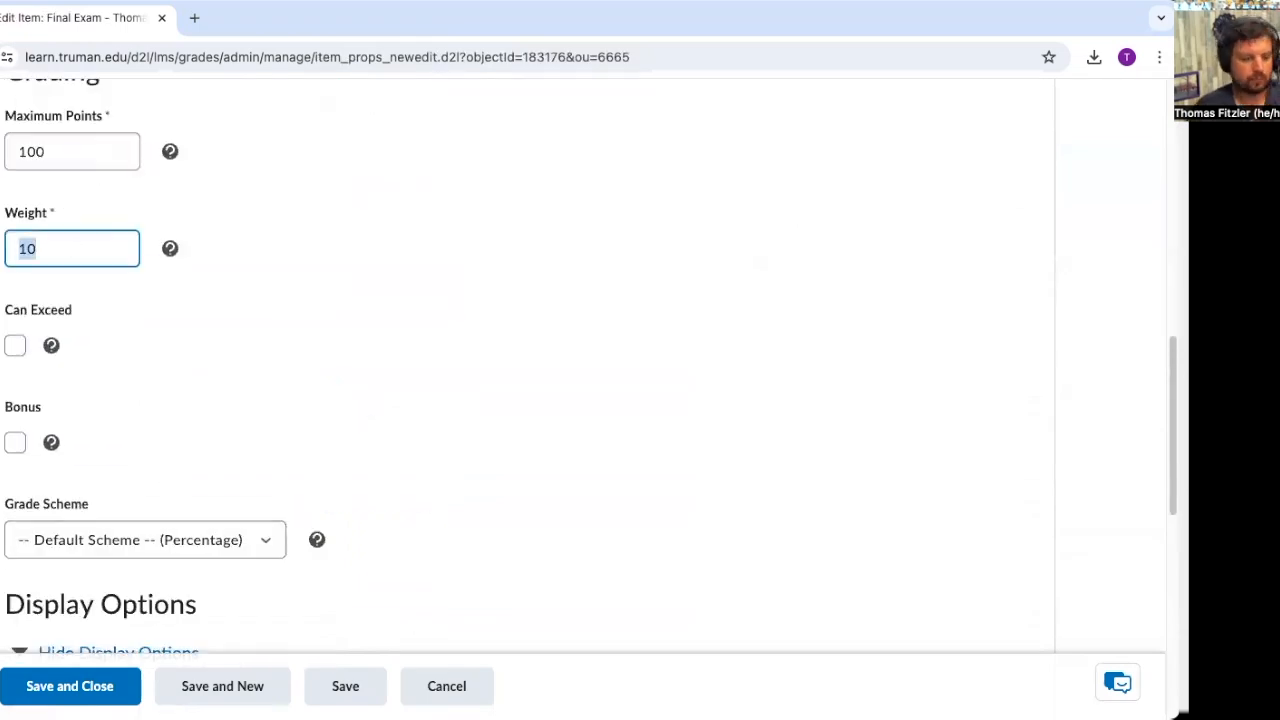
pyautogui.write('35')
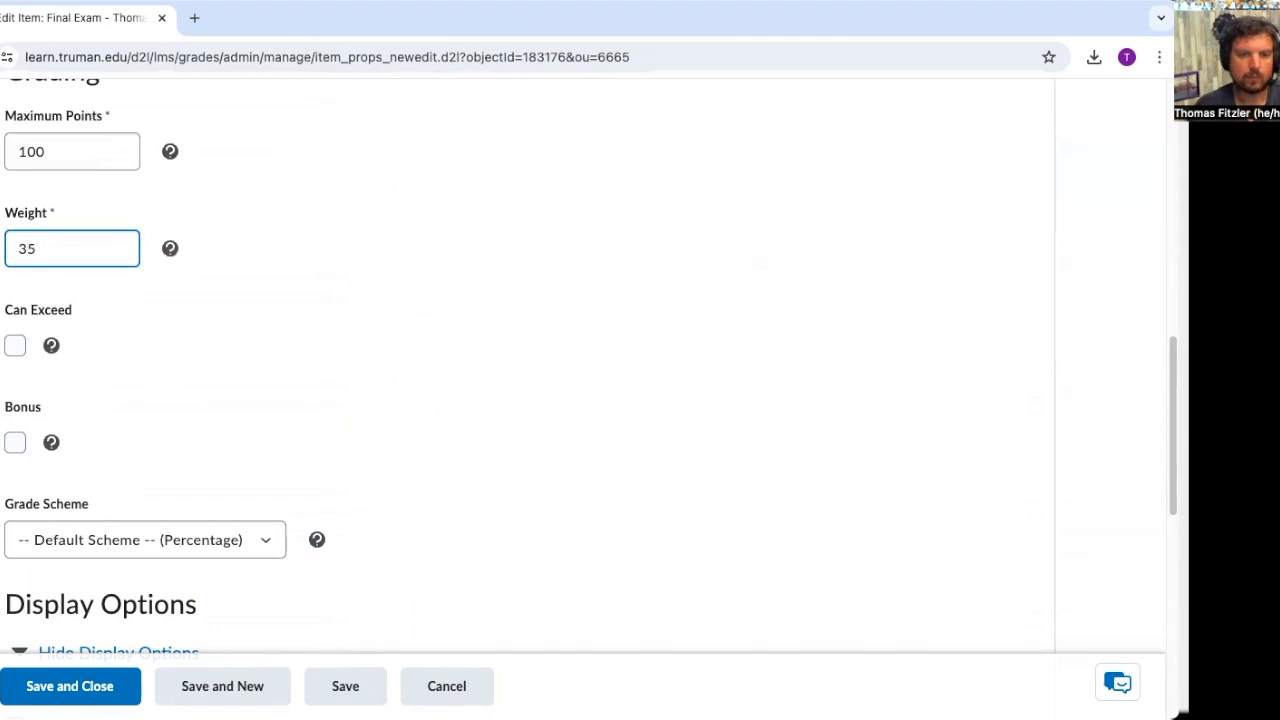
pyautogui.click(118, 684)
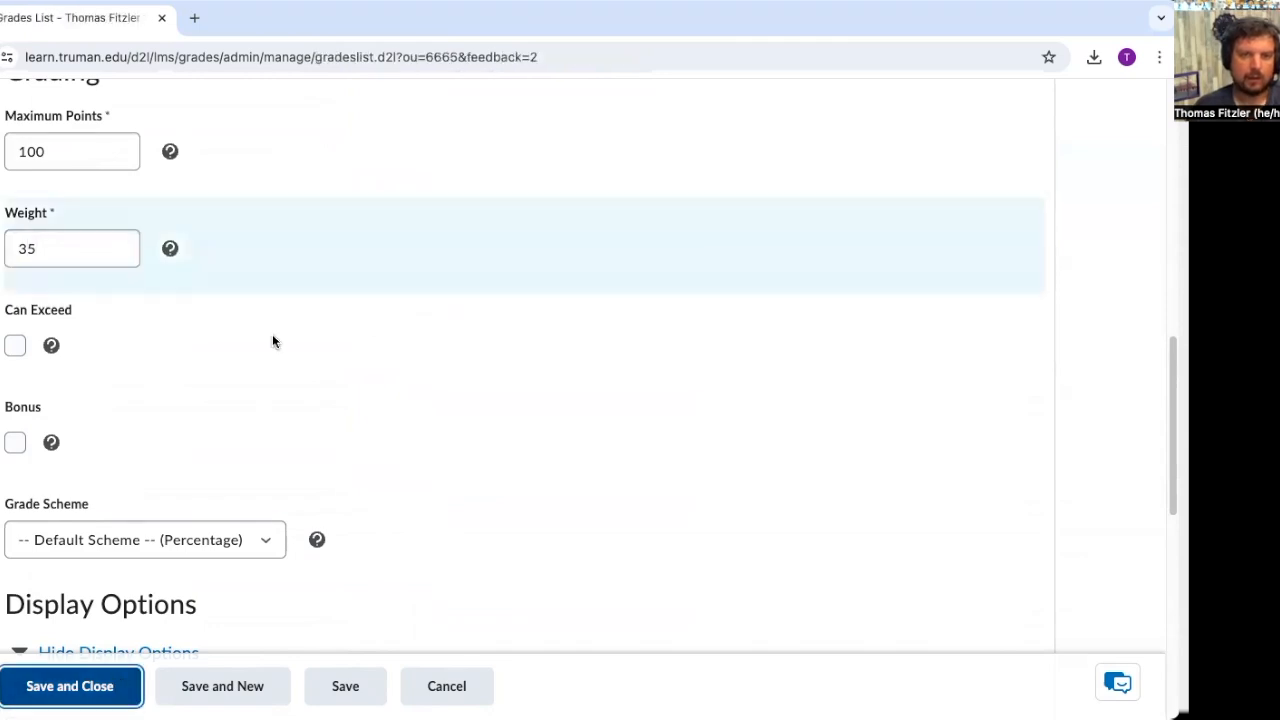
# Step: Create a new numeric grade item outside any category and set its weight to 5
pyautogui.scroll(-1, 266, 329)
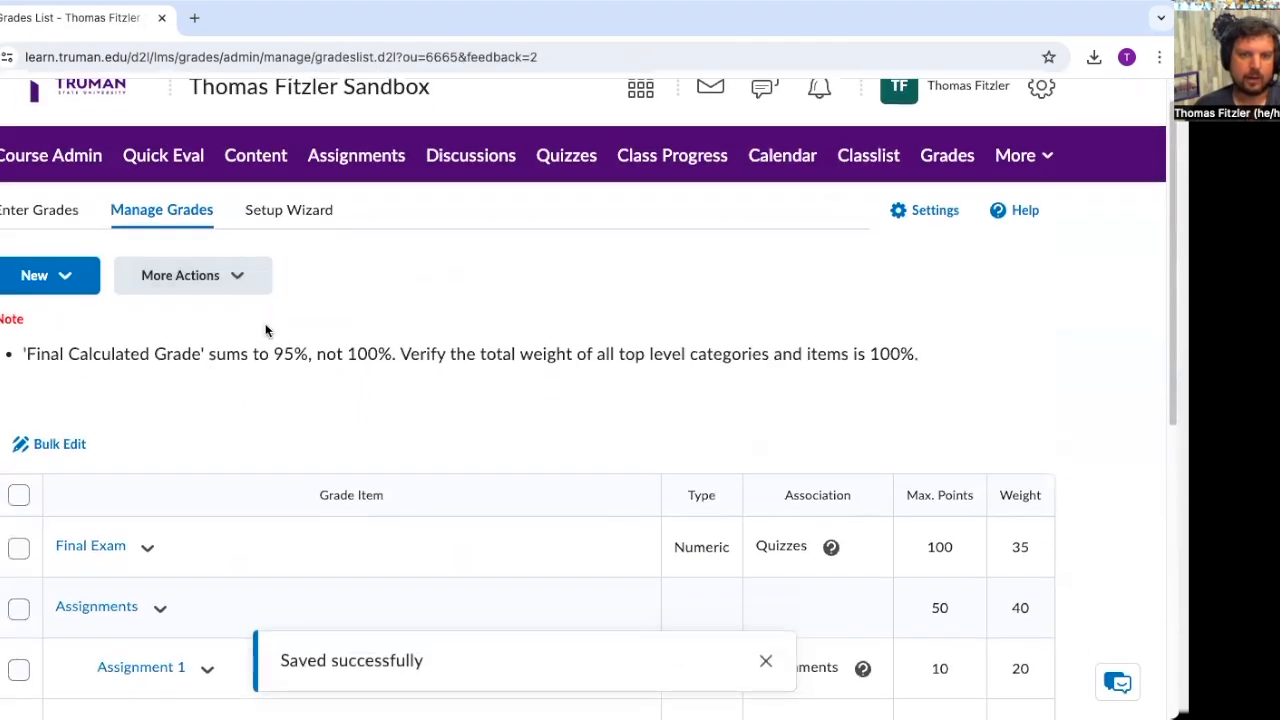
pyautogui.click(35, 278)
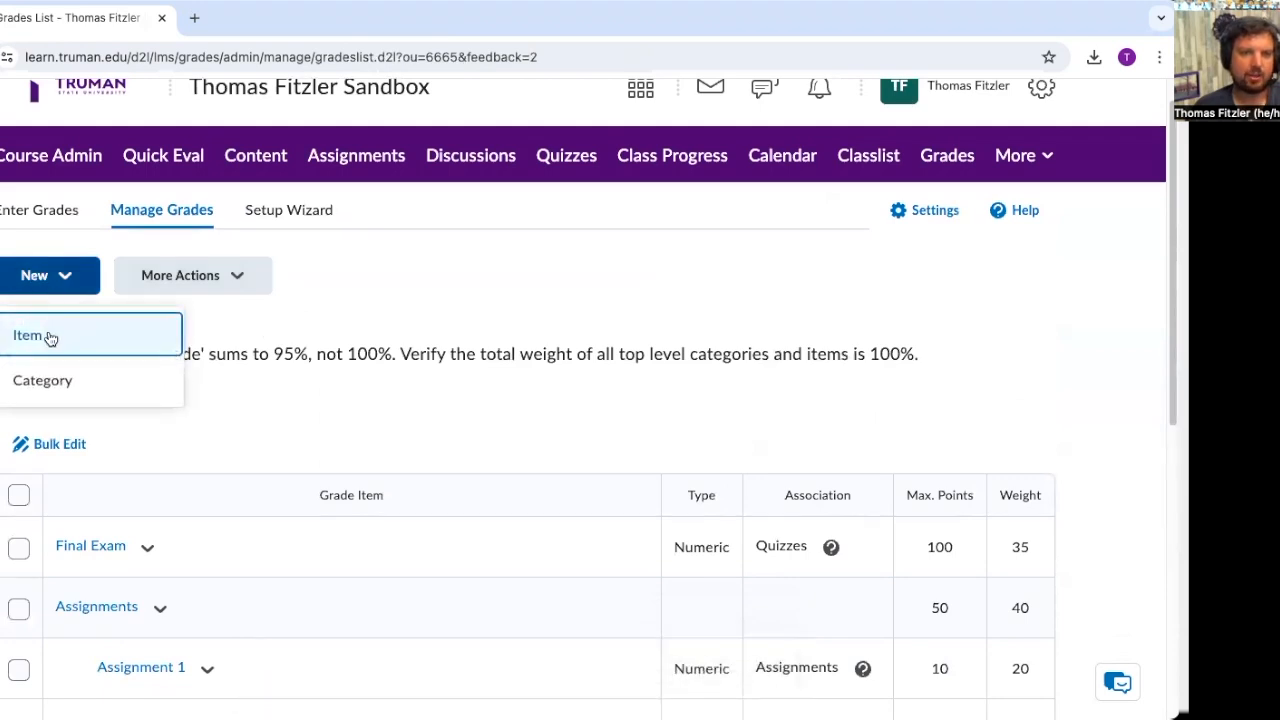
pyautogui.click(49, 337)
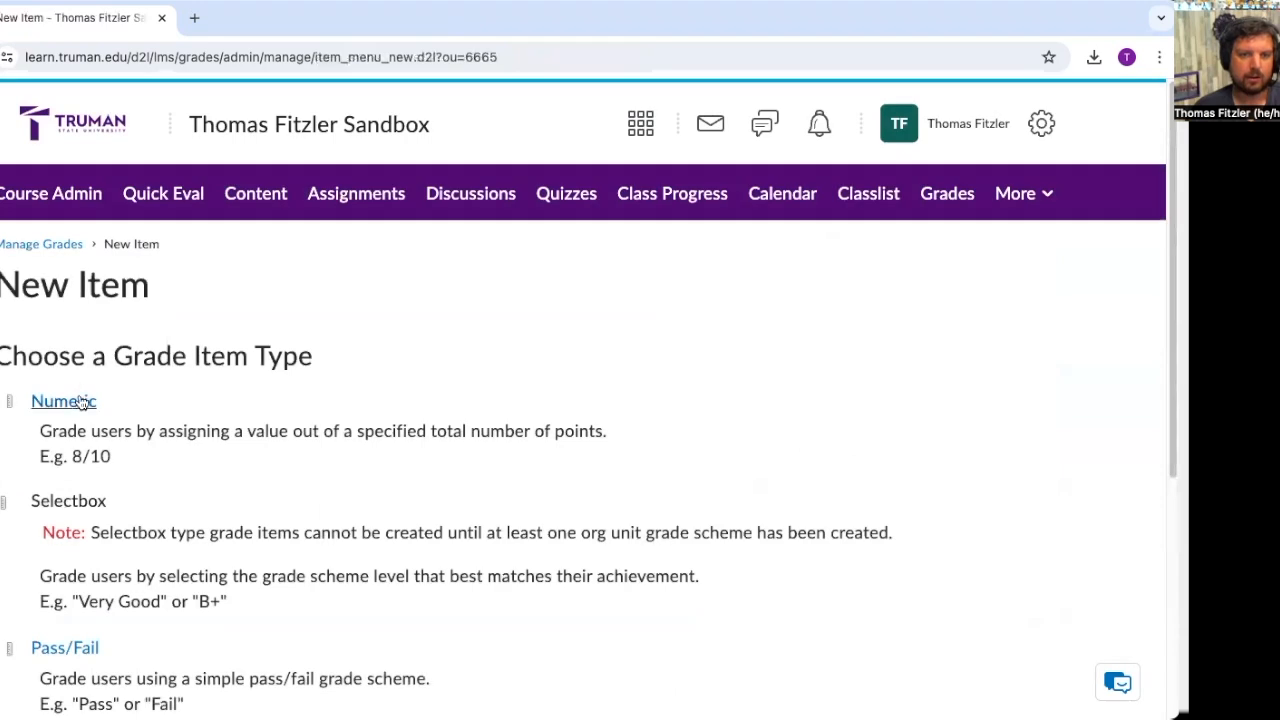
pyautogui.click(85, 405)
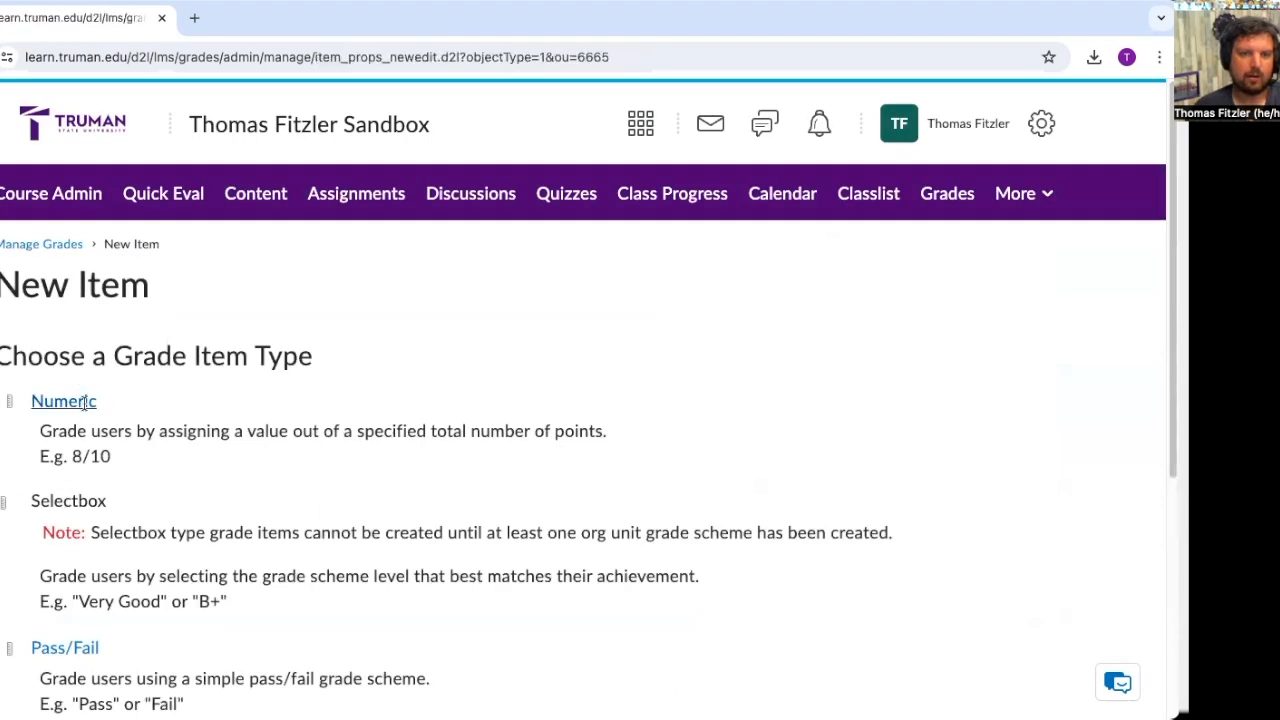
pyautogui.scroll(-3, 118, 348)
pyautogui.click(154, 399)
pyautogui.scroll(-1, 291, 371)
pyautogui.click(71, 584)
pyautogui.hotkey('ctrl', 'a')
pyautogui.write('5')
# Step: Name the new numeric grade item Participation, then save and close it
pyautogui.scroll(5, 217, 557)
pyautogui.click(189, 571)
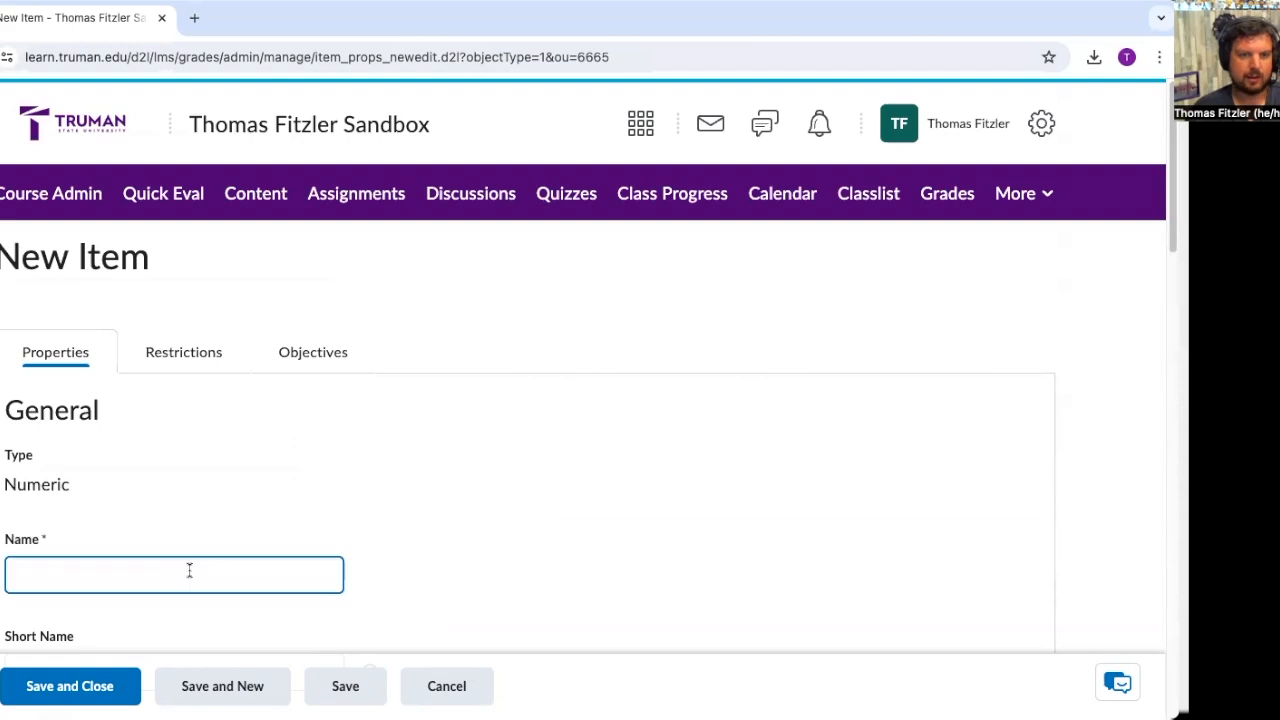
pyautogui.write('Participation')
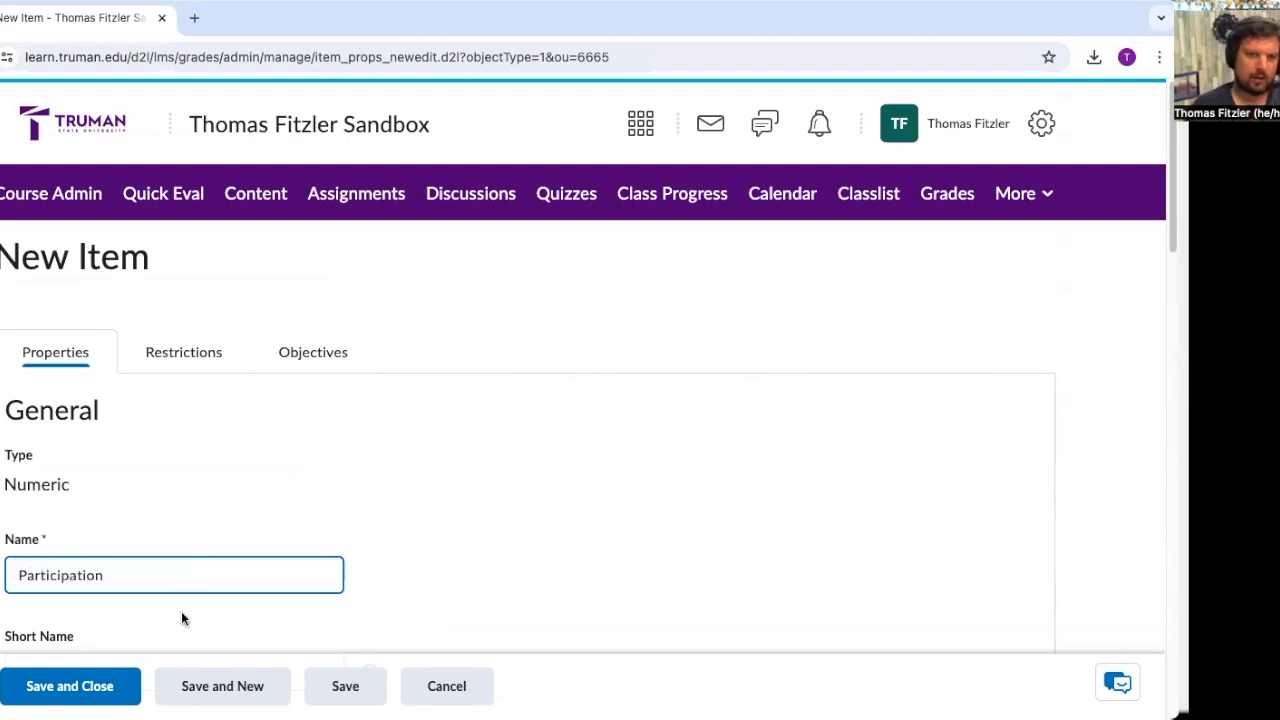
pyautogui.click(110, 687)
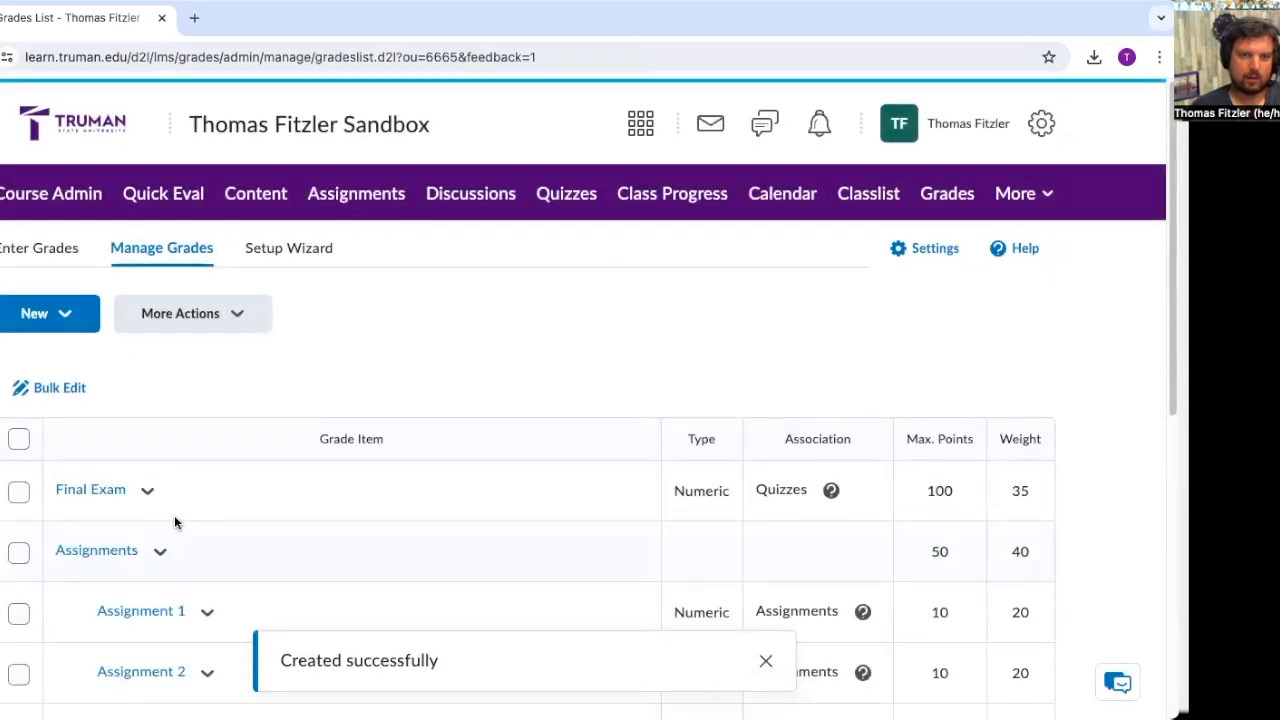
# Step: Review the grades list down to the Final Calculated Grade, and check which further actions, such as reordering, are offered
pyautogui.scroll(-2, 188, 503)
pyautogui.scroll(-3, 188, 503)
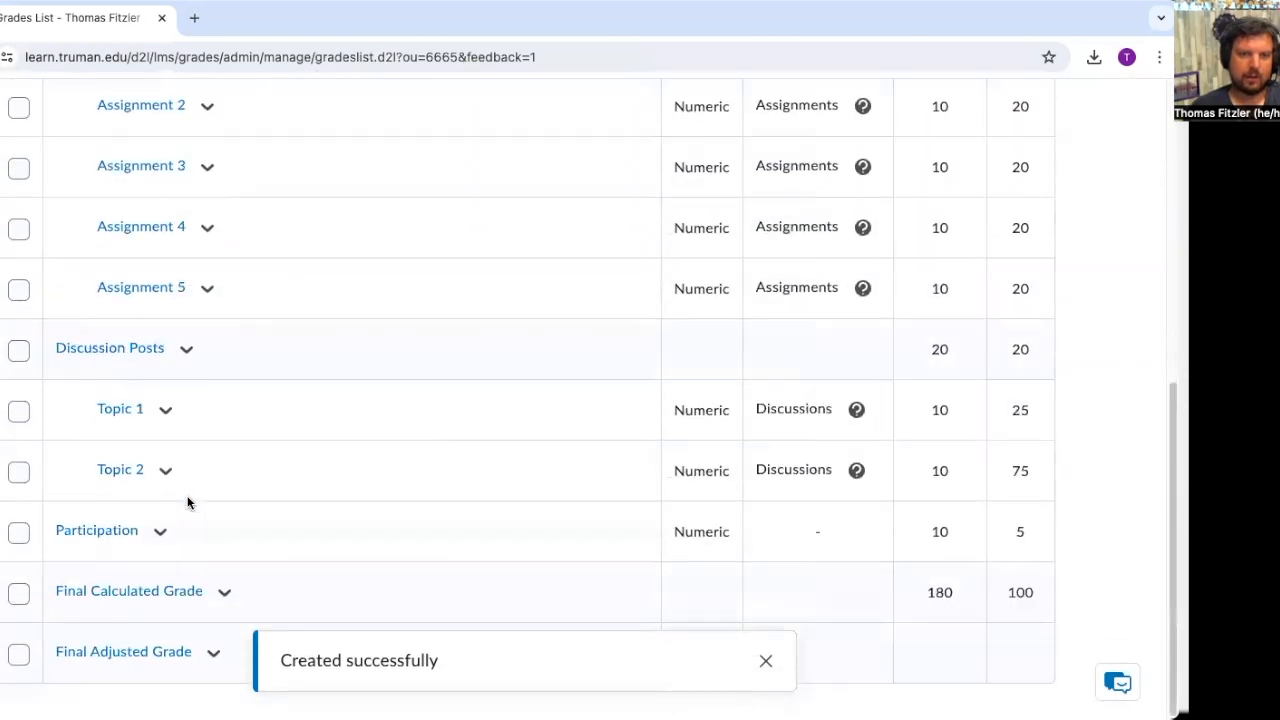
pyautogui.scroll(4, 188, 503)
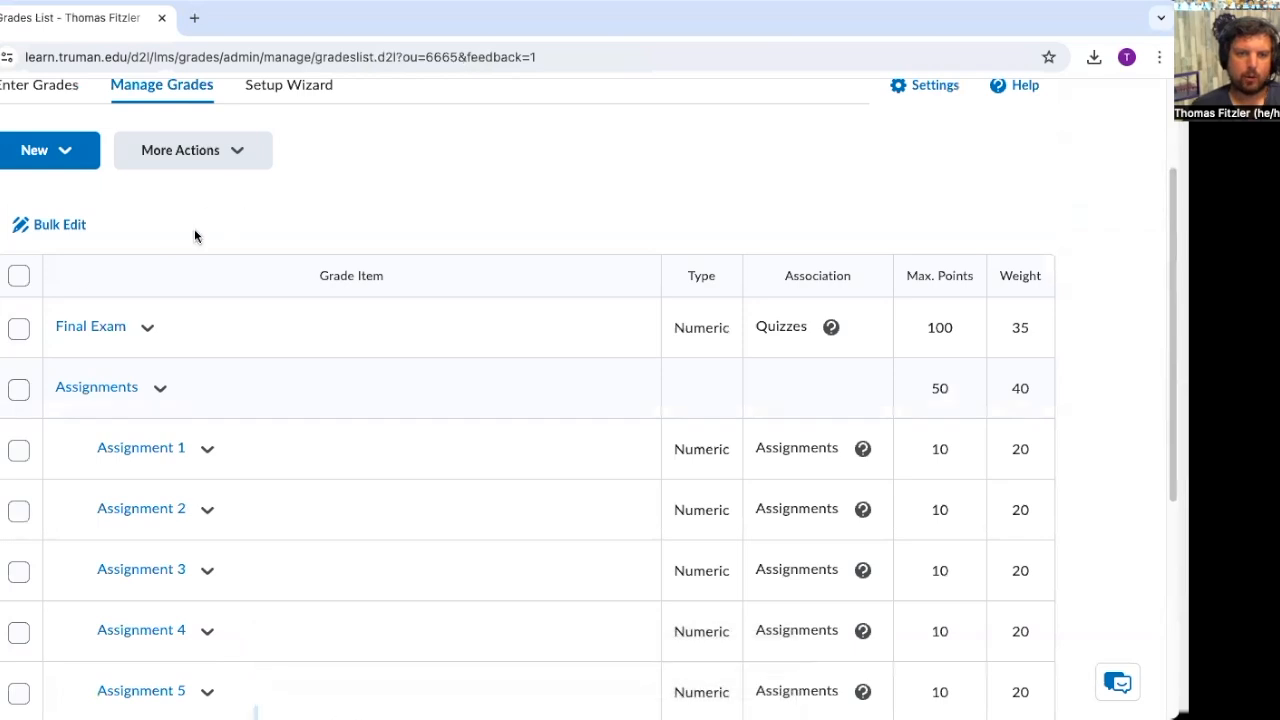
pyautogui.click(232, 148)
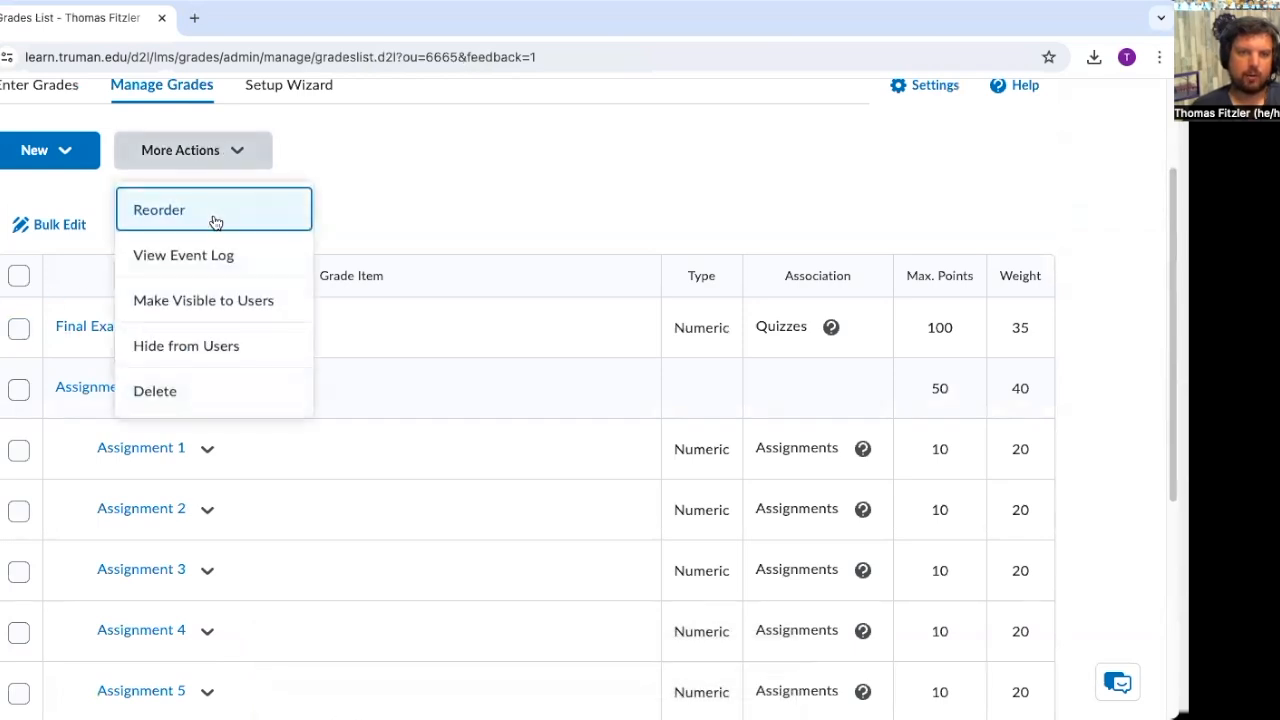
pyautogui.press('Escape')
pyautogui.scroll(-2, 528, 400)
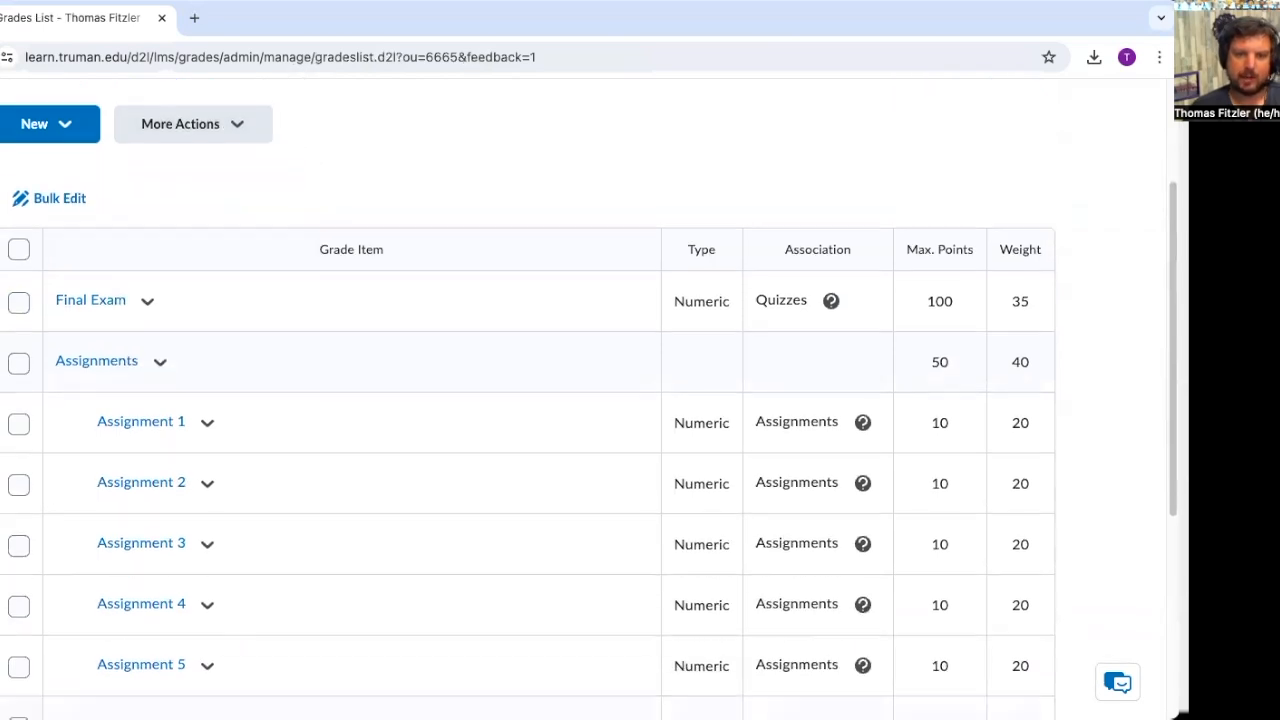
pyautogui.scroll(-2, 528, 400)
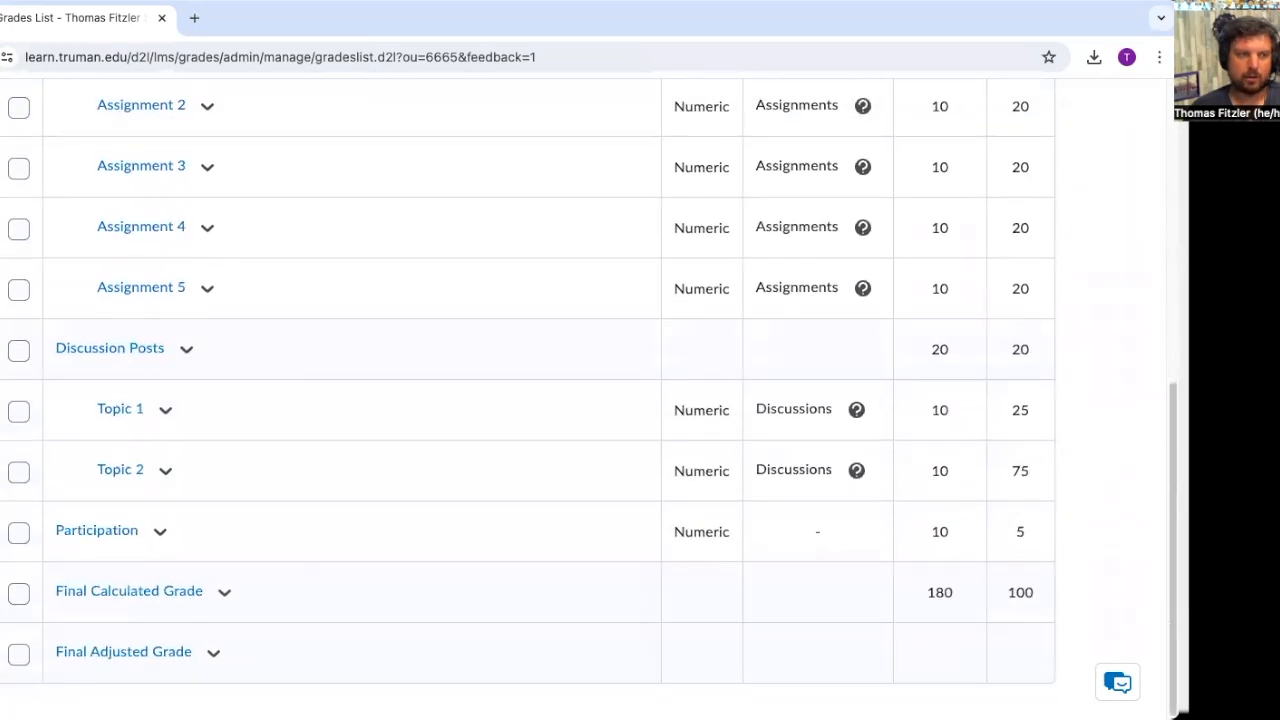